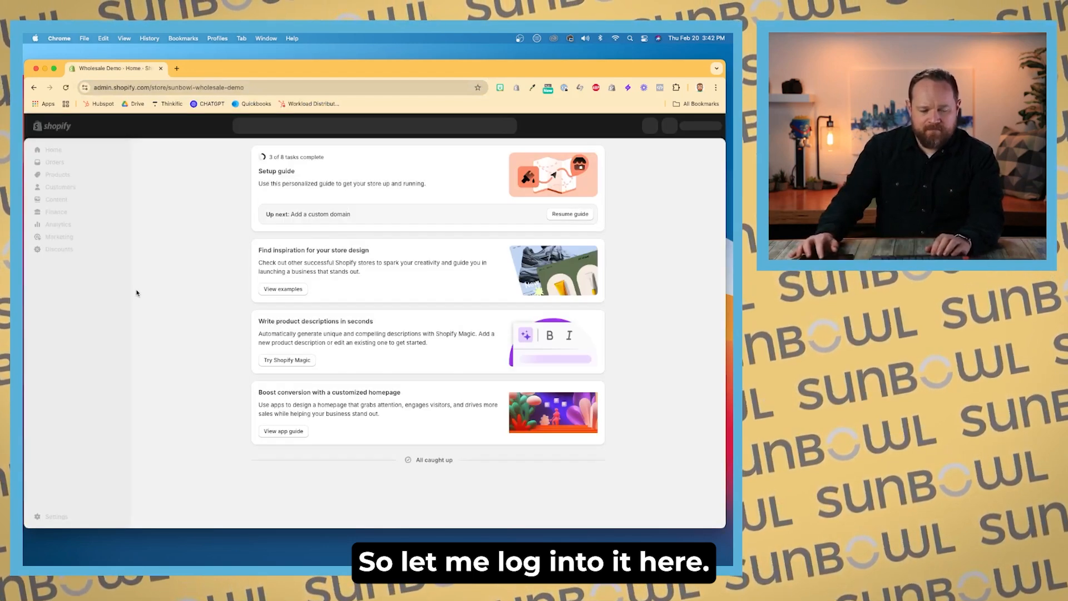
Step: View the online storefront in a new tab, then return to the store admin
left_click(121, 280)
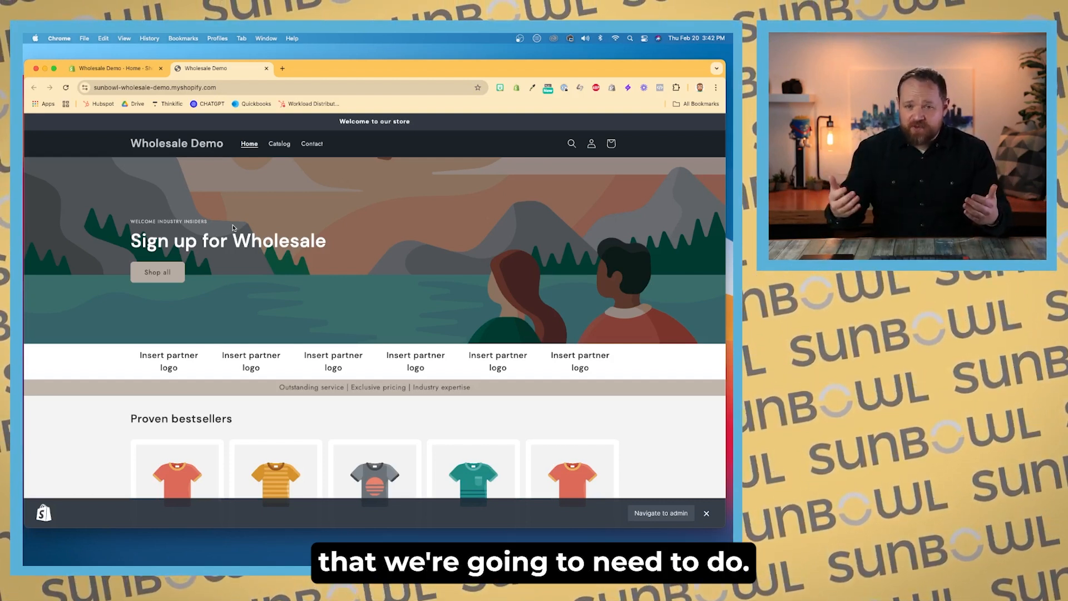
left_click(111, 71)
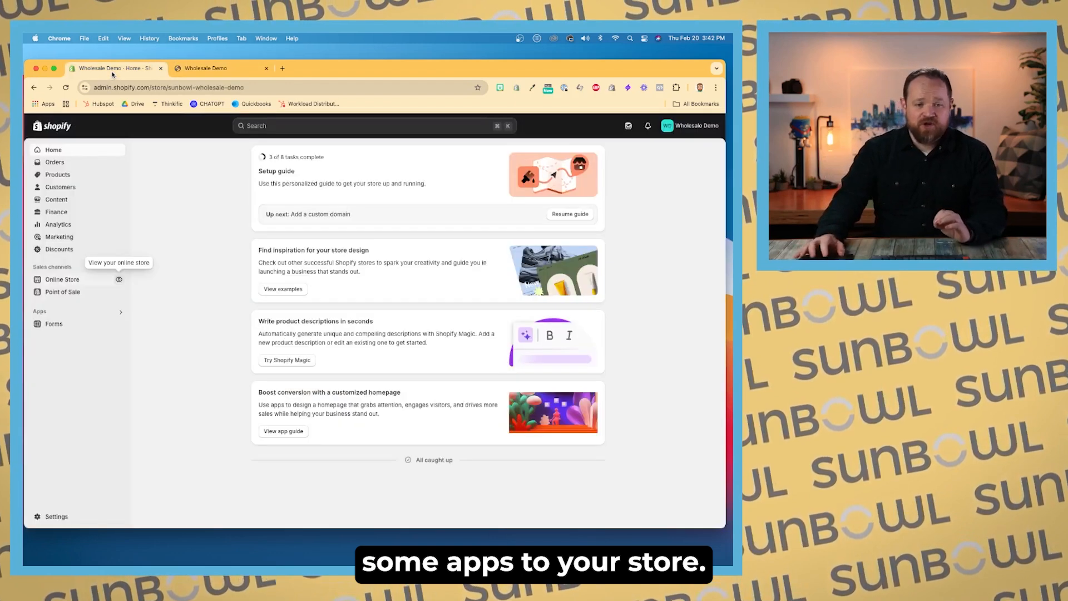
Step: Open the admin search filtered to show the installed apps
left_click(272, 126)
left_click(248, 145)
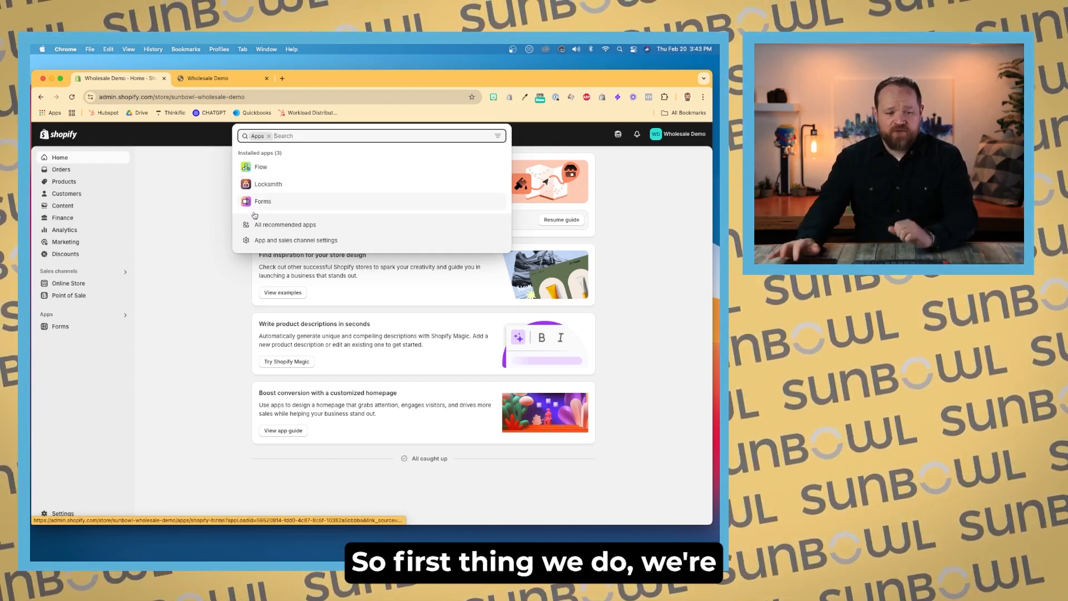
Step: Open the Customer accounts settings, review the login link options, and close settings
left_click(58, 514)
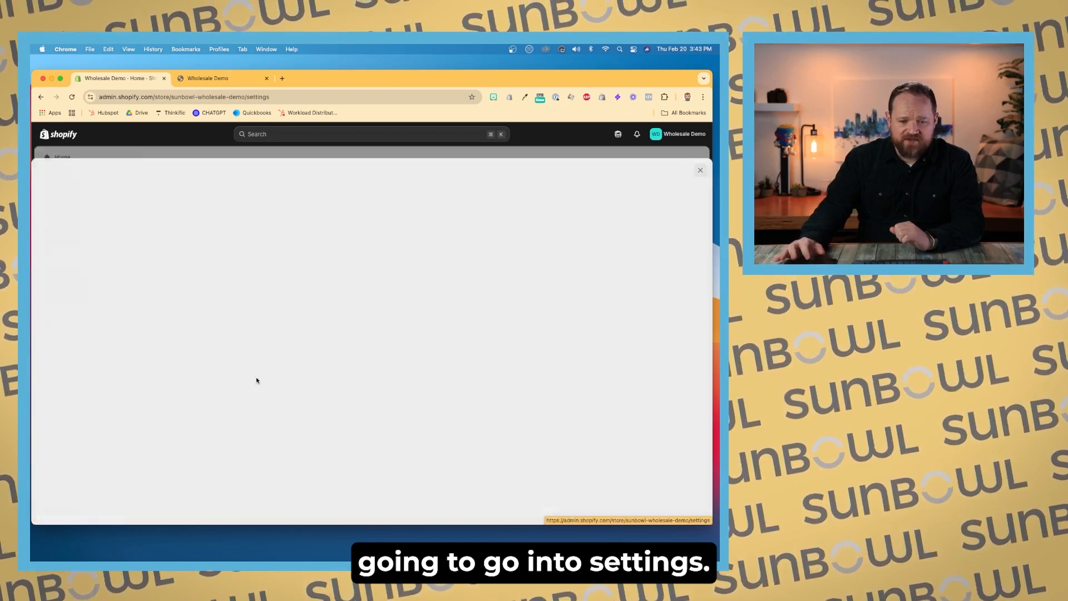
left_click(244, 286)
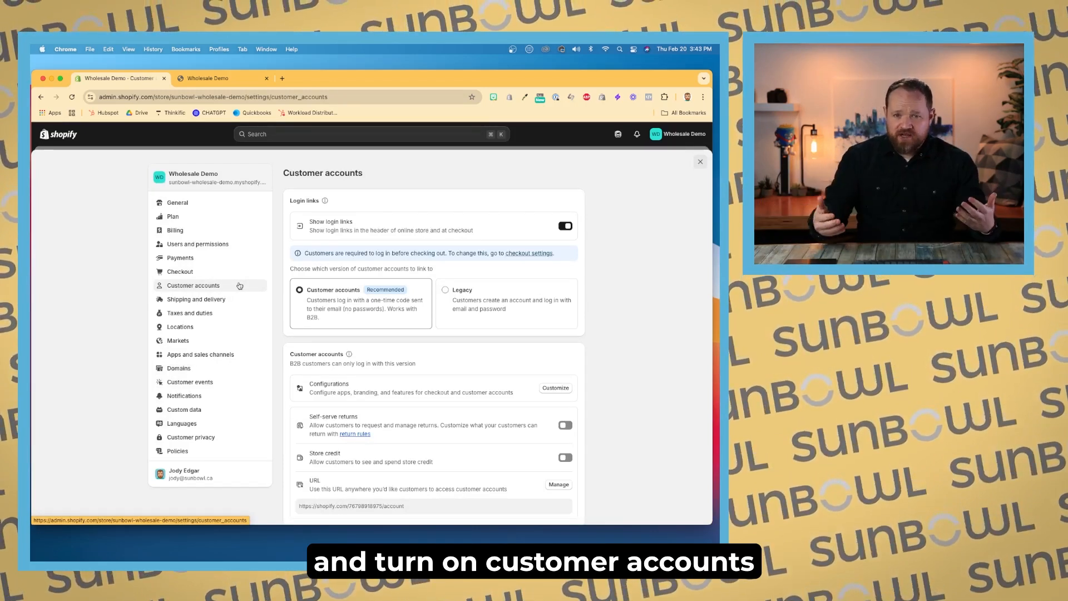
left_click_drag(309, 221, 351, 230)
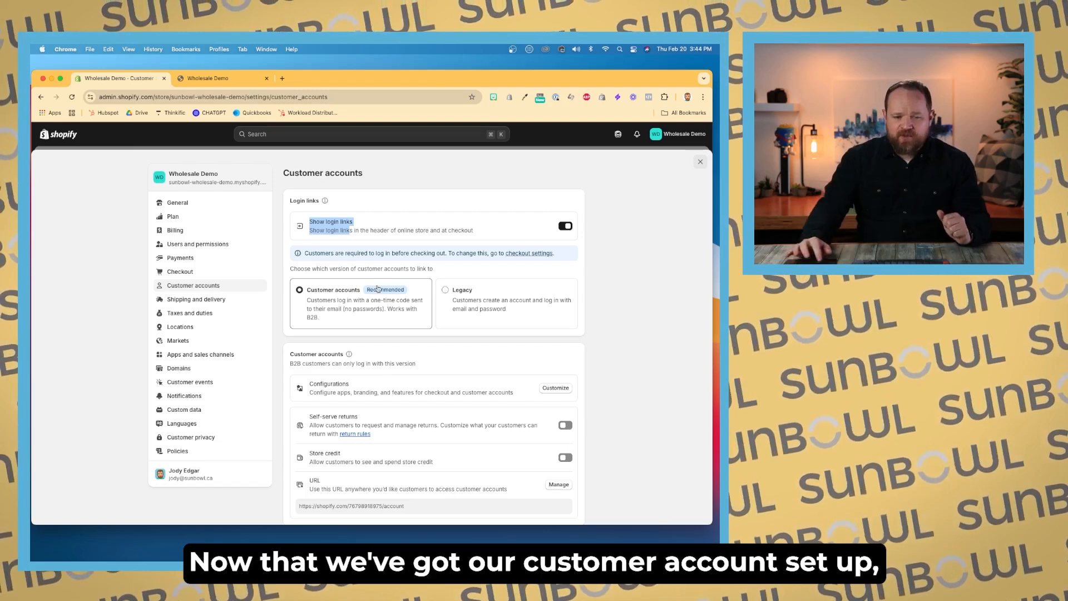
left_click(699, 163)
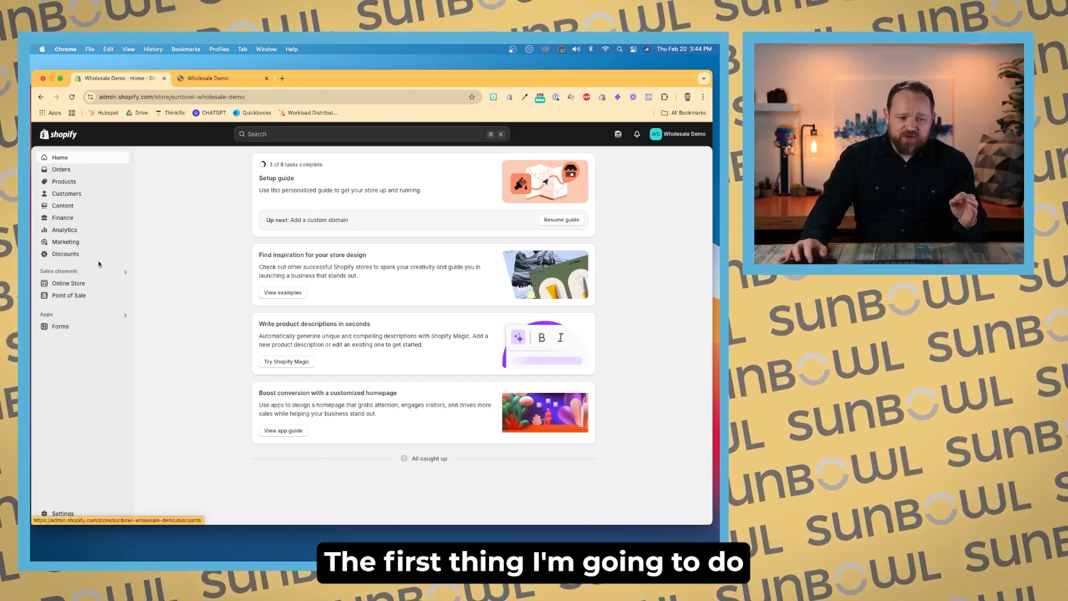
Step: Create a new online store page titled Application Form and save it
left_click(77, 283)
left_click(80, 323)
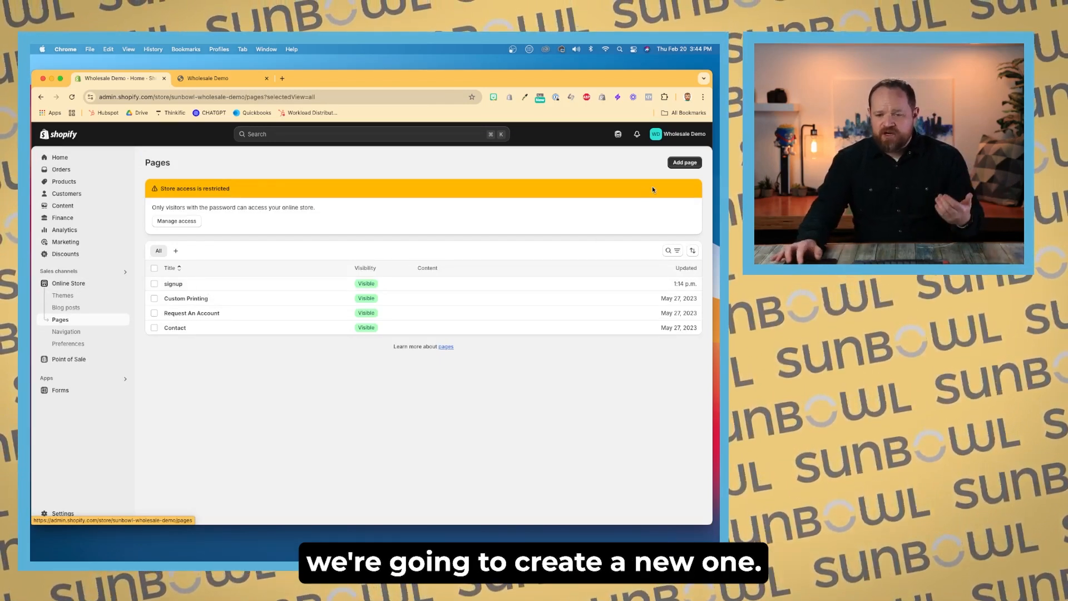
left_click(684, 162)
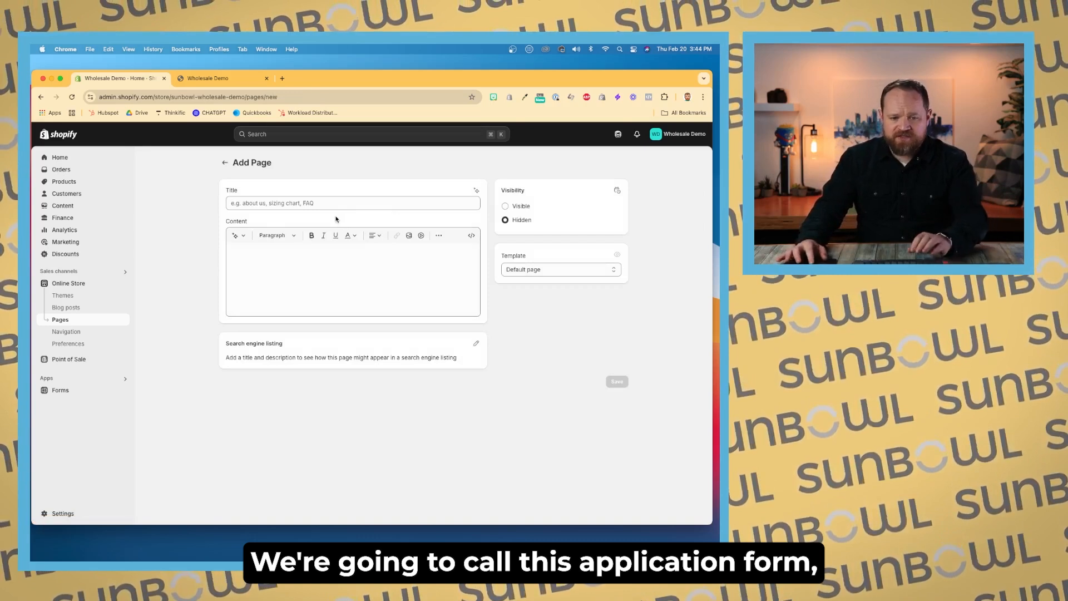
left_click(337, 203)
type("Ap")
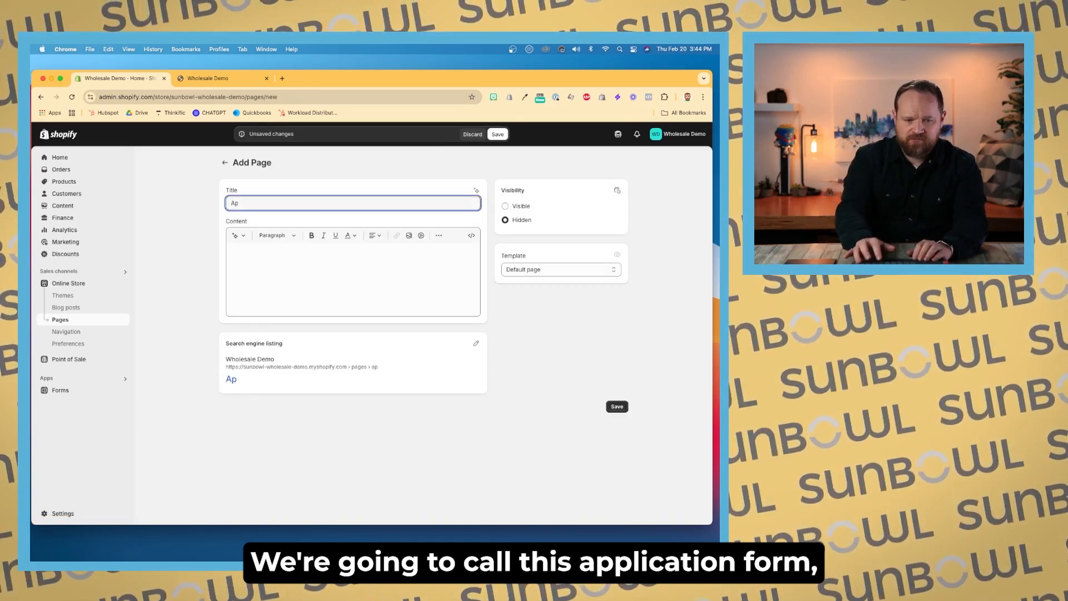
type("plication Form")
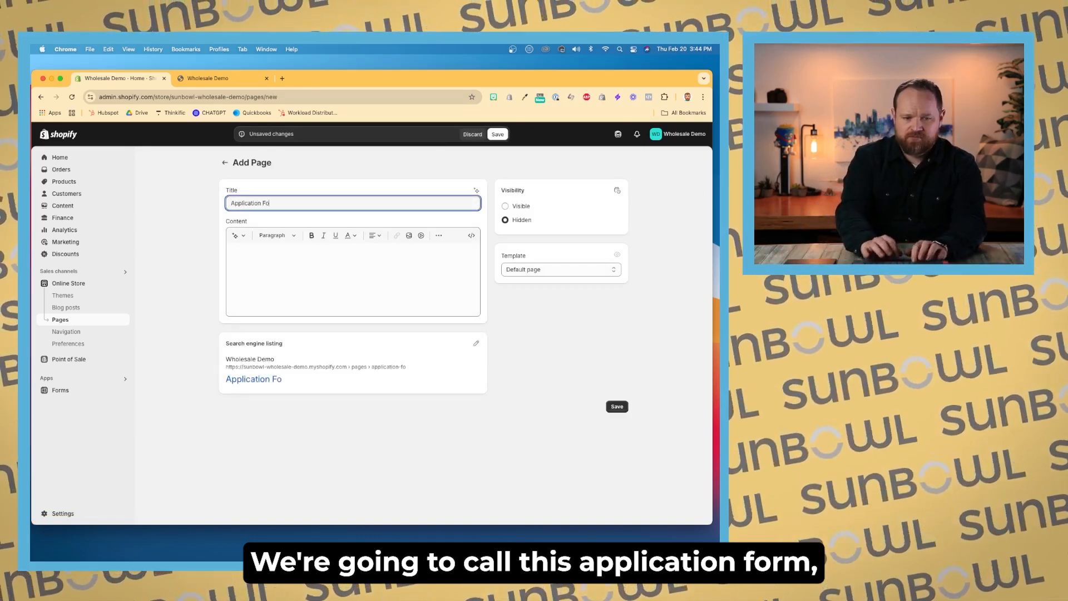
left_click(497, 136)
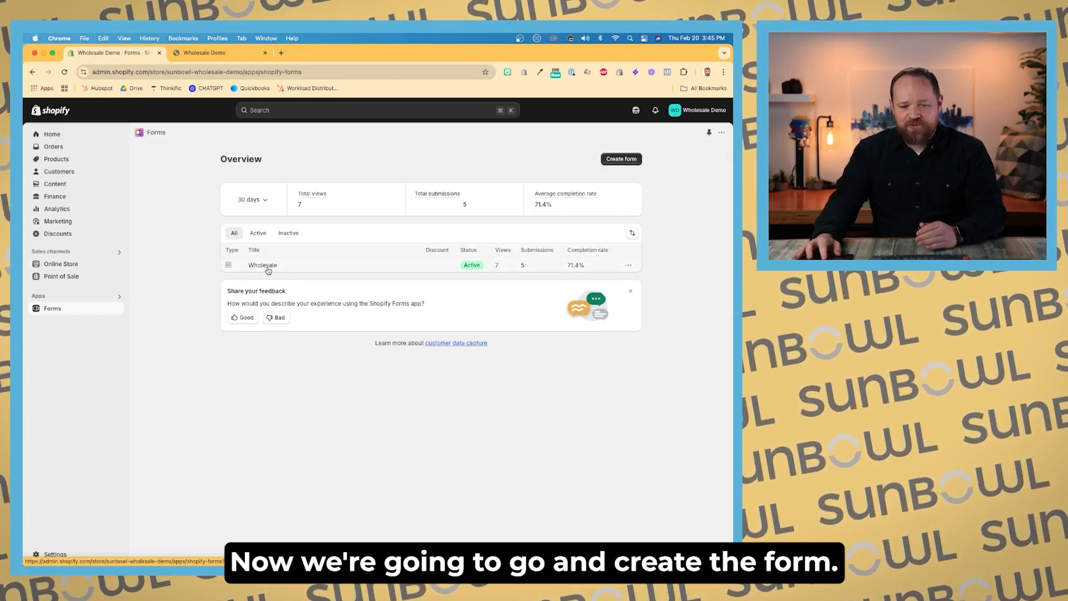
Step: Open the Wholesale form in the Forms app and select its form ID for copying
left_click(268, 270)
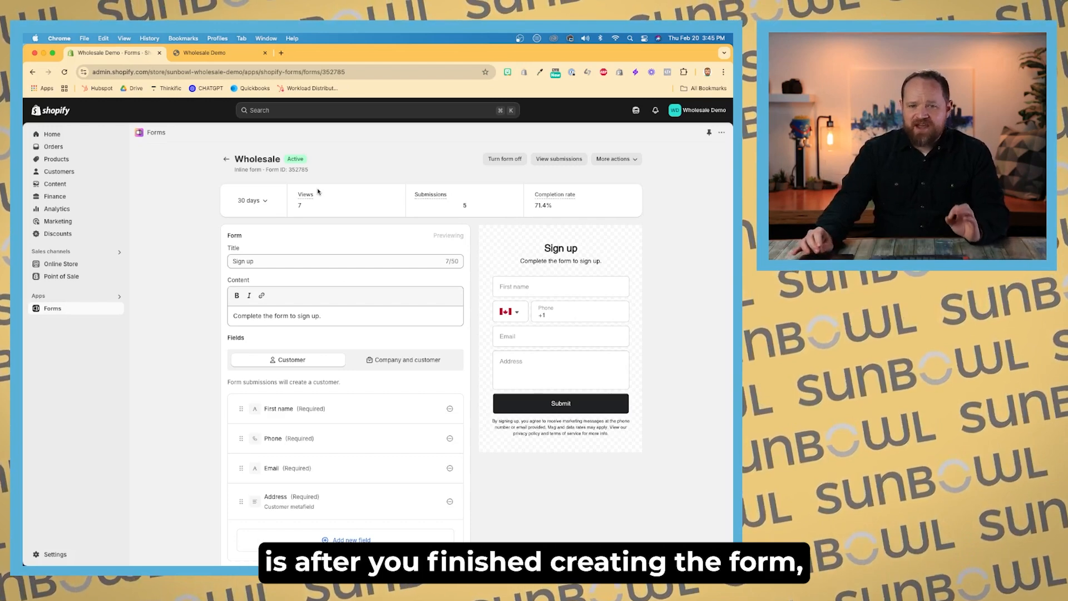
scroll(318, 192, "up", 5)
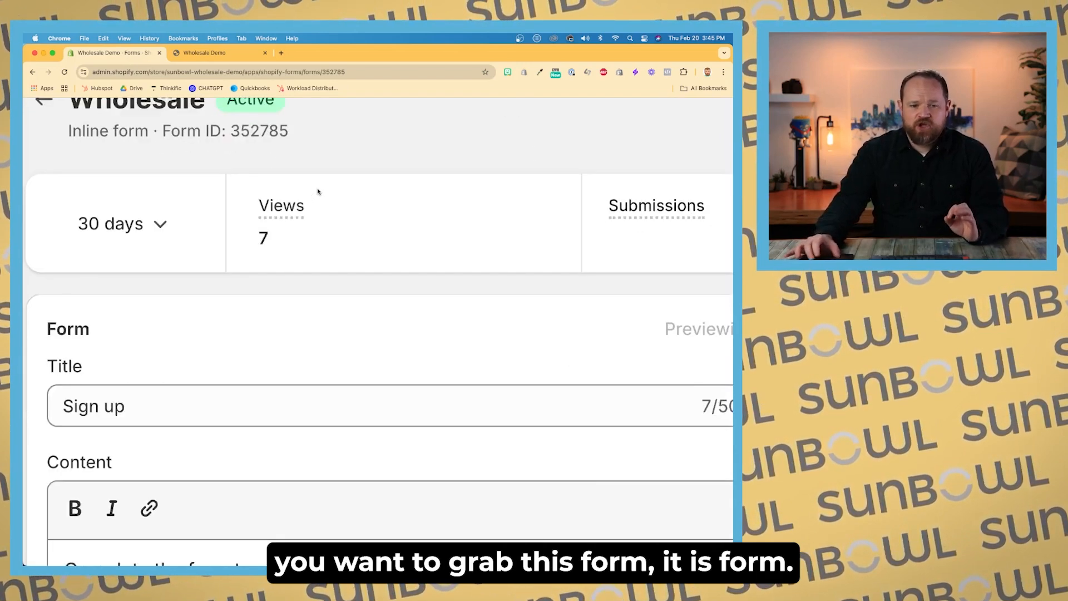
double_click(258, 136)
key("super+c")
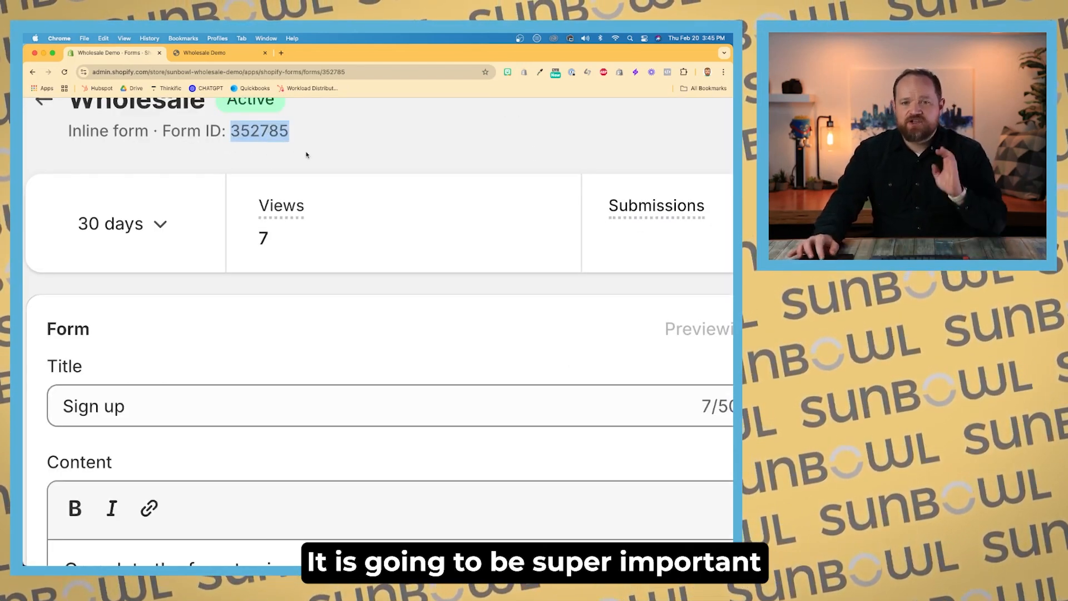
scroll(306, 155, "down", 5)
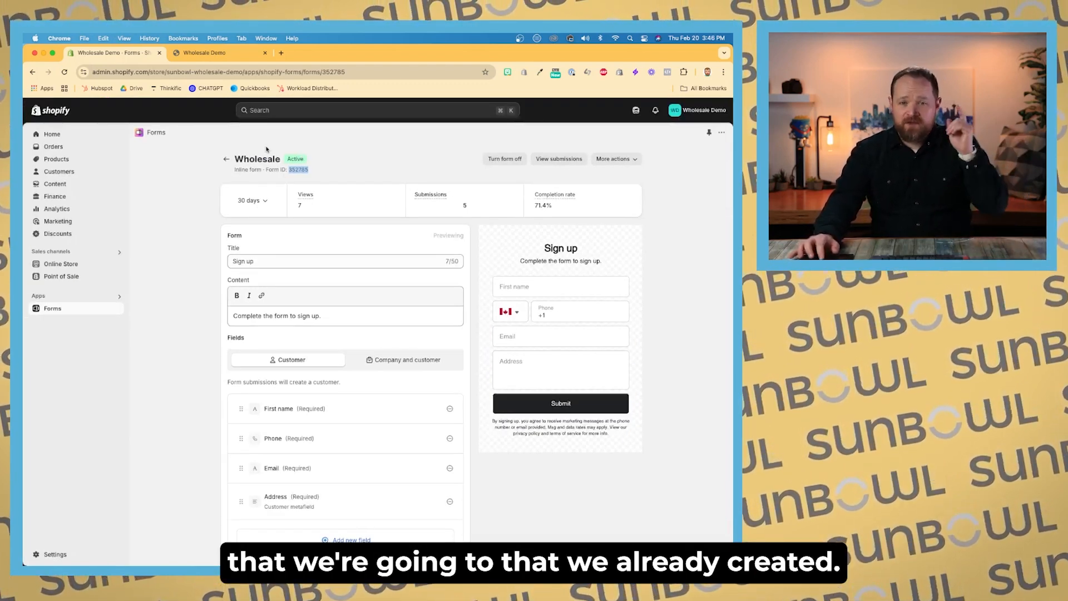
Step: Open the theme customizer for the current Trade theme
left_click(91, 264)
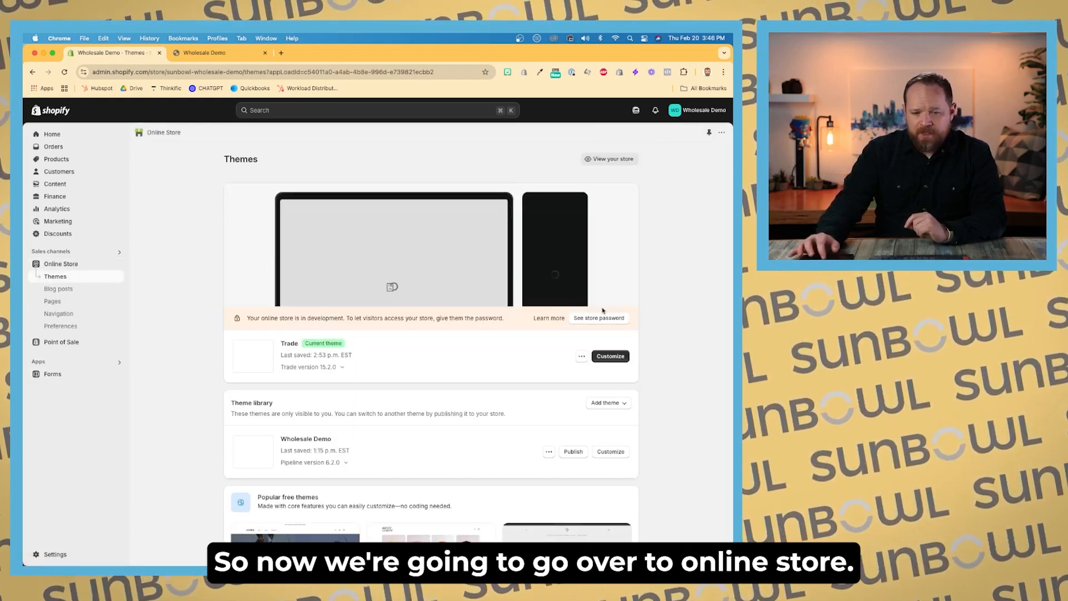
left_click(610, 356)
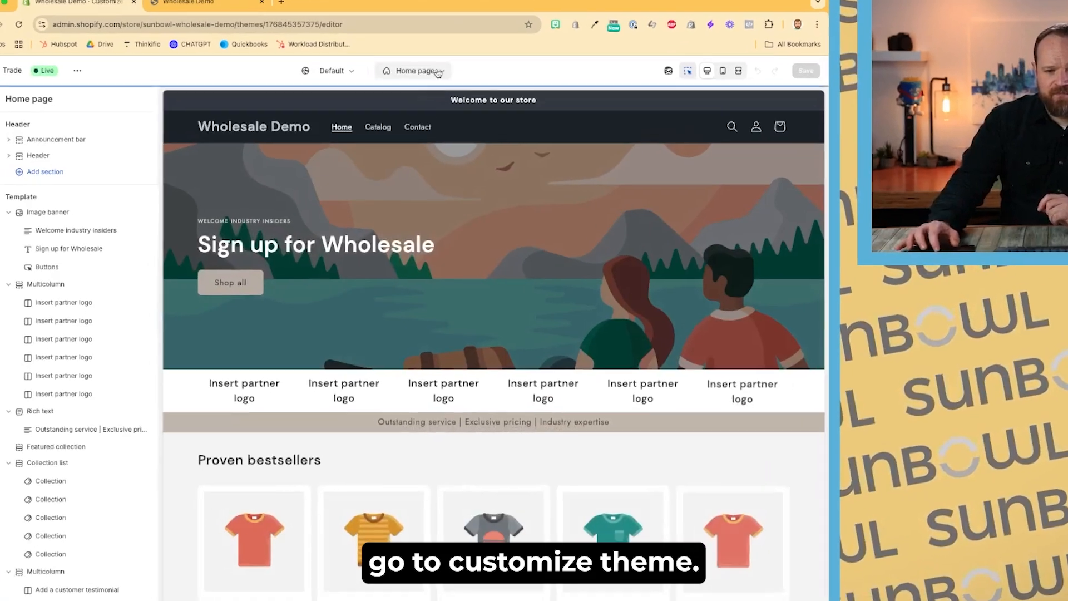
Step: Create a new page template named application form based on the Default page
left_click(390, 109)
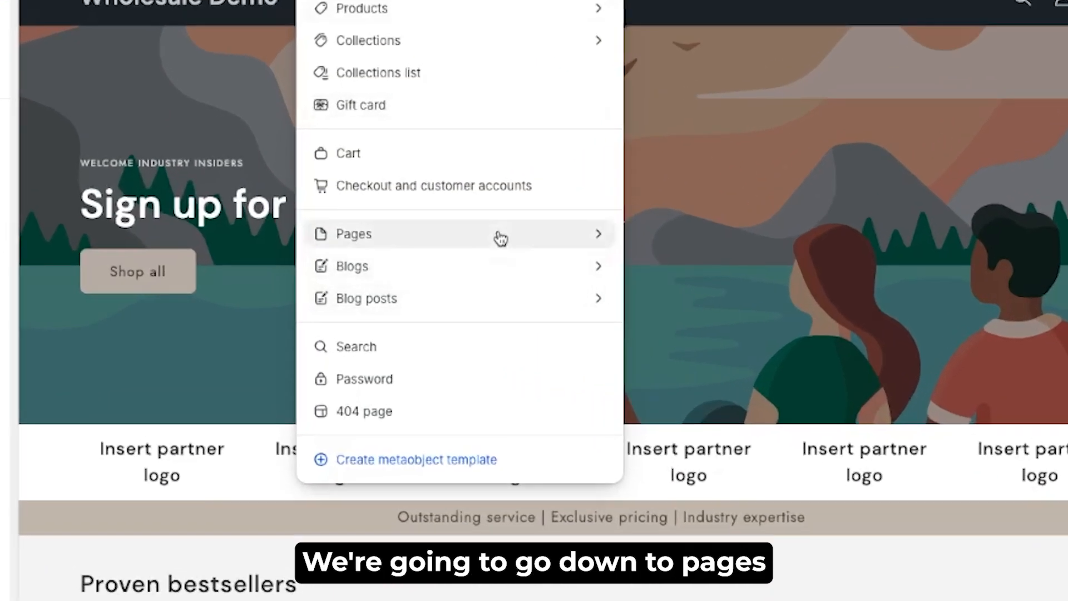
left_click(484, 243)
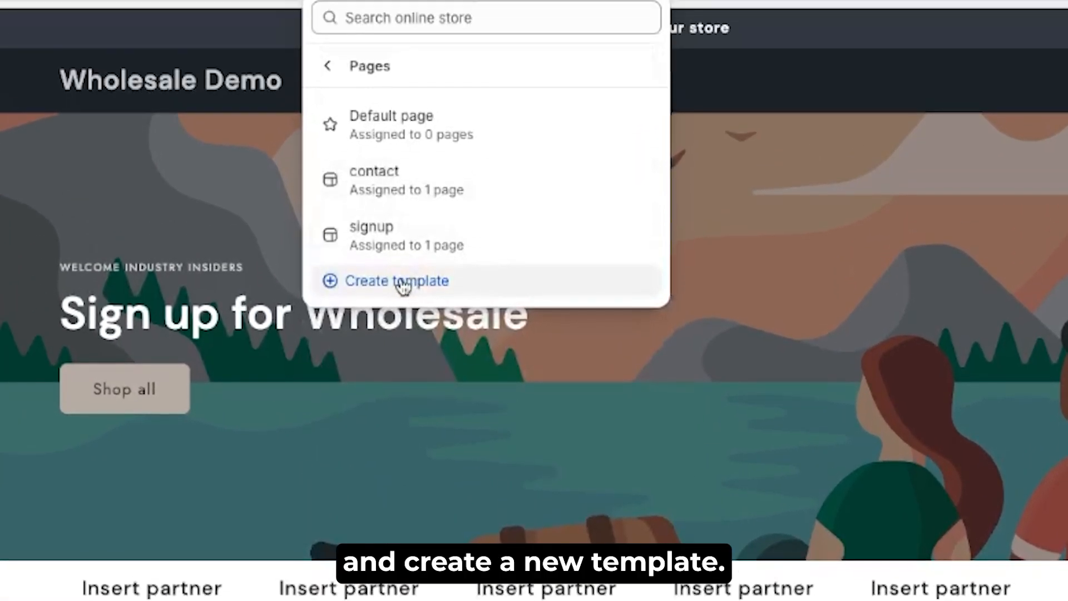
left_click(398, 160)
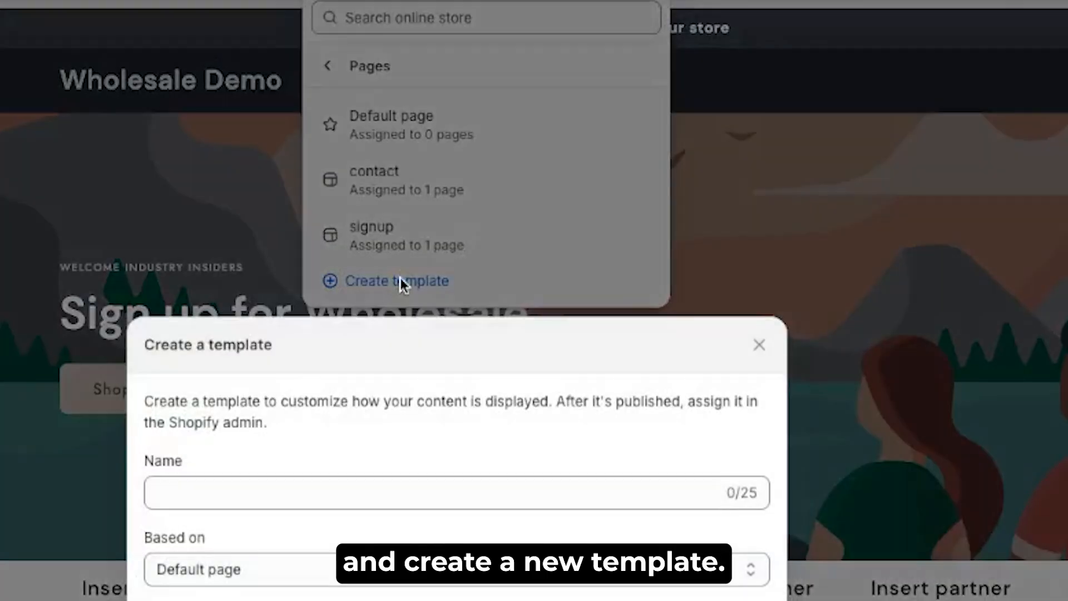
left_click(440, 480)
type("applicaiton form")
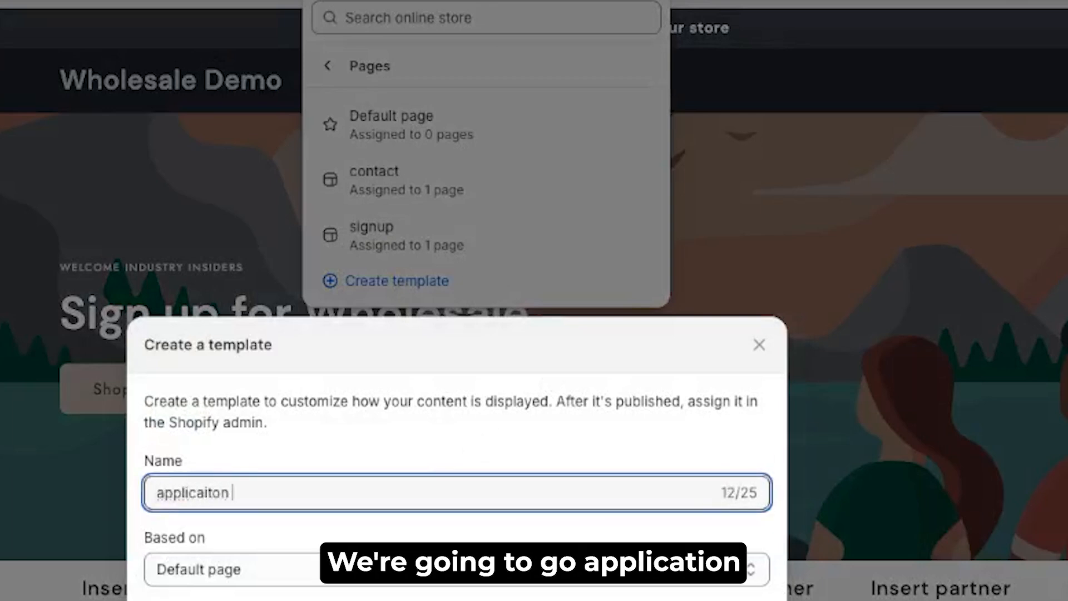
left_click(223, 492)
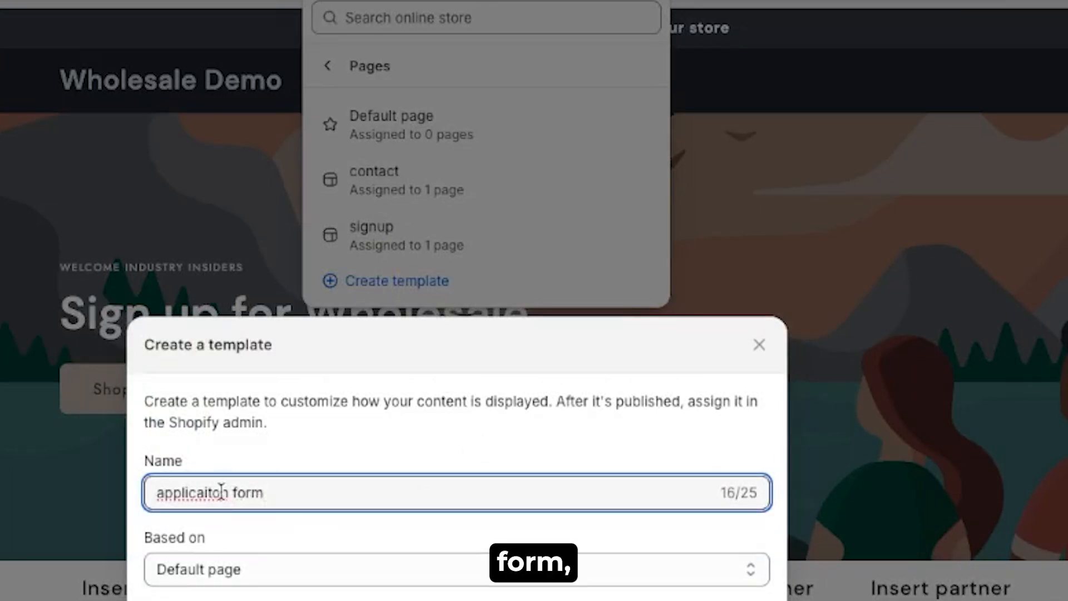
key("BackSpace")
key("BackSpace")
key("BackSpace")
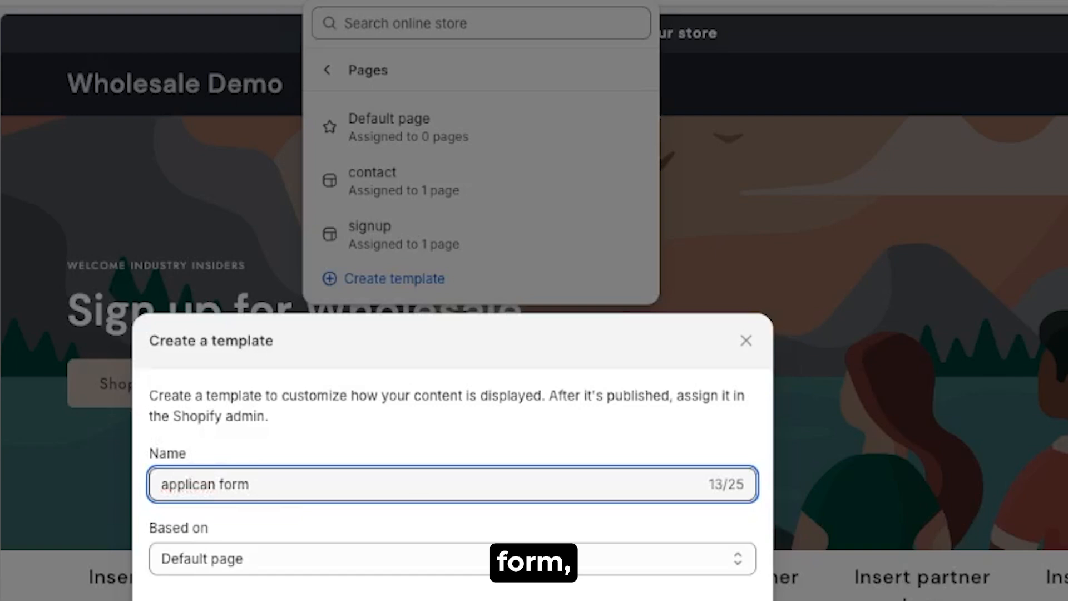
type("tio")
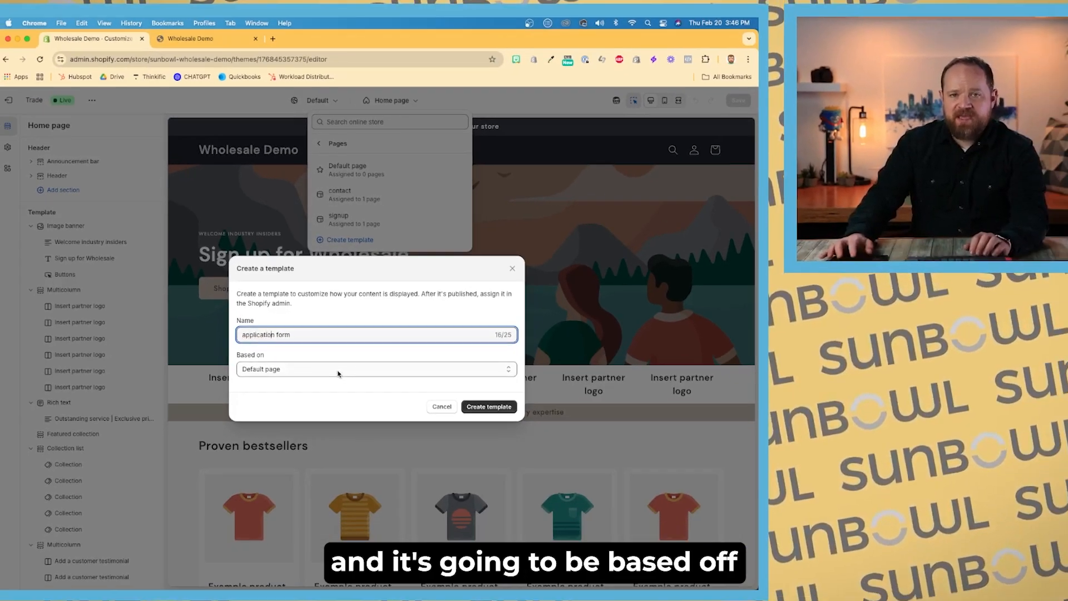
left_click(356, 443)
left_click(356, 443)
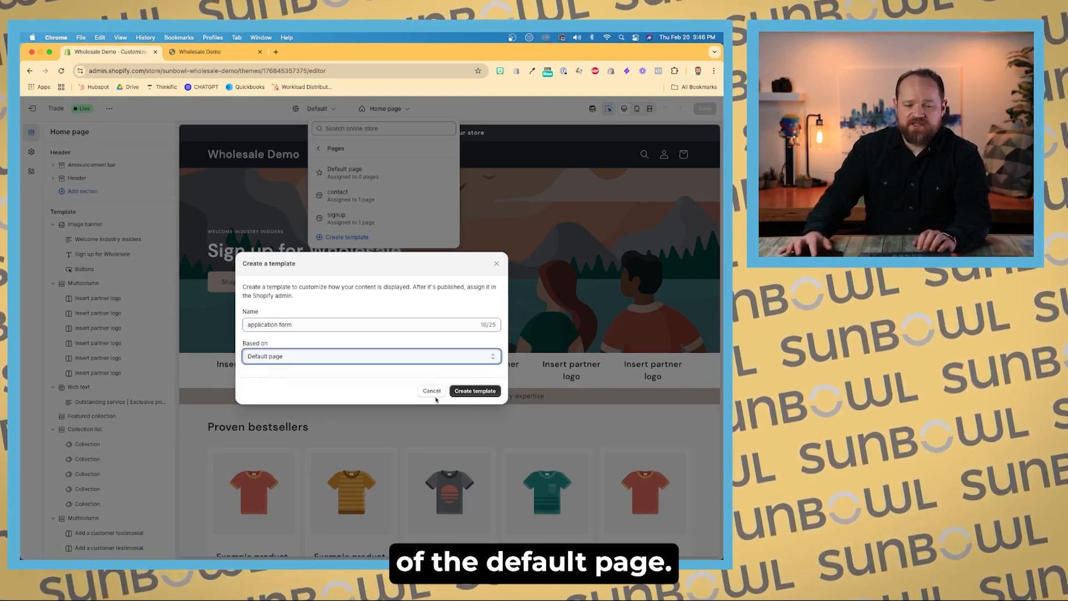
left_click(474, 390)
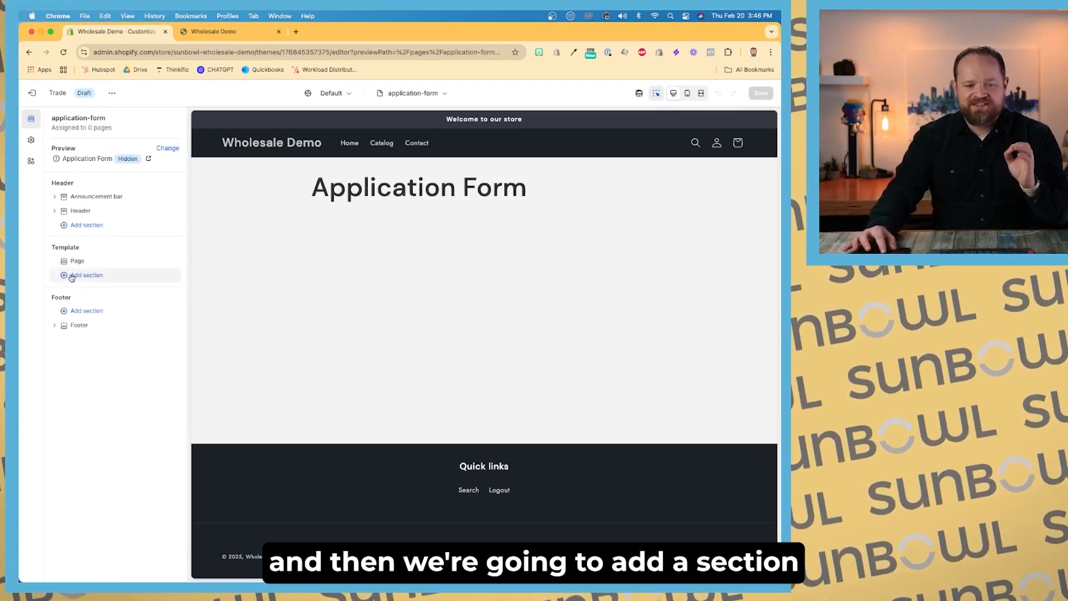
Step: Add a Forms app section to the template and paste form ID 352785 into it
left_click(69, 278)
left_click(400, 313)
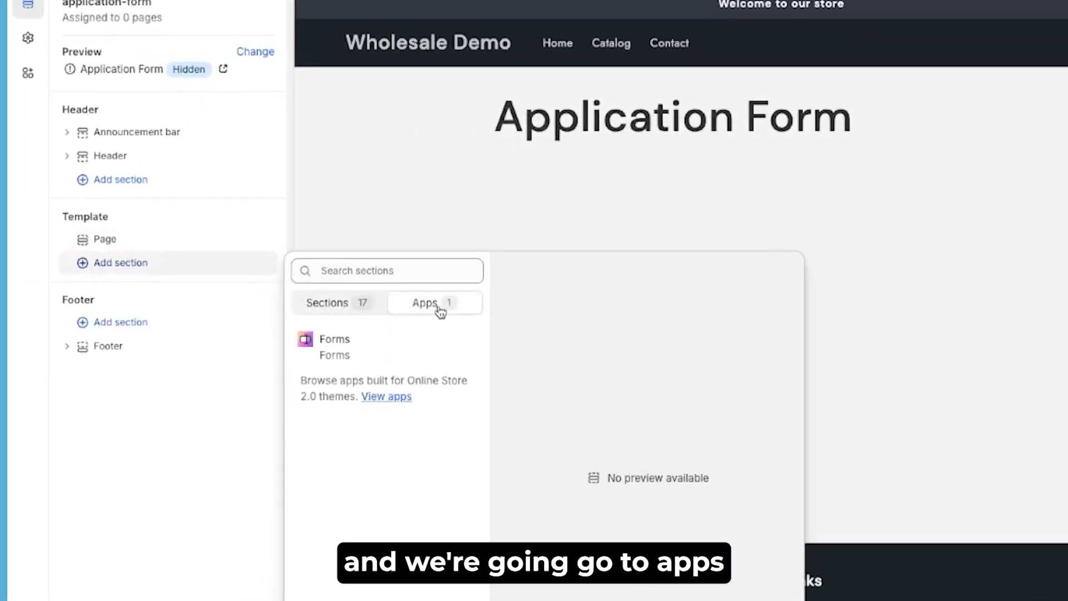
left_click(309, 336)
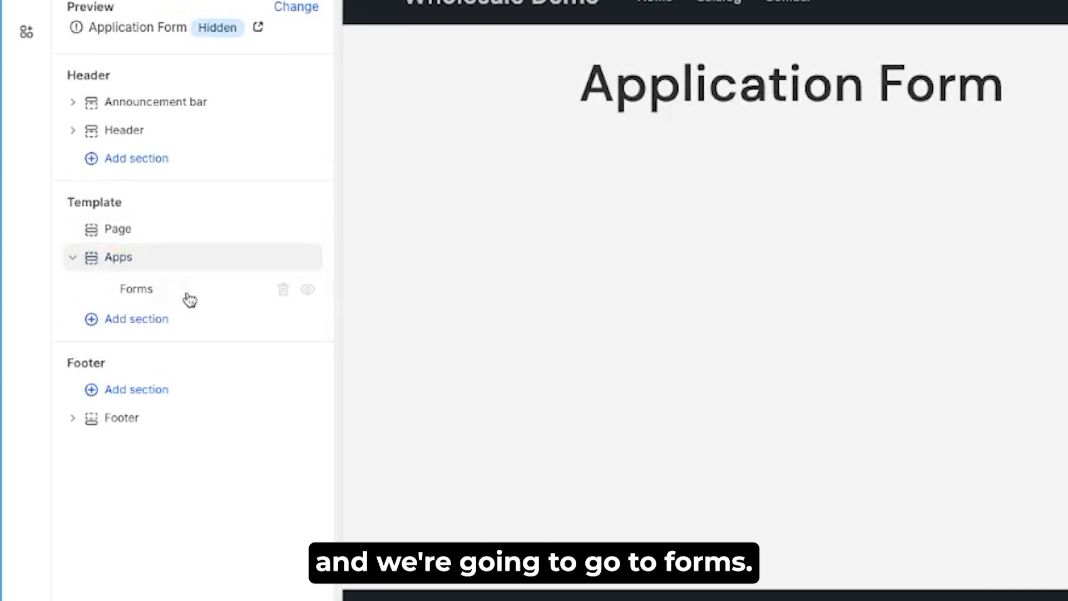
left_click(167, 293)
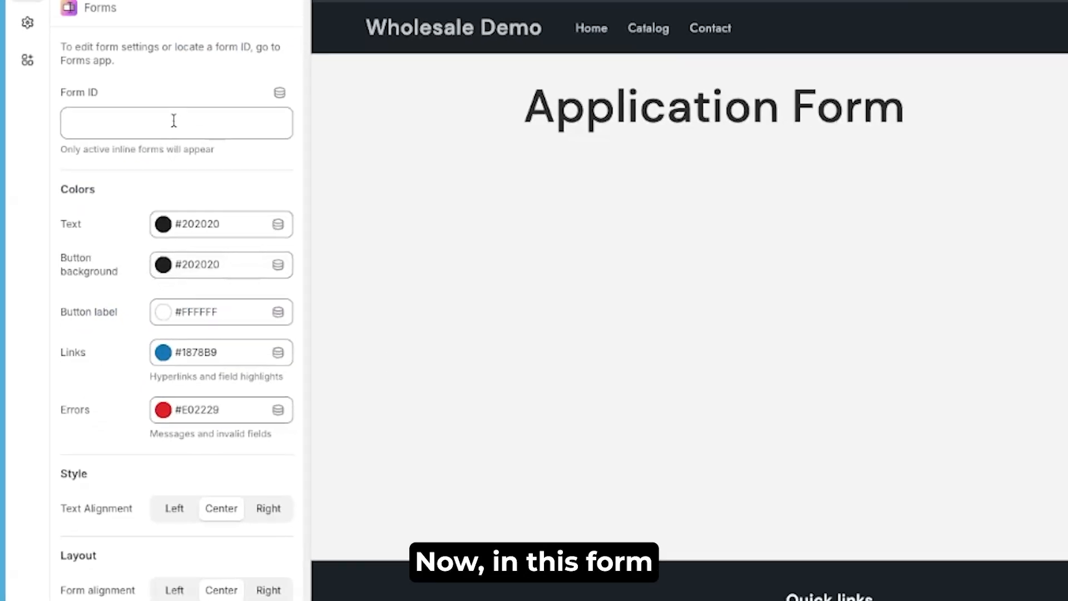
left_click(188, 102)
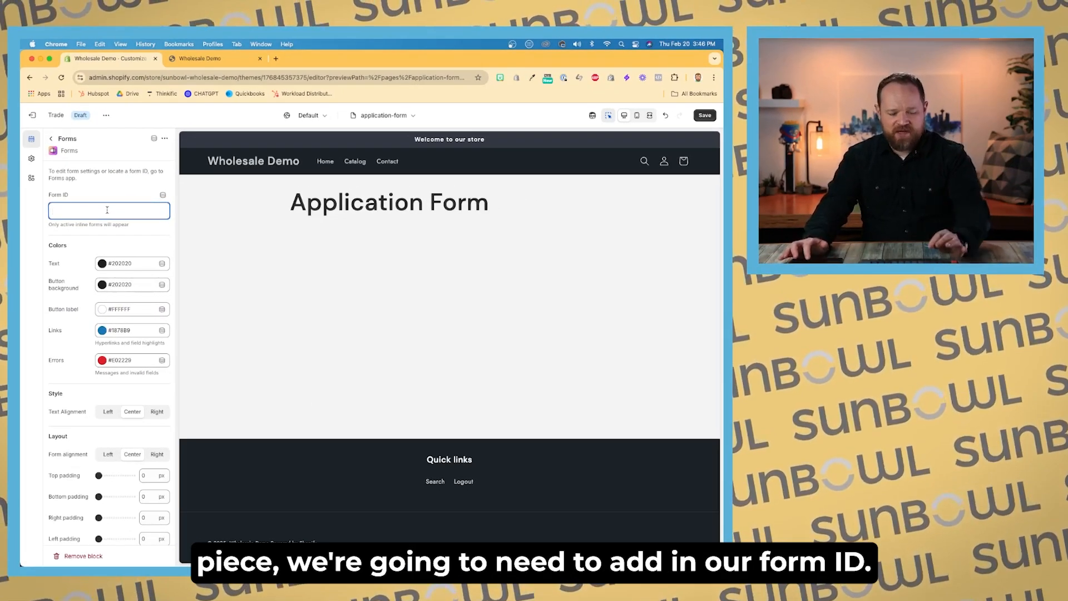
key("super+v")
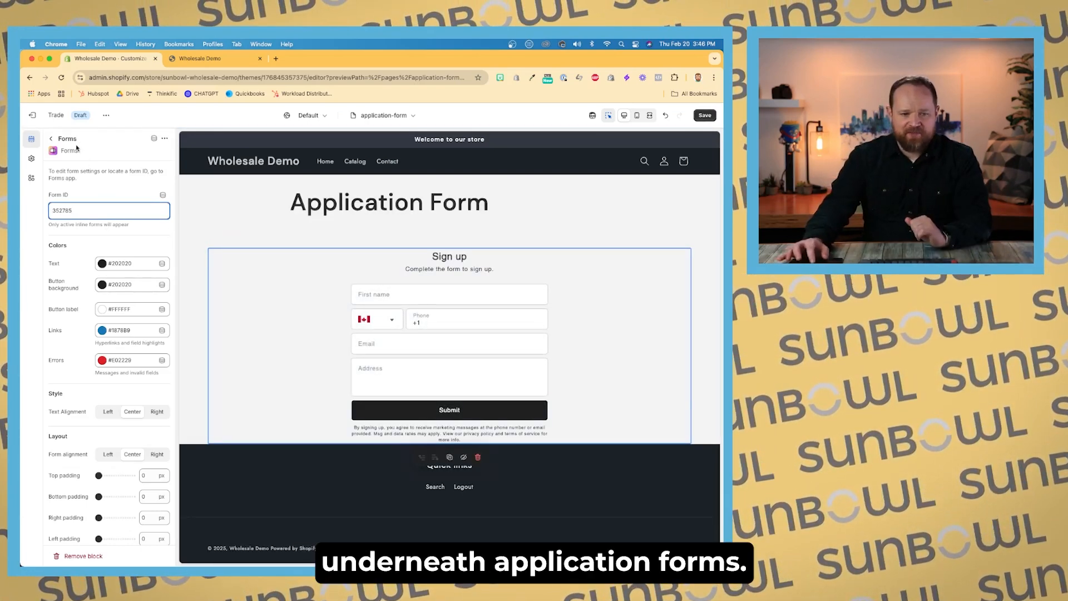
Step: Inspect the Page section settings and the form section in the template
left_click(51, 138)
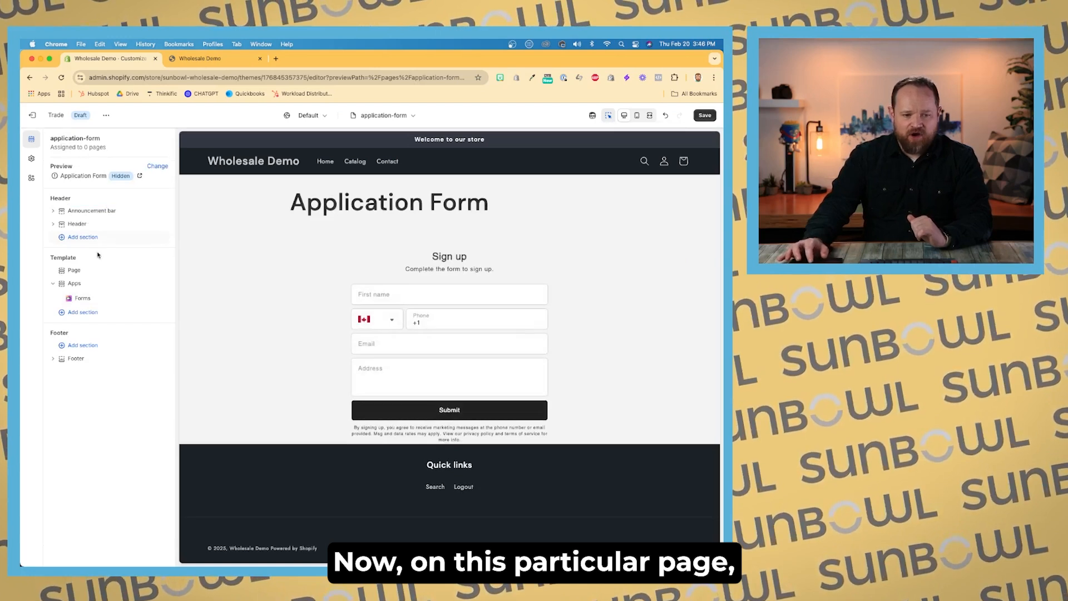
left_click(78, 270)
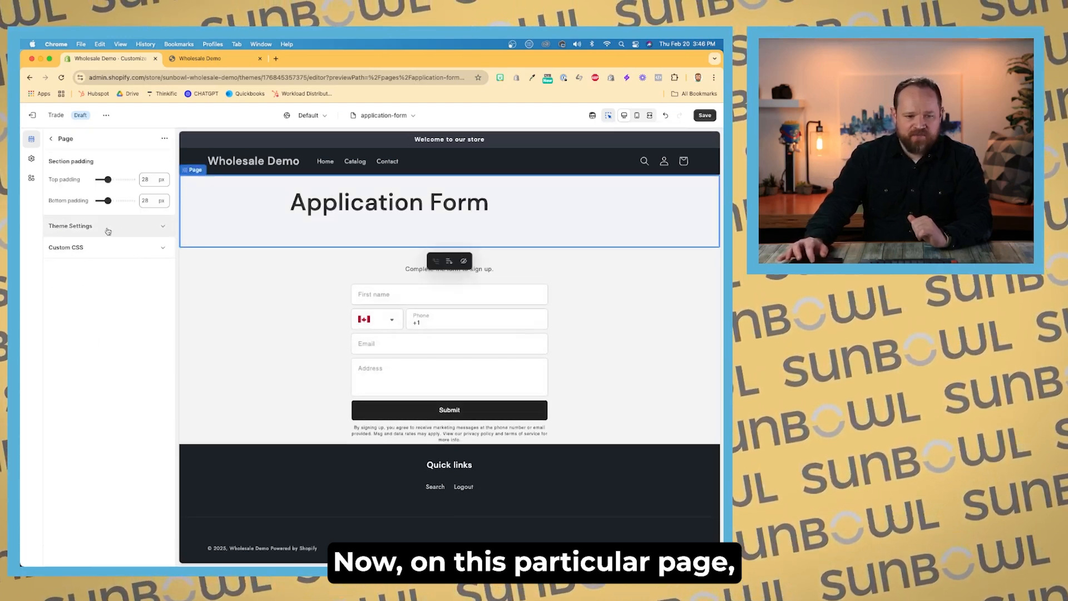
left_click(50, 138)
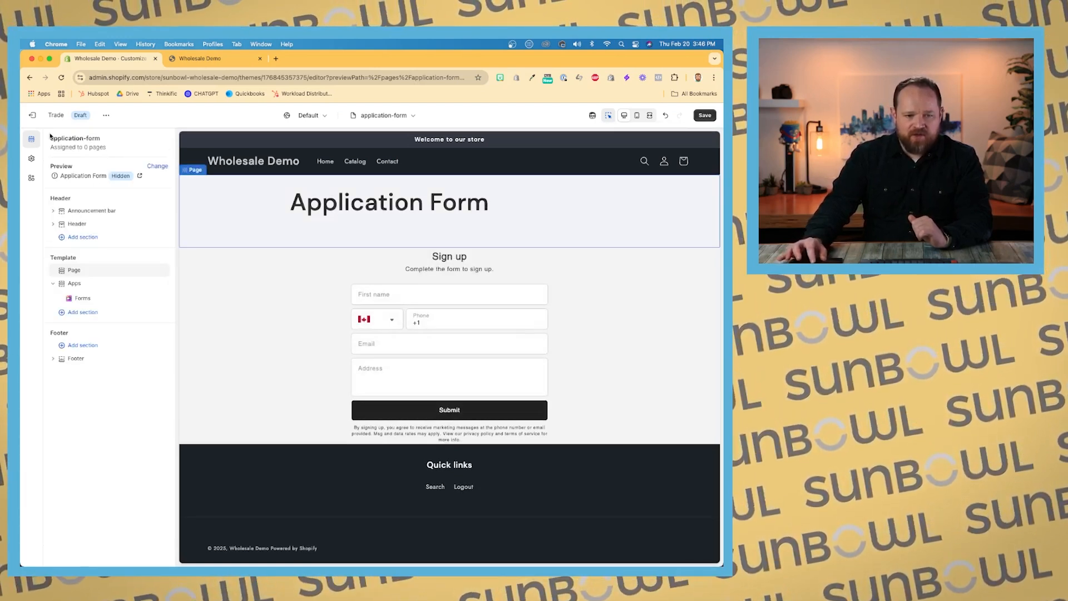
left_click(325, 229)
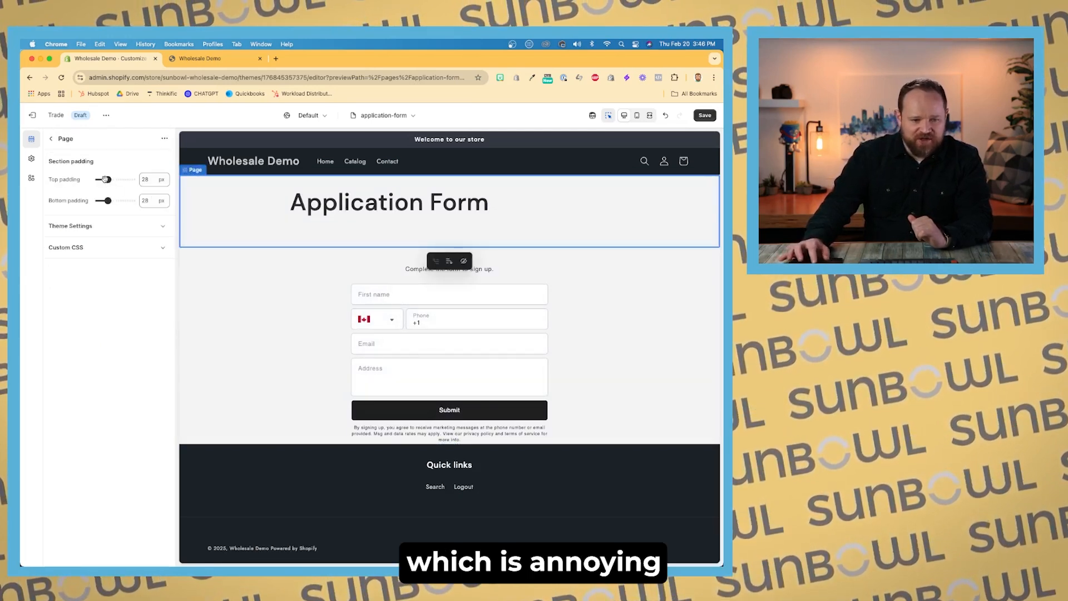
Step: Hide the page title by adding custom CSS h1 { display: none; } to the Page section, then save the template
left_click(93, 248)
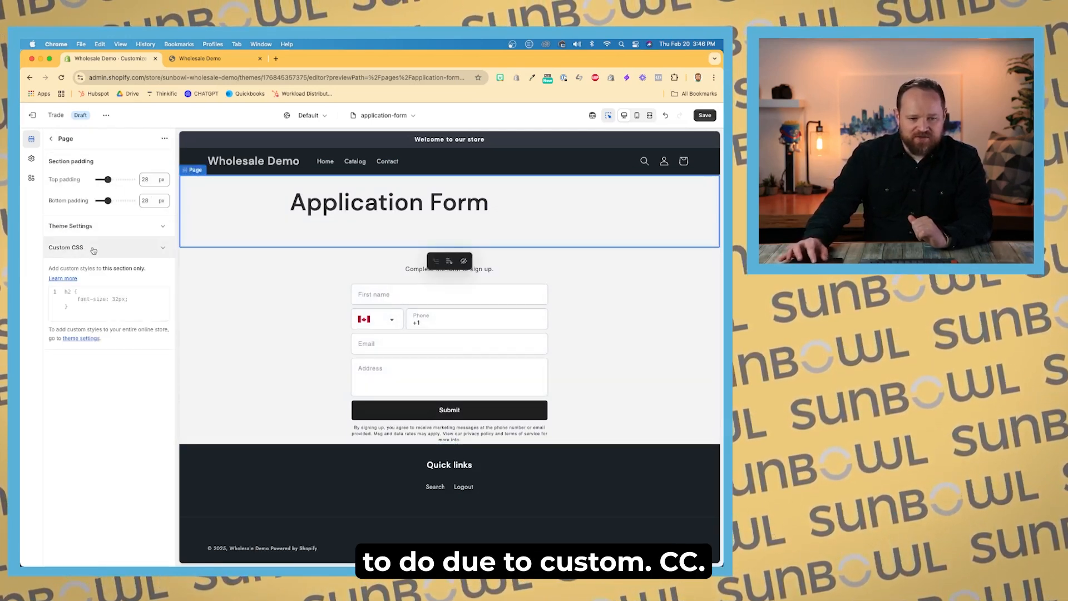
left_click(74, 294)
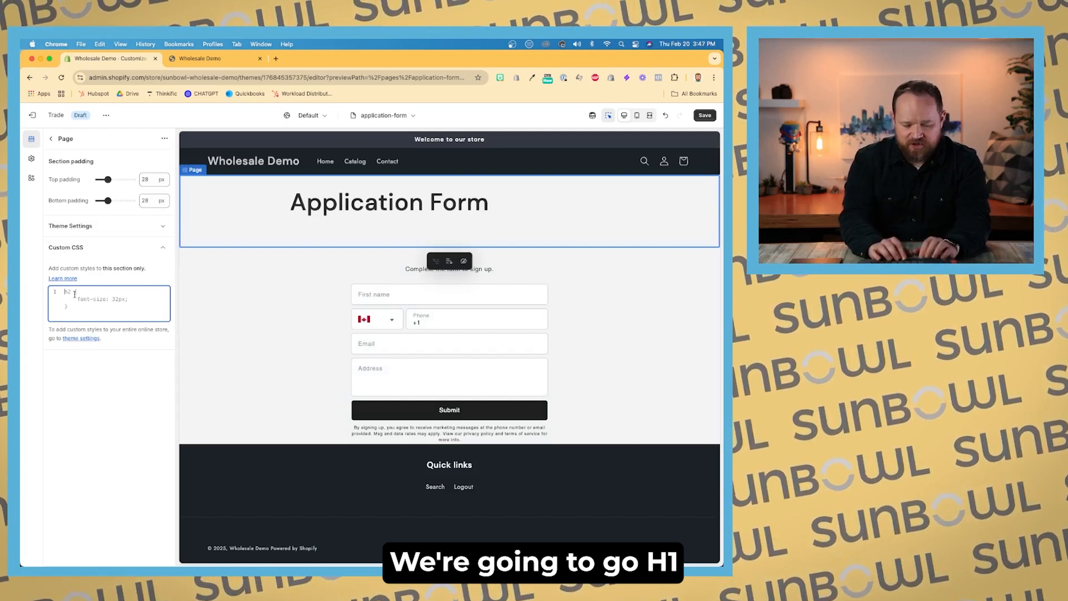
type("h1")
type(" {disp")
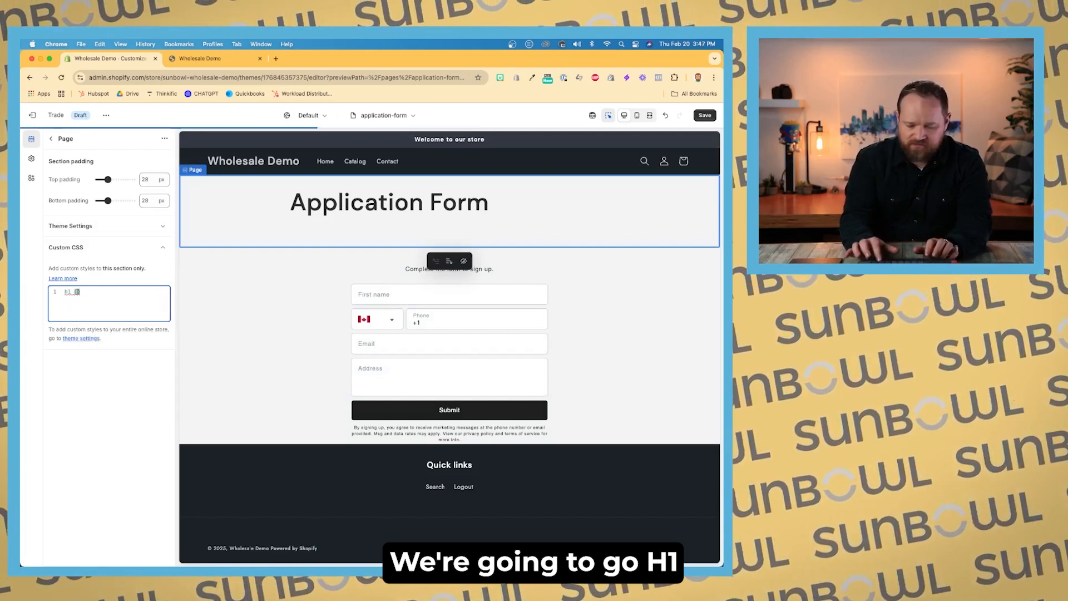
type("lay")
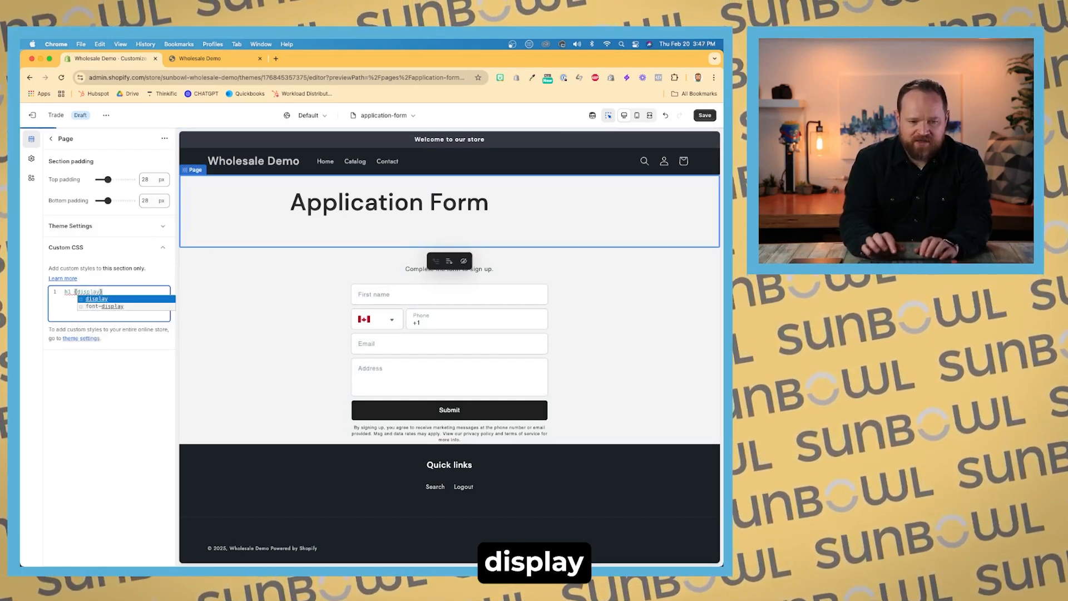
type(":none;")
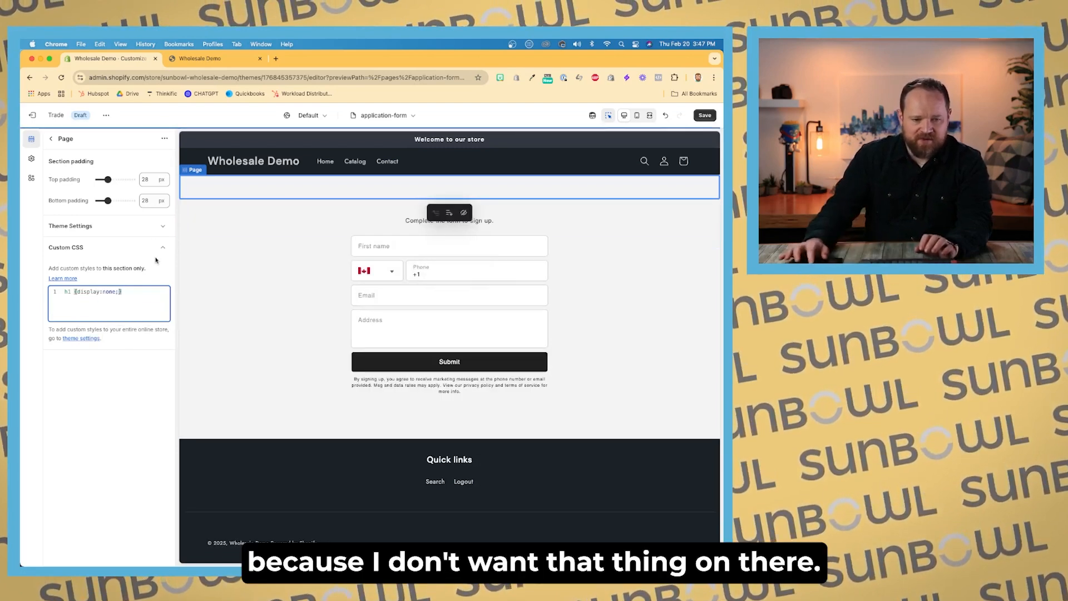
left_click(144, 279)
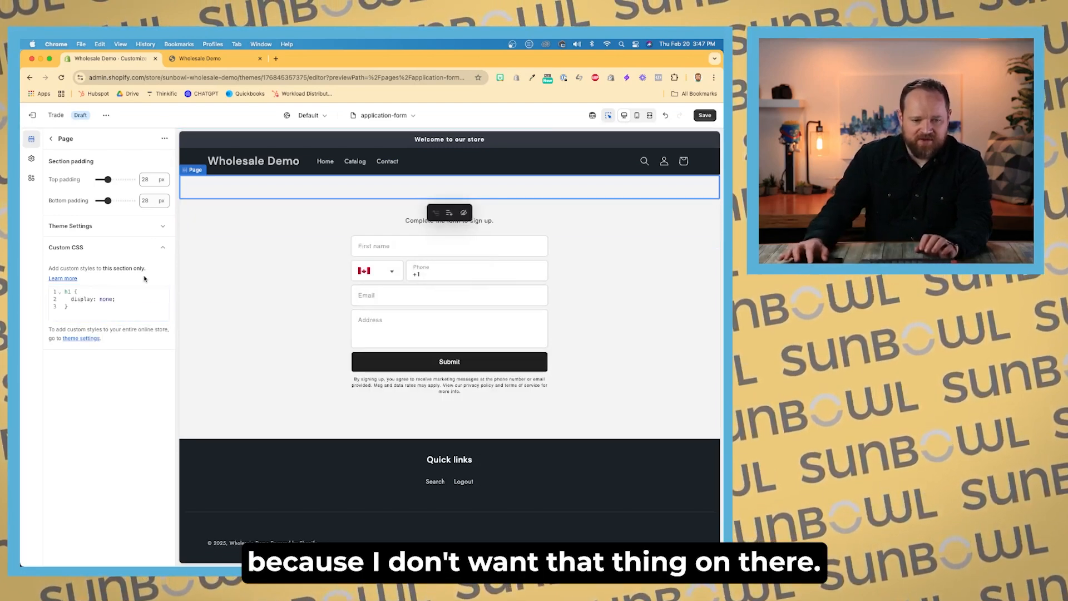
left_click(160, 248)
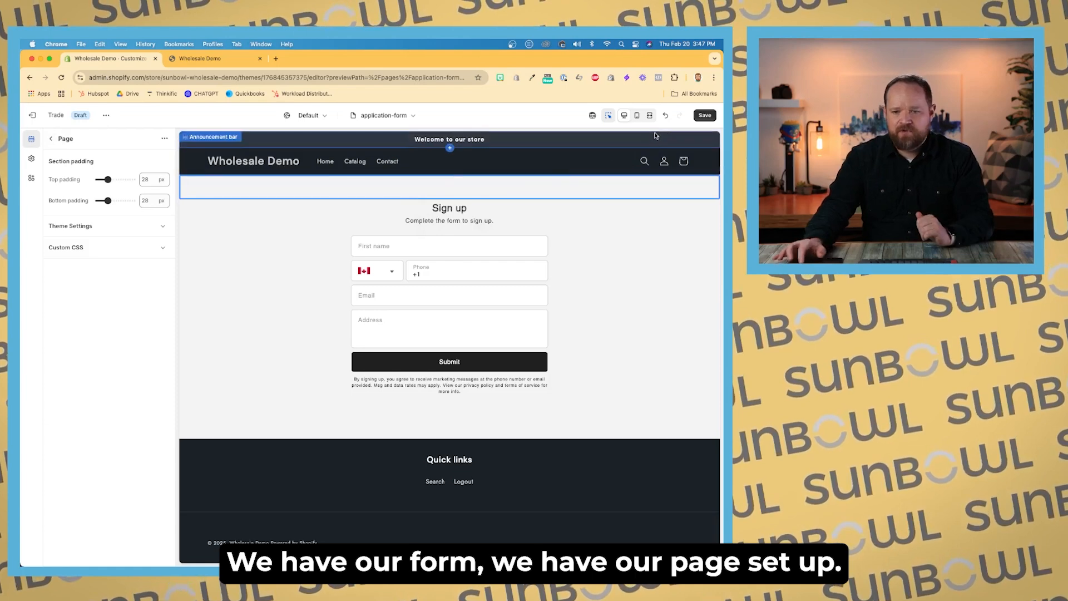
left_click(706, 117)
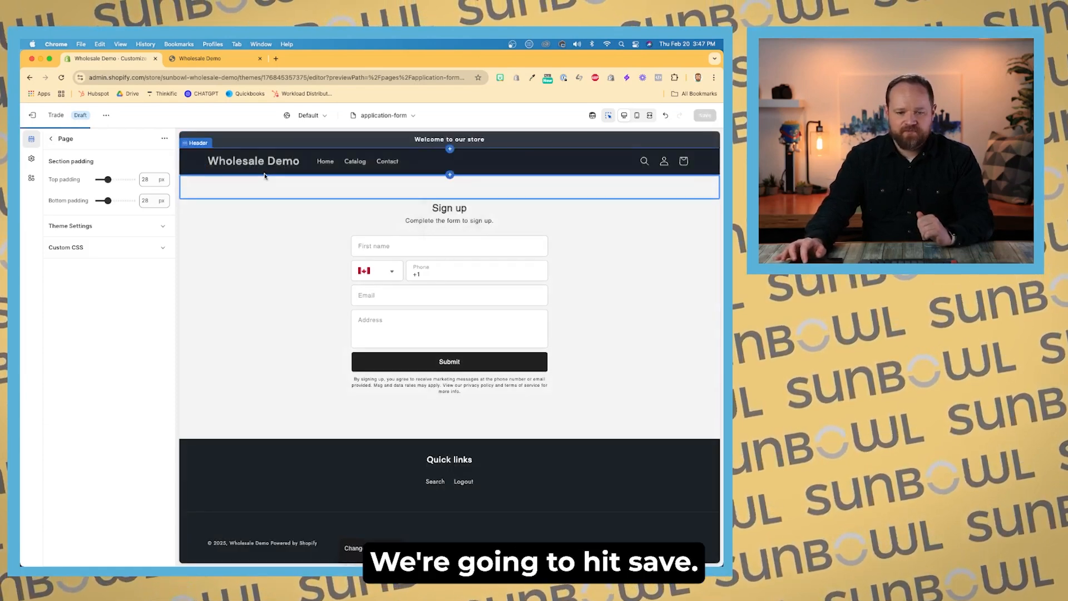
Step: Leave the theme editor and open the Locksmith app from the admin search
left_click(33, 116)
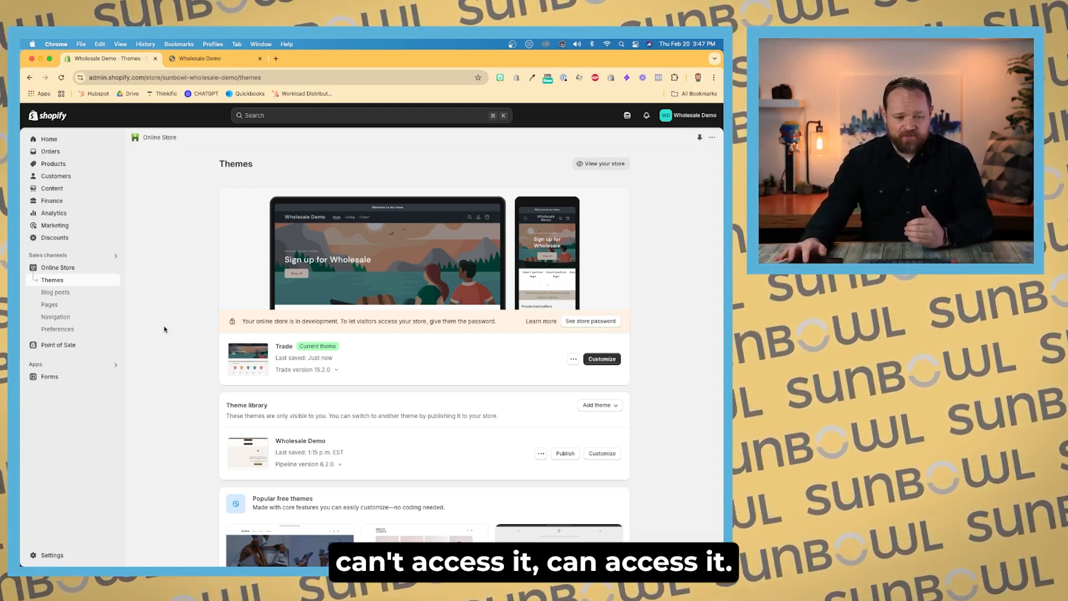
left_click(300, 117)
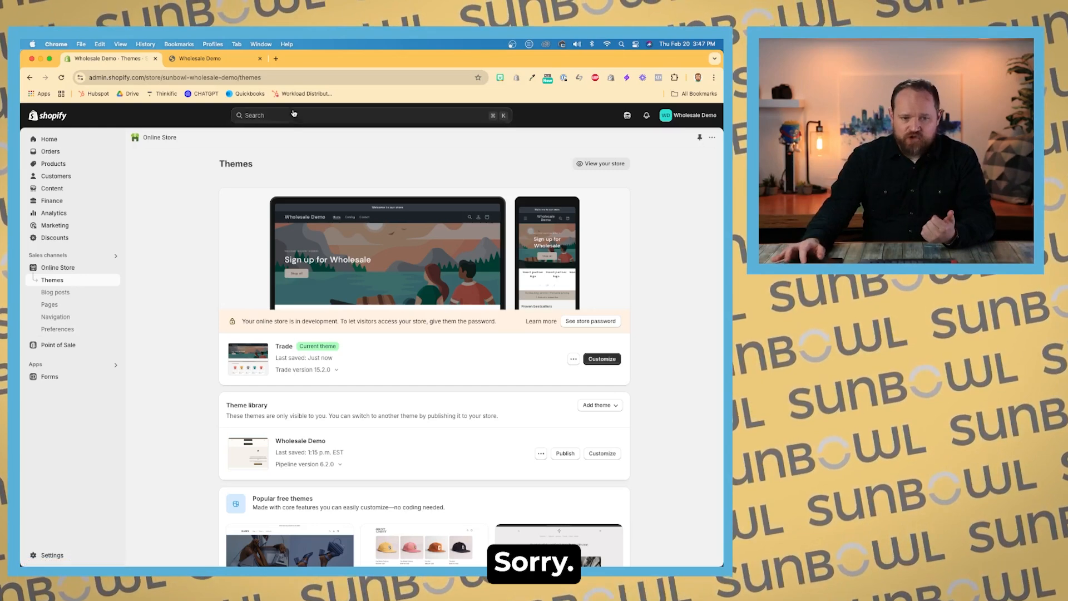
type("locksmith")
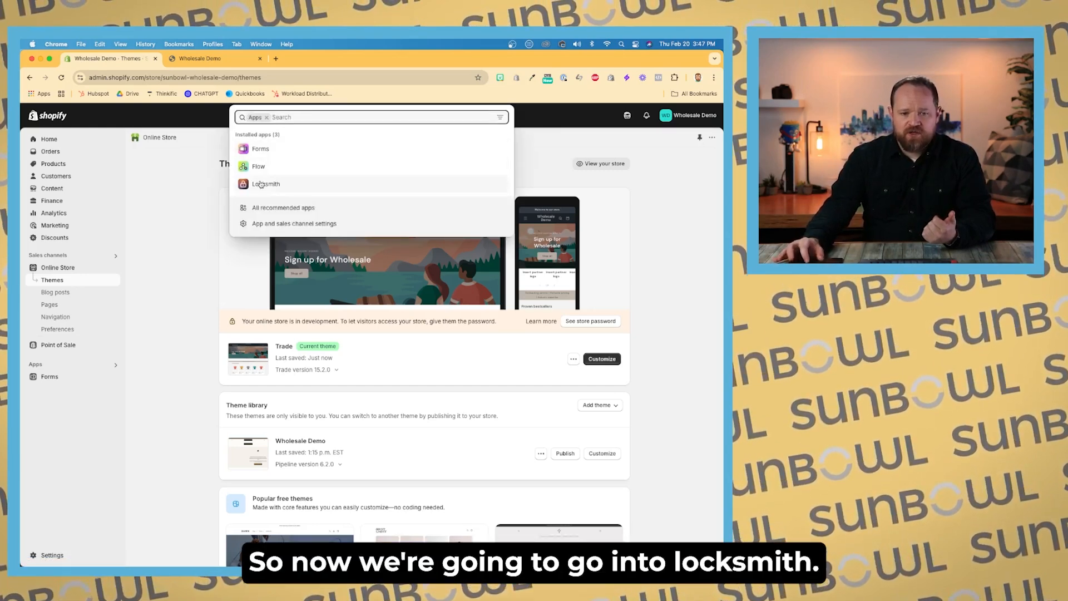
left_click(260, 184)
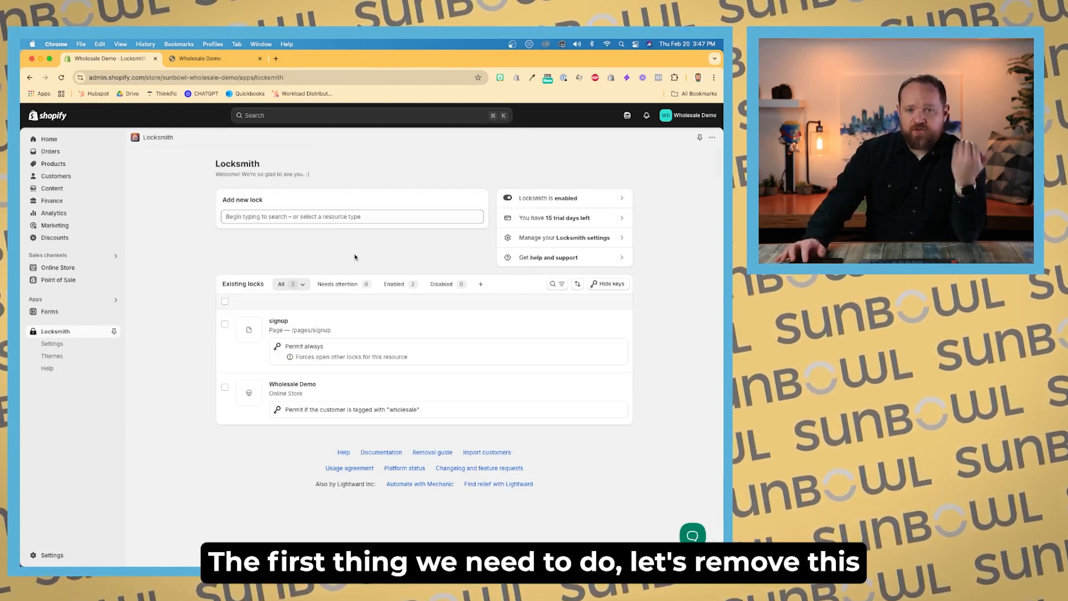
Step: Delete the existing Wholesale Demo online store lock
left_click(551, 389)
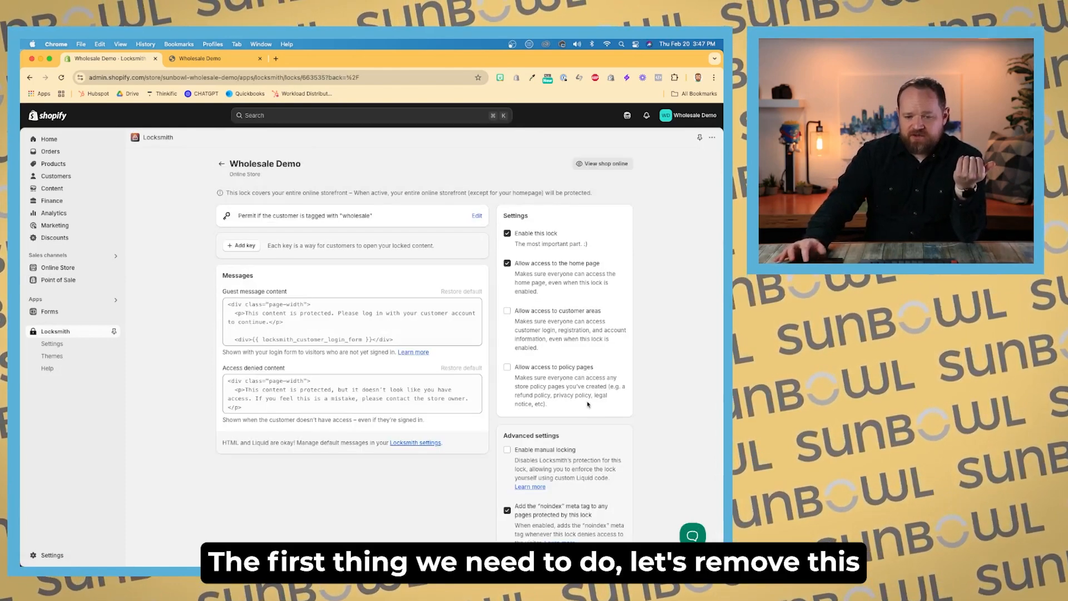
scroll(595, 469, "down", 3)
left_click(587, 480)
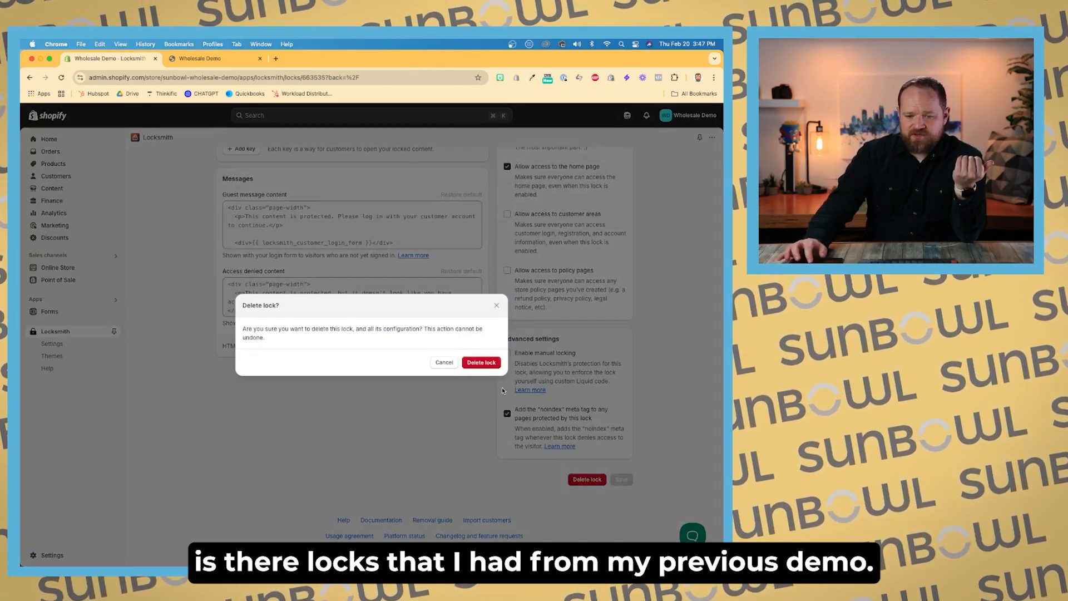
left_click(482, 367)
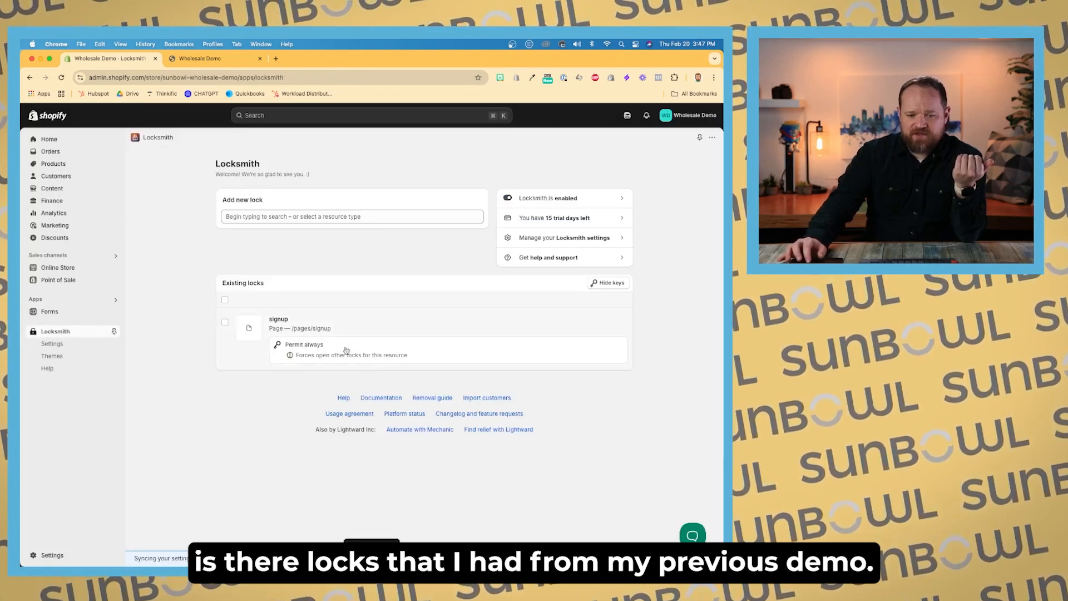
Step: Delete the existing signup page lock
left_click(343, 348)
scroll(343, 348, "down", 4)
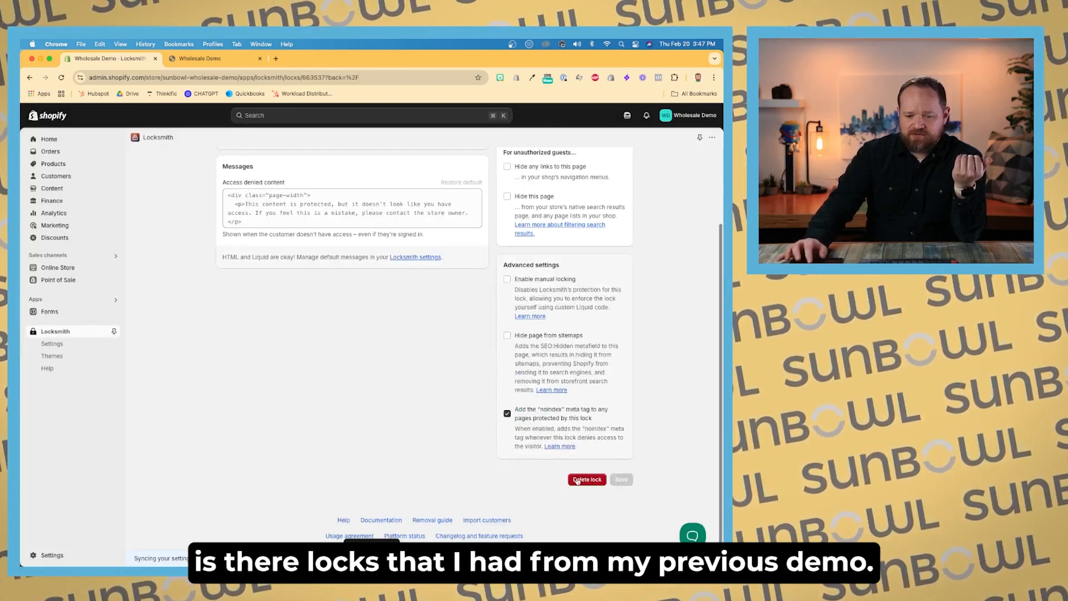
left_click(579, 478)
left_click(489, 364)
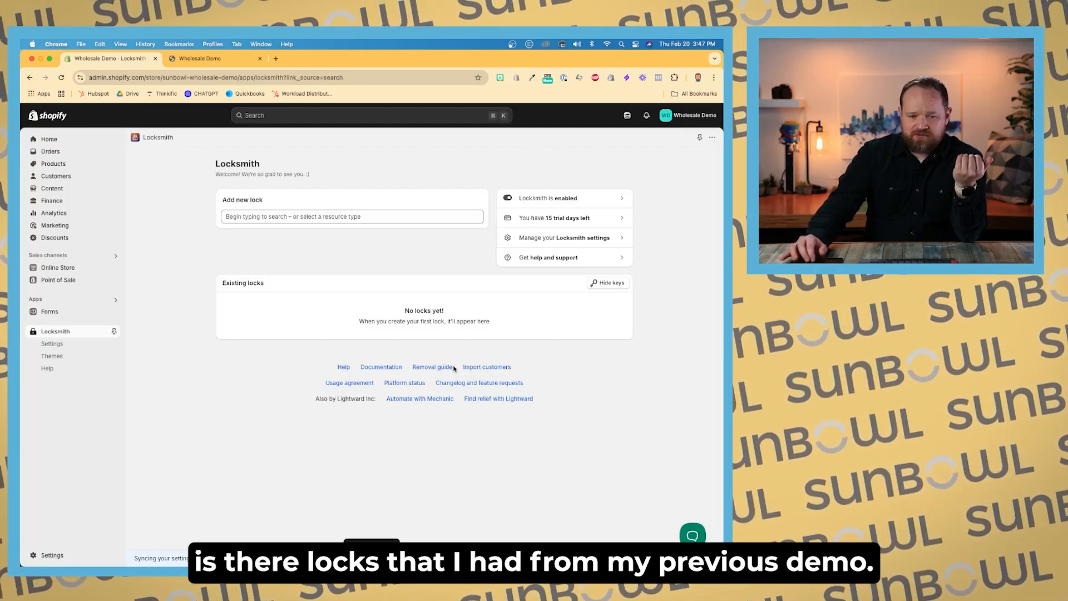
Step: Start a new lock covering the entire store and create it
left_click(382, 217)
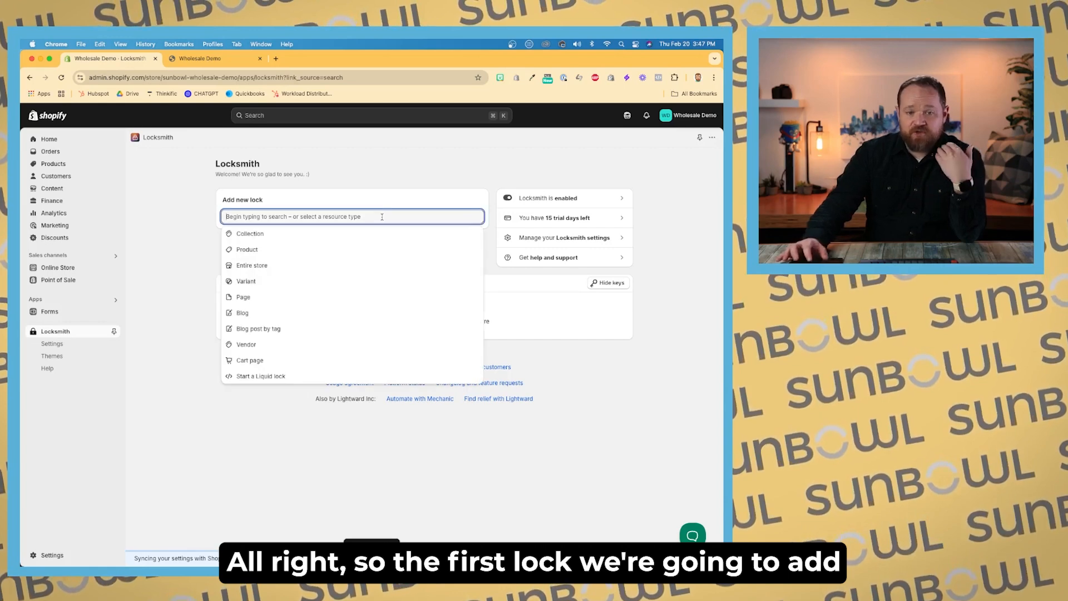
key("super+equal")
key("super+equal")
key("super+equal")
key("super+equal")
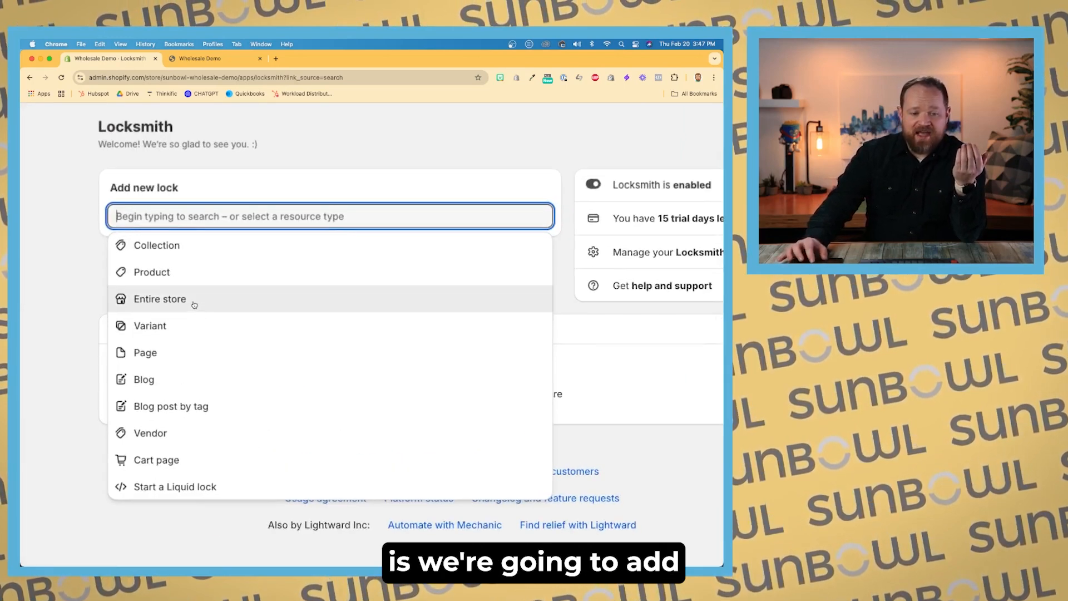
left_click(196, 301)
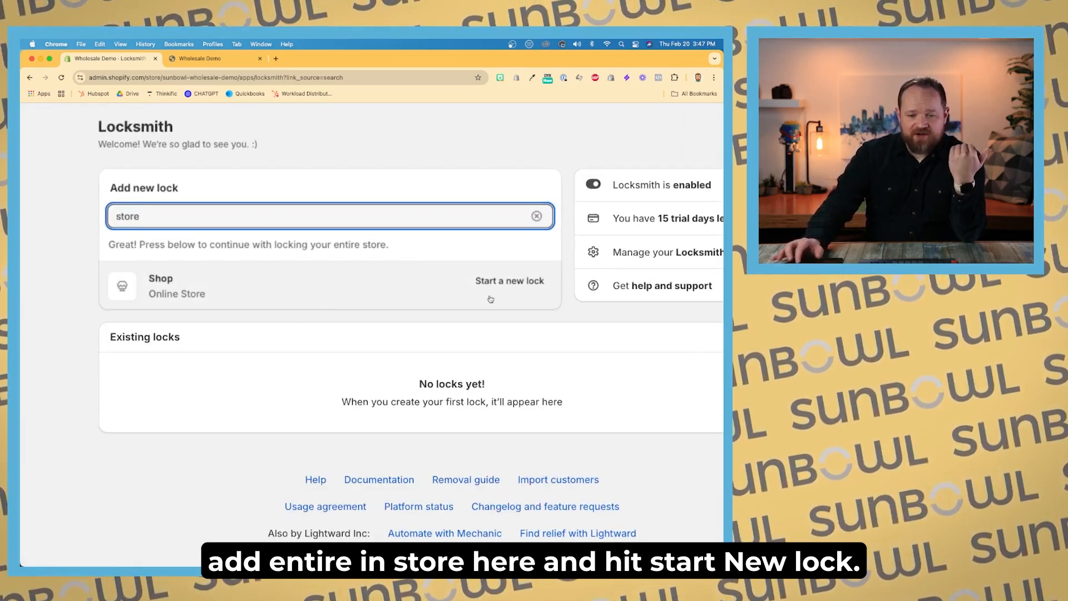
left_click(501, 282)
key("super+minus")
key("super+minus")
key("super+minus")
key("super+minus")
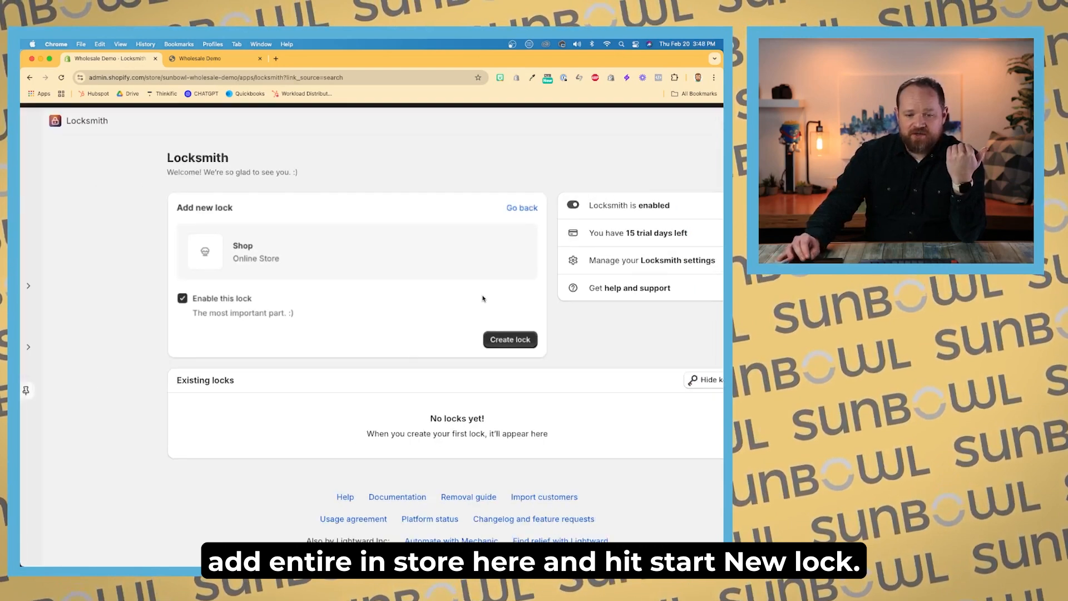
left_click(478, 295)
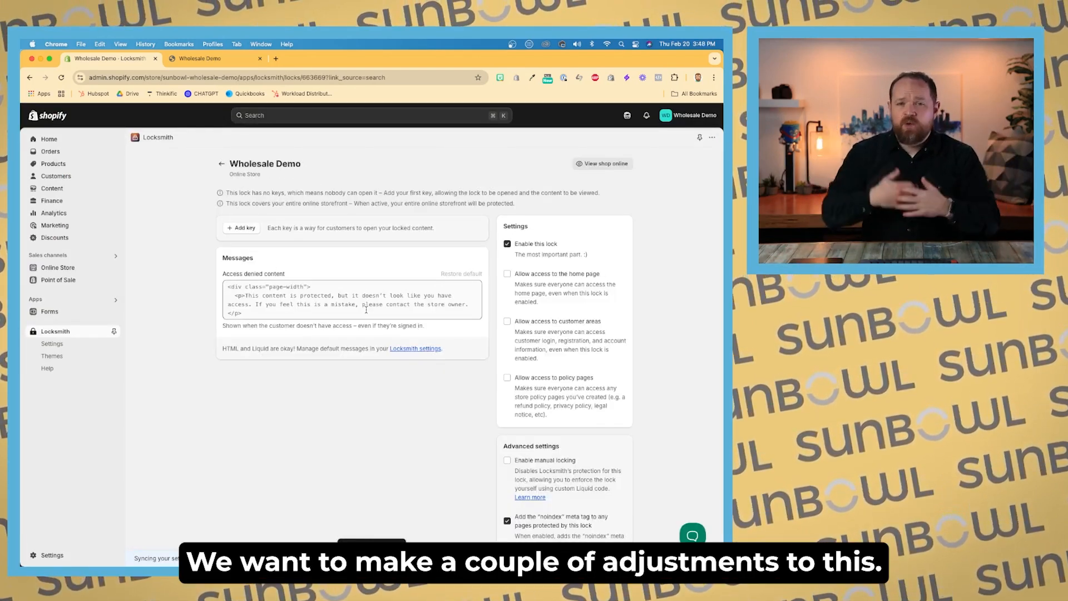
Step: Allow home page access on the store lock, add a key permitting customers tagged wholesale, and save
left_click(508, 275)
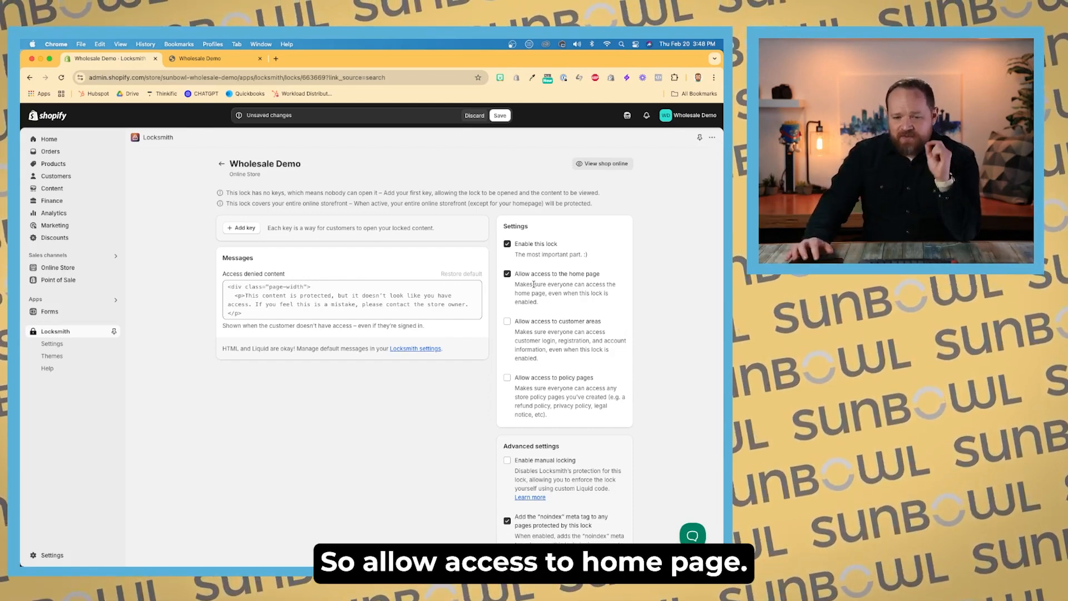
scroll(449, 356, "down", 1)
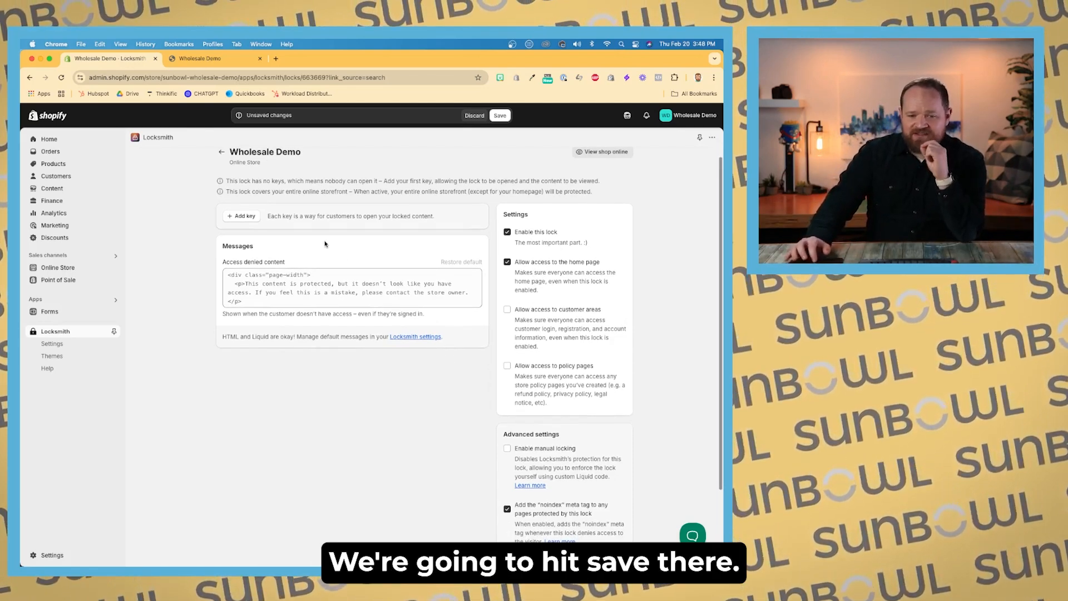
left_click(244, 216)
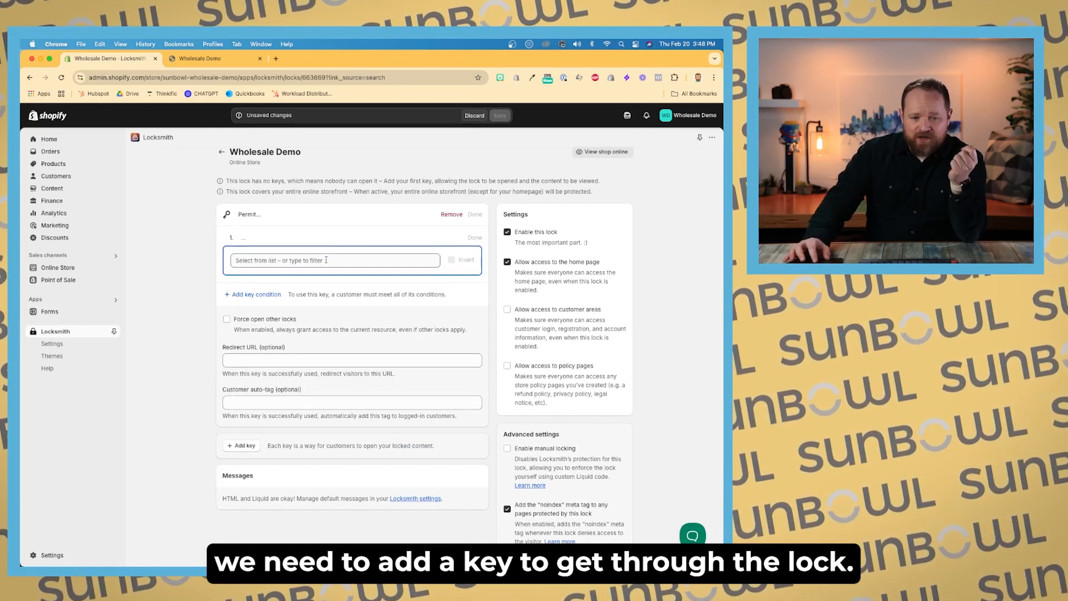
left_click(326, 260)
left_click(327, 278)
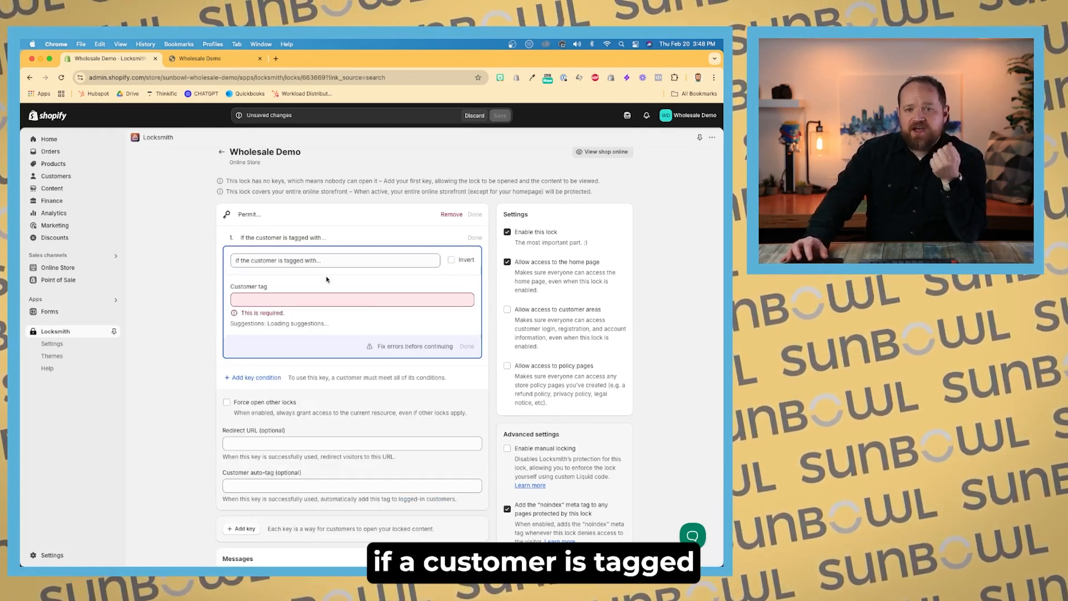
left_click(316, 302)
type("whole")
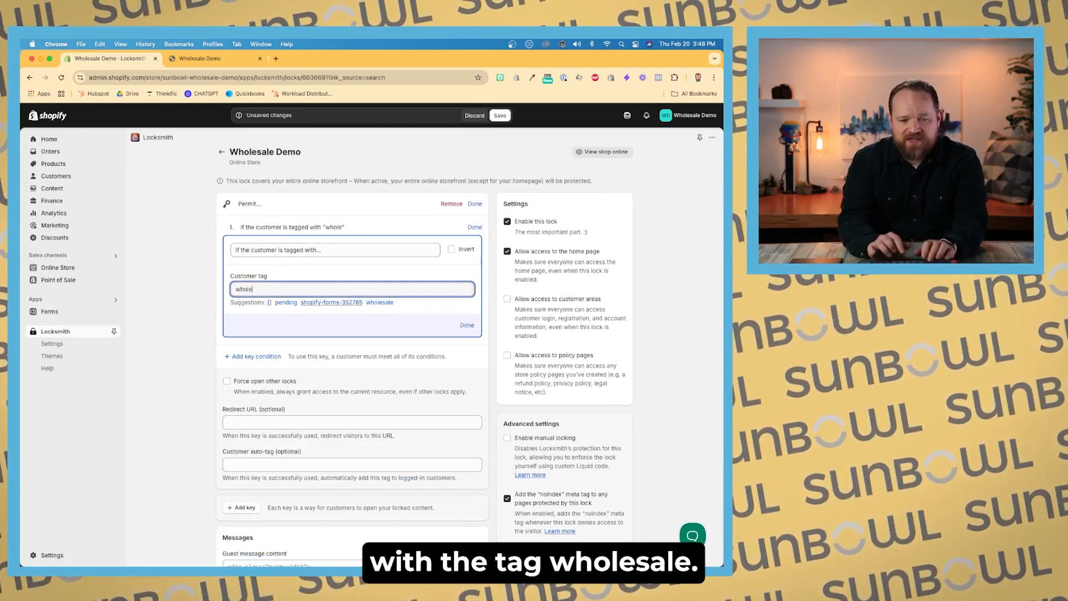
type("lesale")
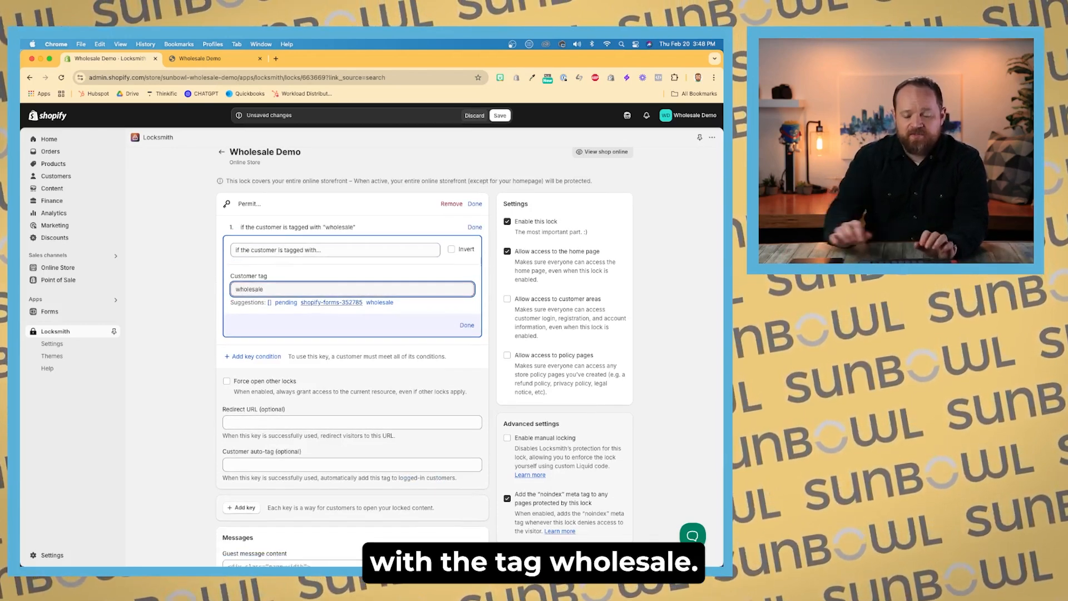
left_click(470, 325)
left_click(500, 115)
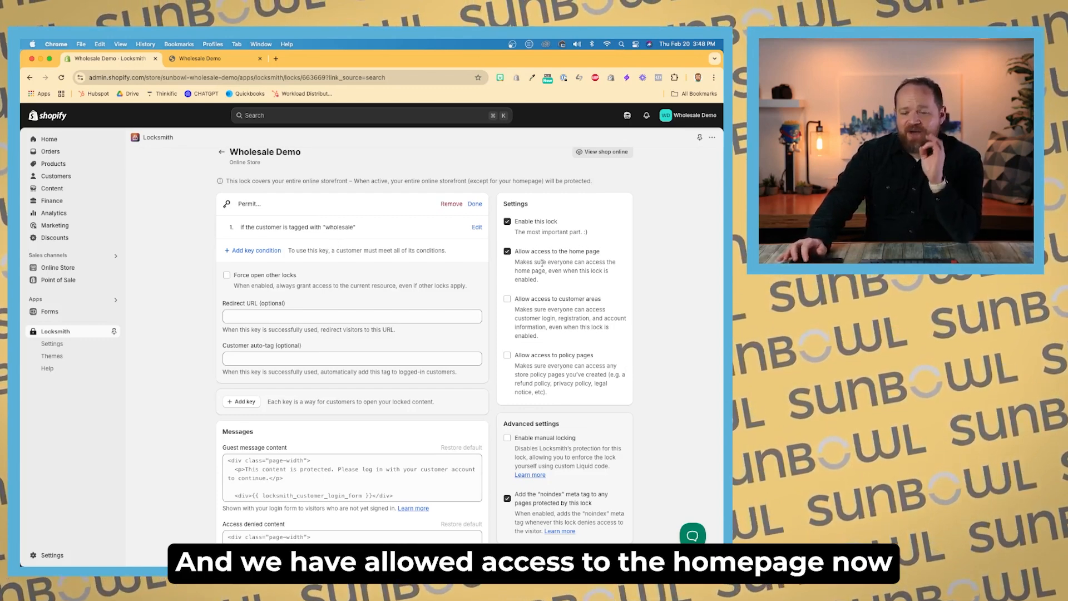
Step: Start a new lock for the Application Form page and create it
left_click(222, 152)
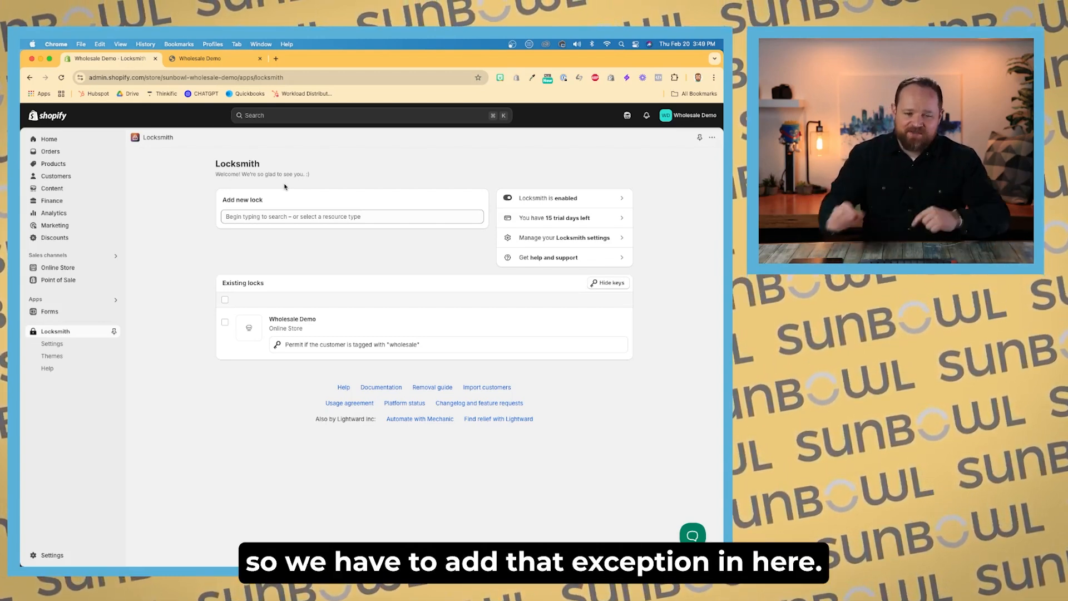
left_click(282, 215)
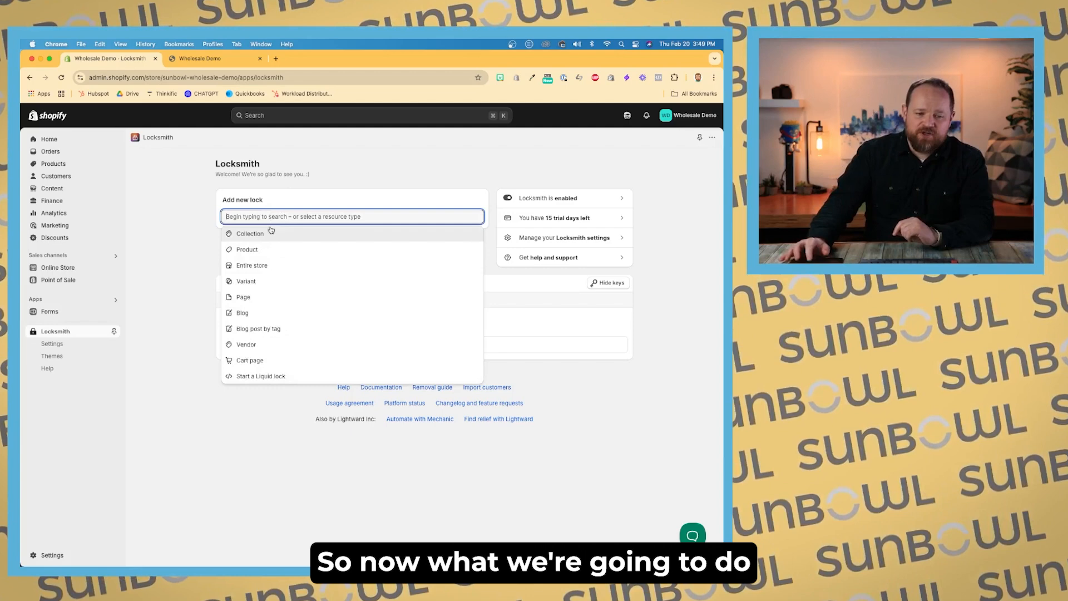
left_click(267, 296)
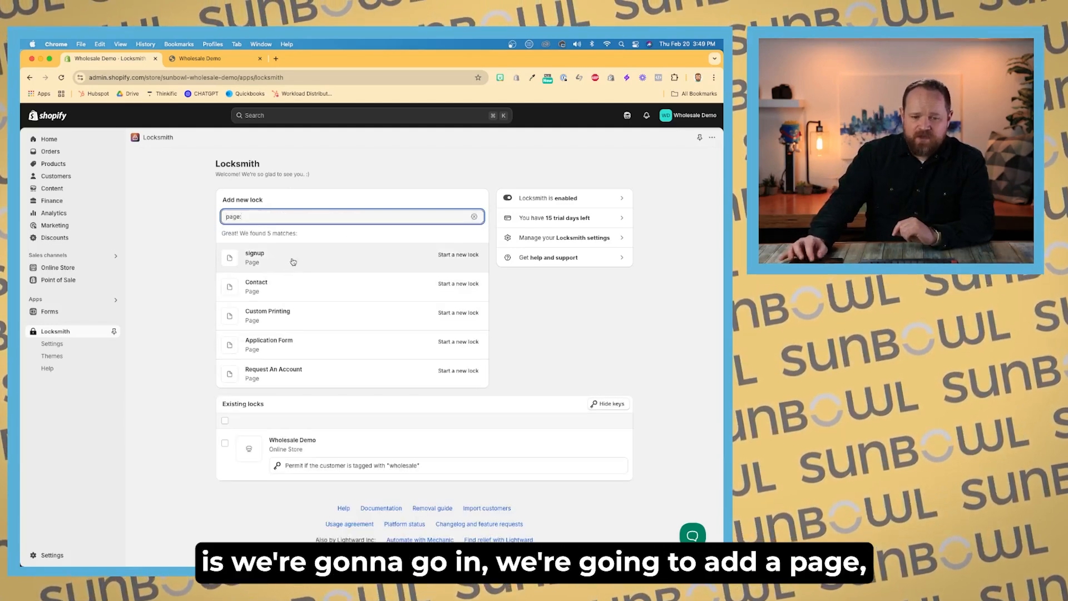
left_click(326, 350)
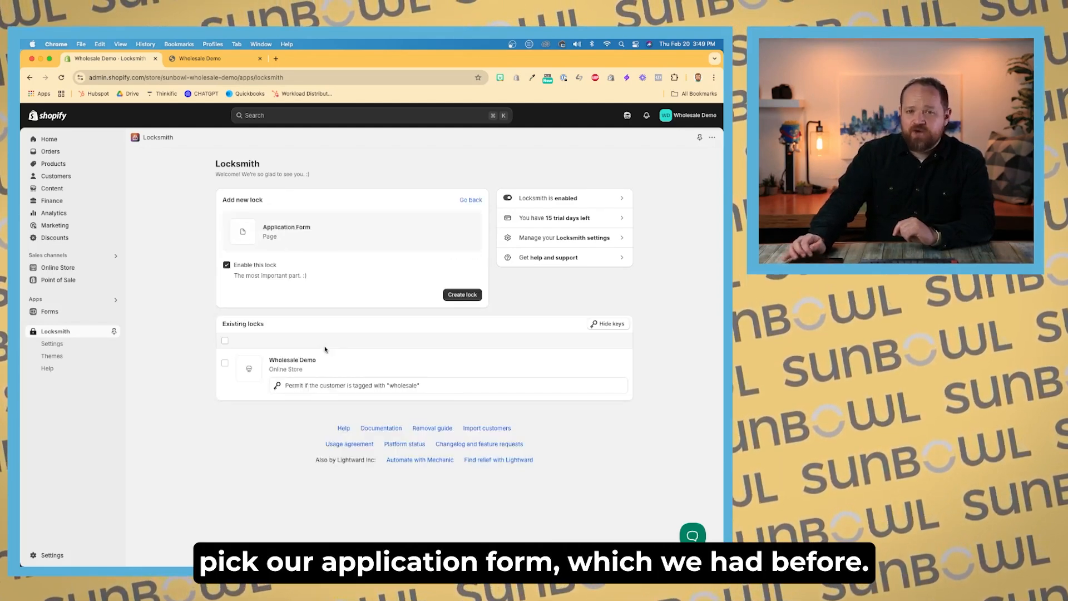
left_click(464, 295)
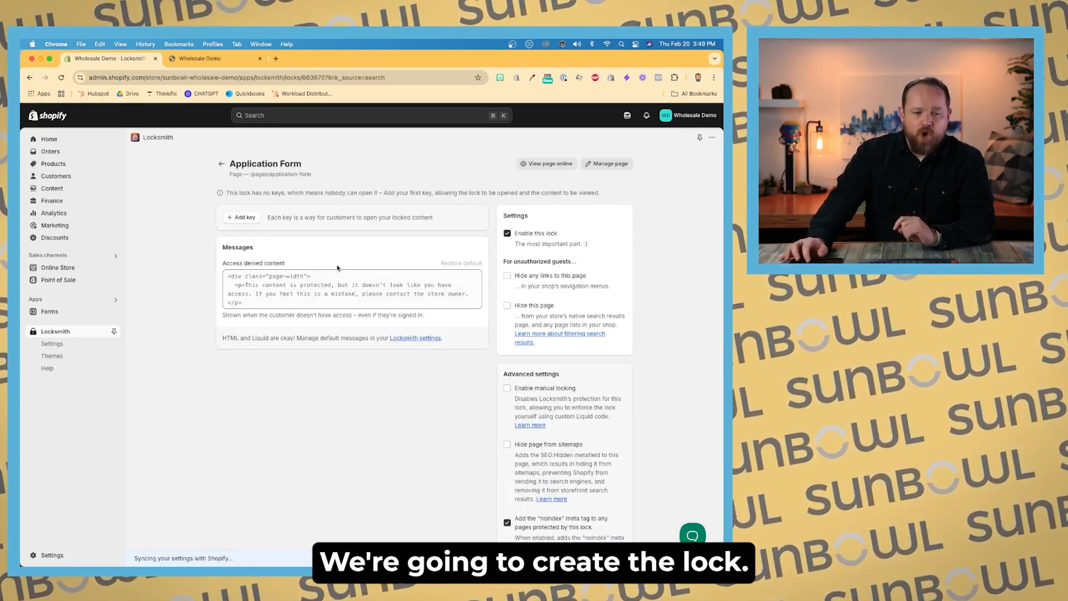
Step: Add a key to the Application Form lock with the condition always permit, and save the lock
left_click(236, 217)
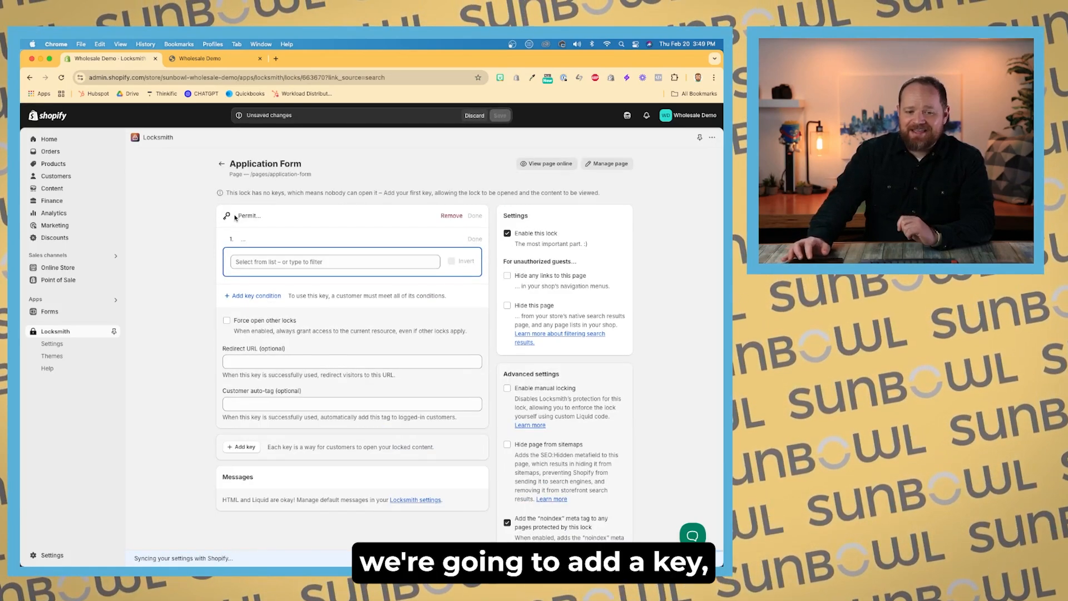
left_click(321, 265)
scroll(308, 358, "down", 5)
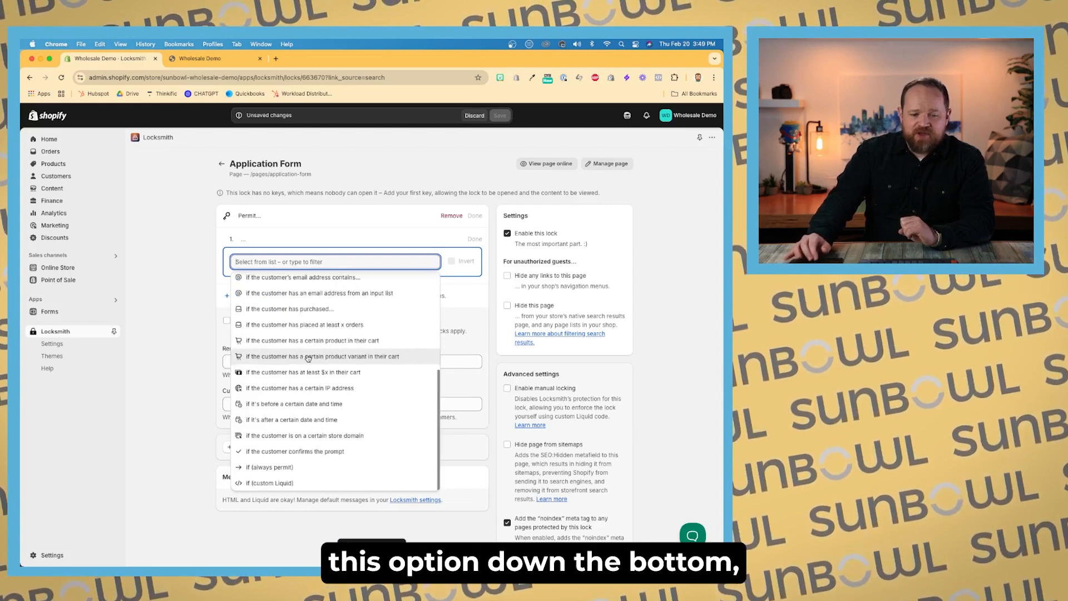
left_click(321, 466)
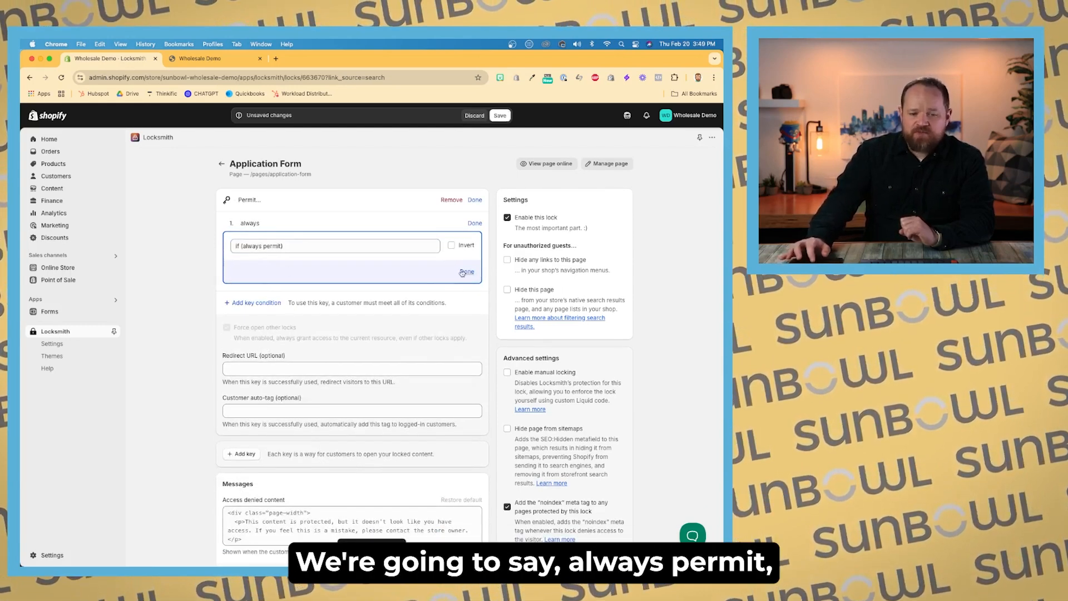
left_click(500, 115)
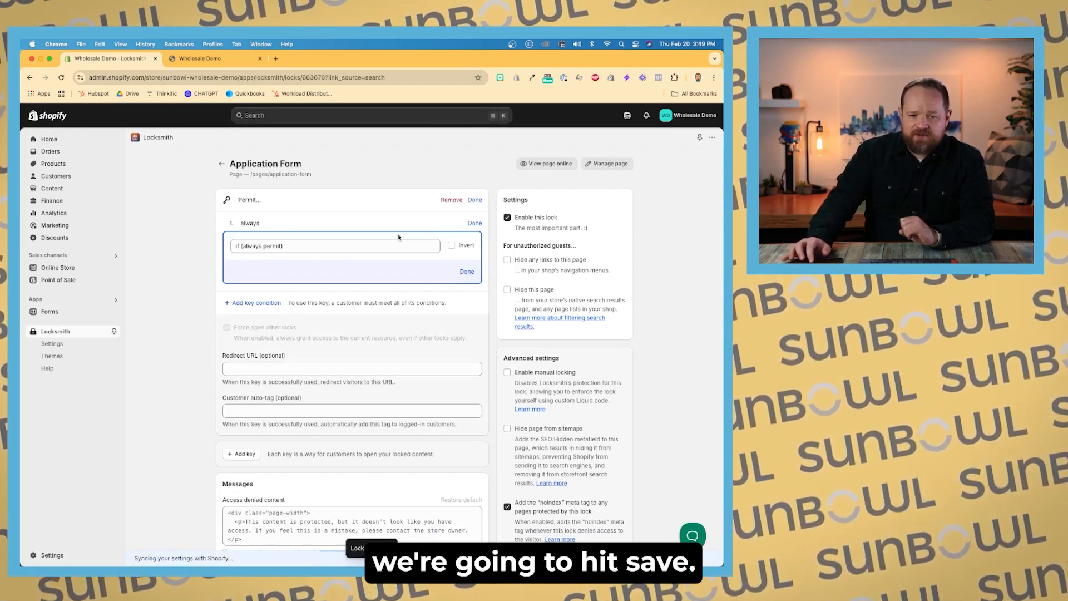
left_click(466, 272)
scroll(266, 238, "down", 3)
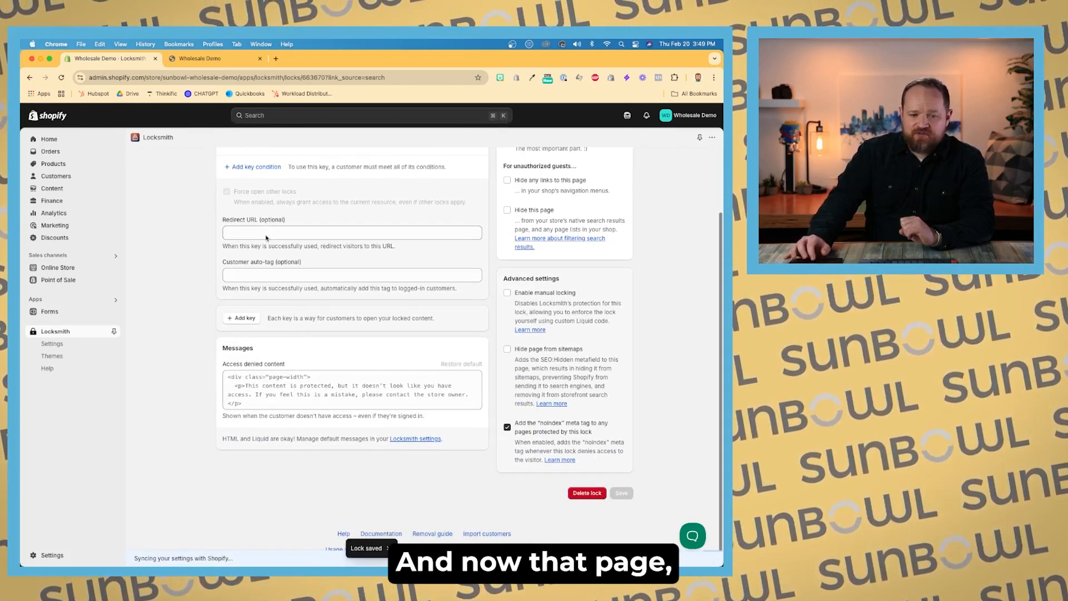
scroll(265, 238, "up", 5)
left_click(221, 166)
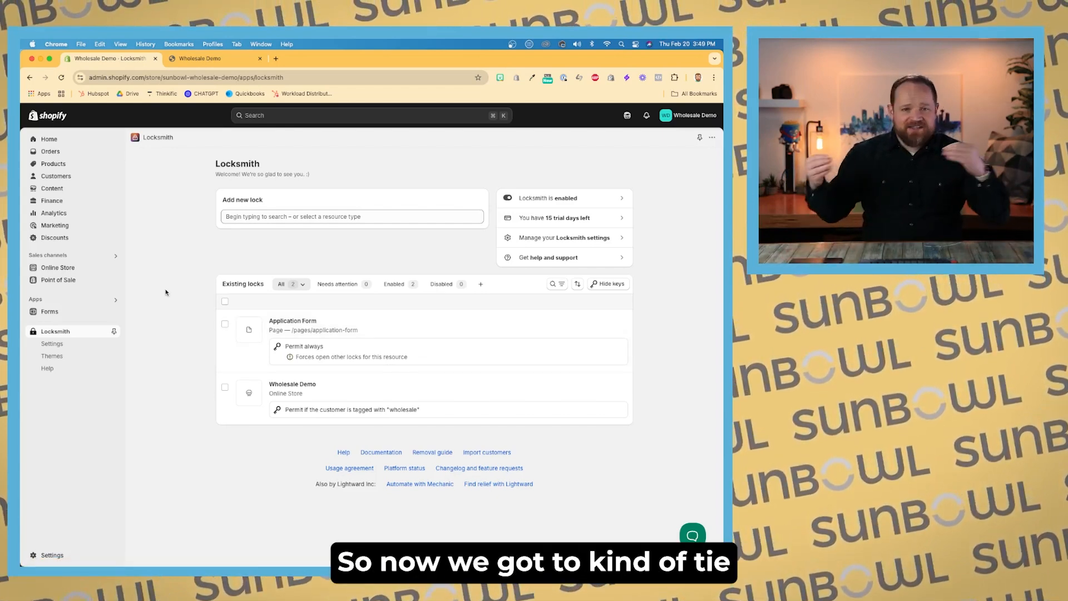
Step: Try to link the home page banner's first button to the Application Form page, then leave the theme editor discarding changes
left_click(96, 267)
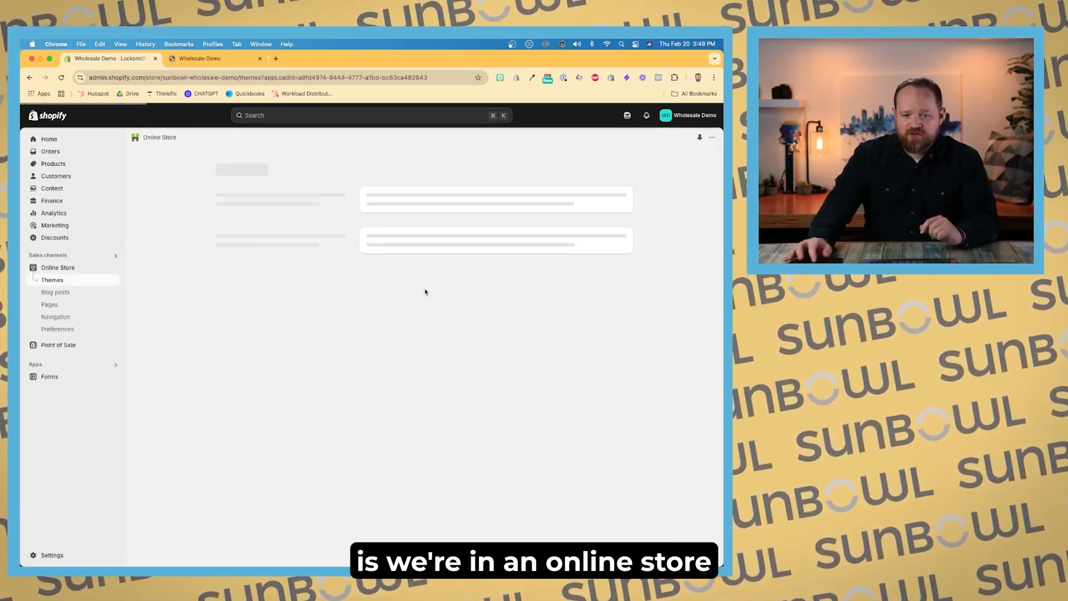
left_click(605, 360)
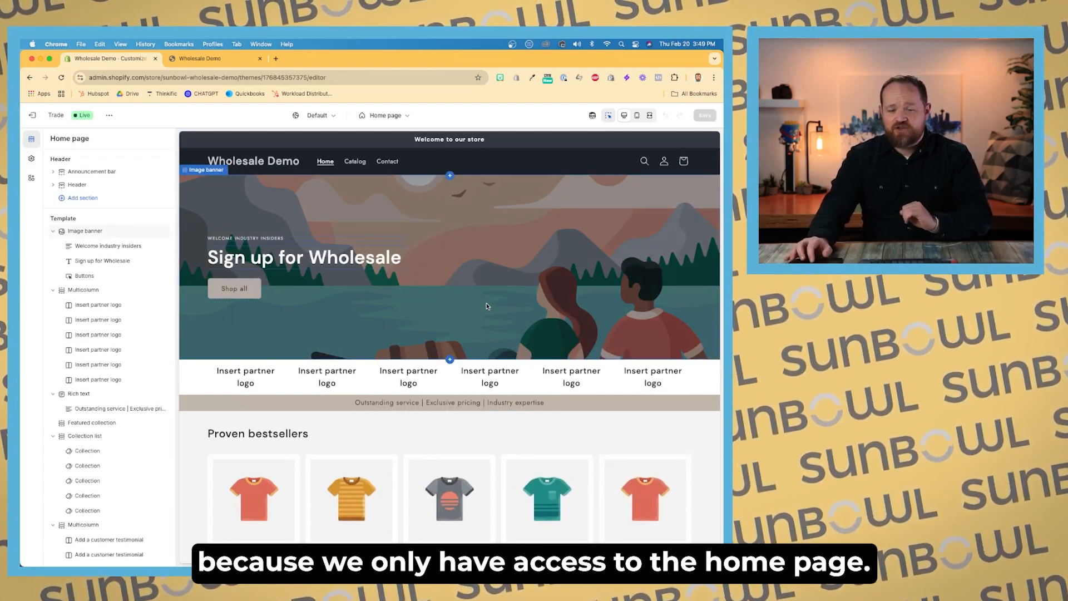
left_click(231, 292)
left_click(102, 222)
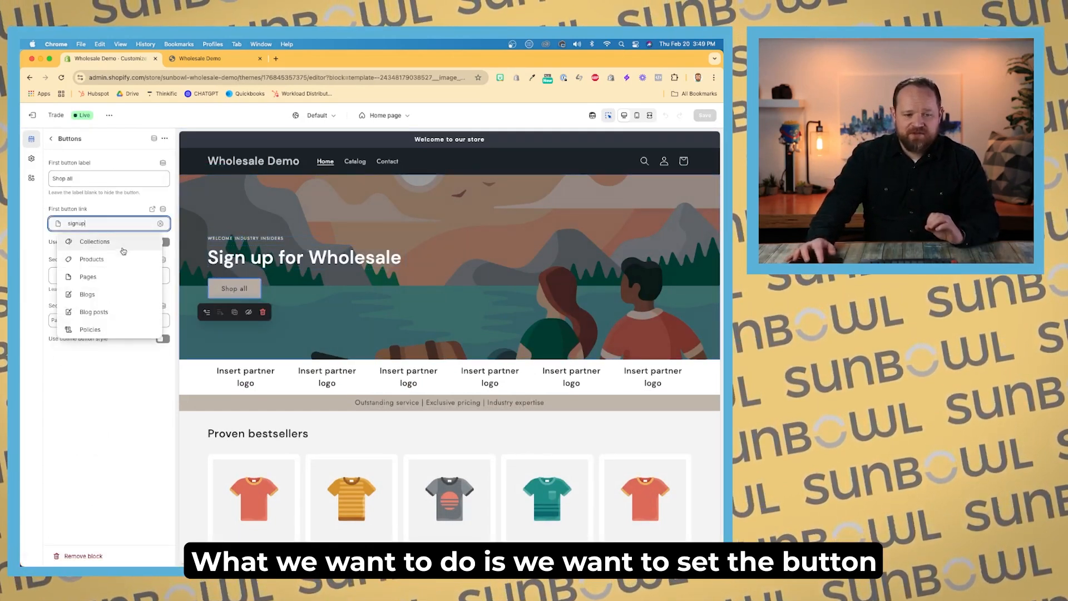
left_click(111, 270)
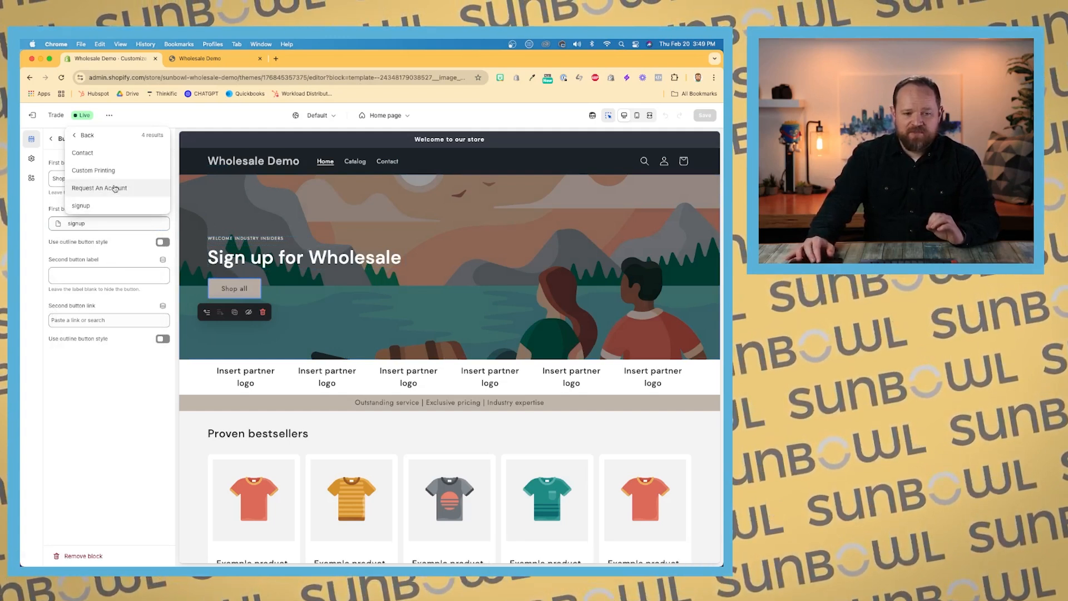
left_click(101, 226)
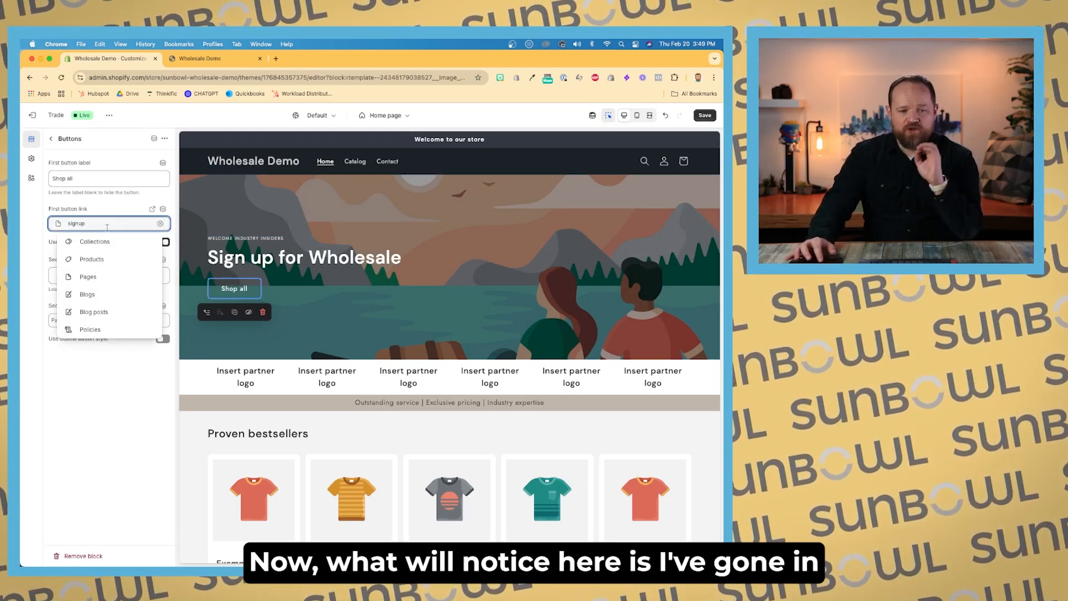
left_click(95, 277)
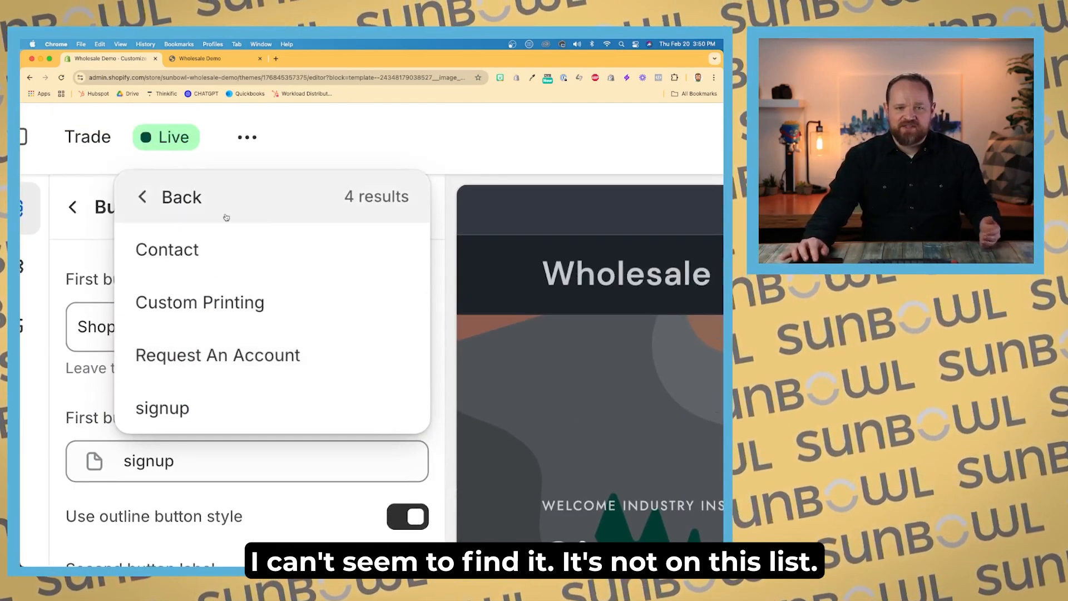
scroll(250, 217, "down", 5)
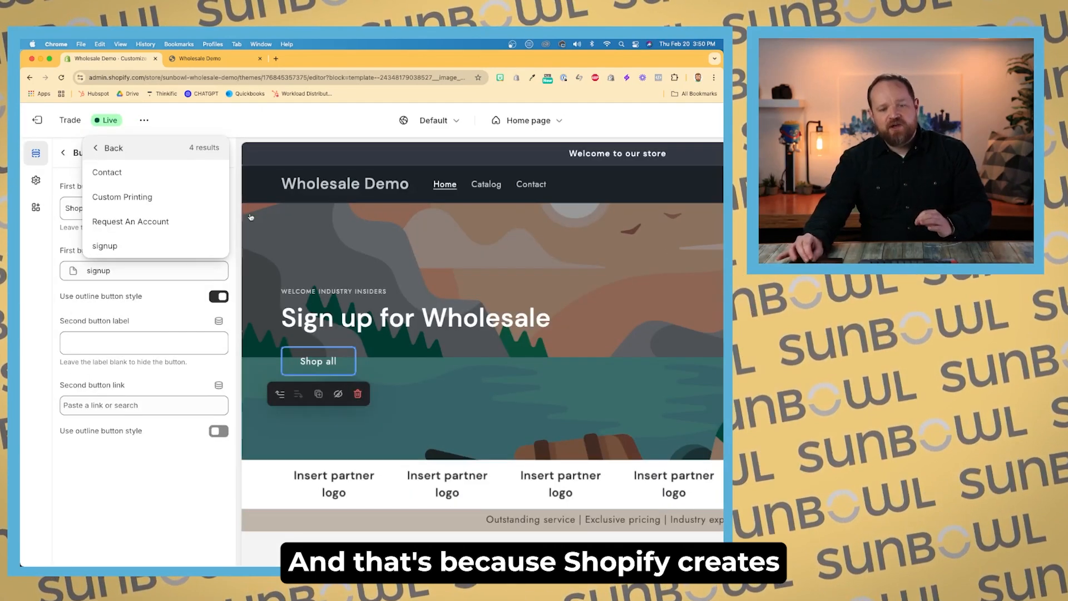
left_click(38, 120)
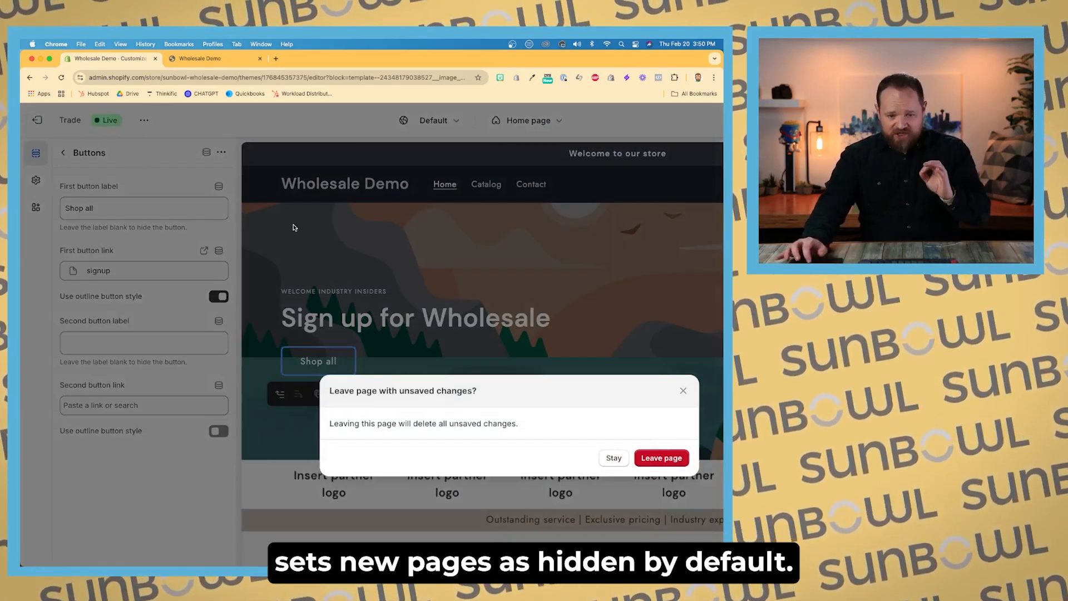
left_click(671, 460)
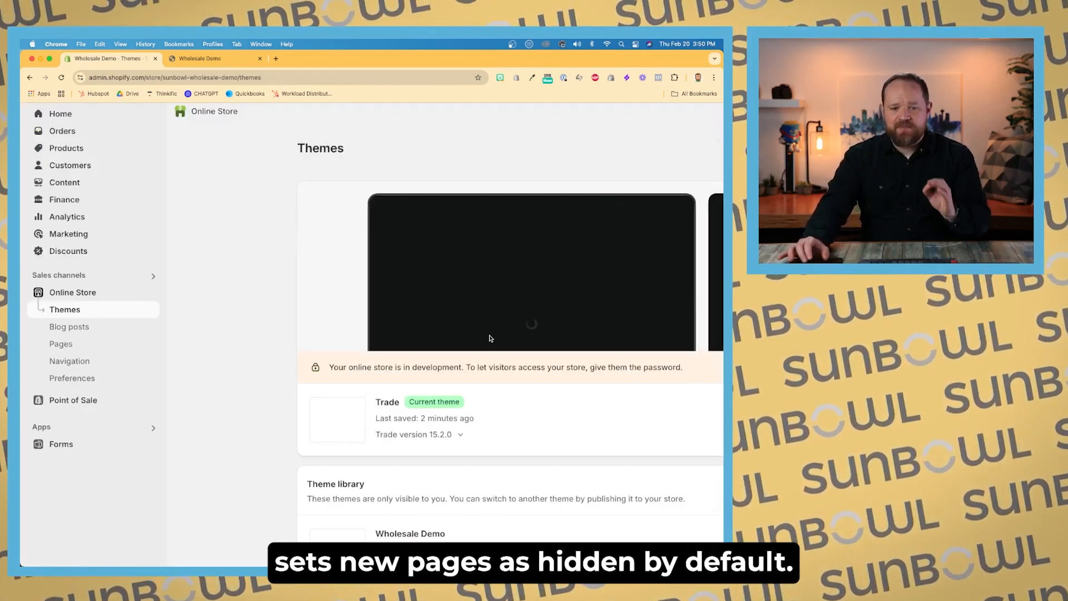
Step: Set the Application Form page's visibility to Visible and save the page
left_click(53, 322)
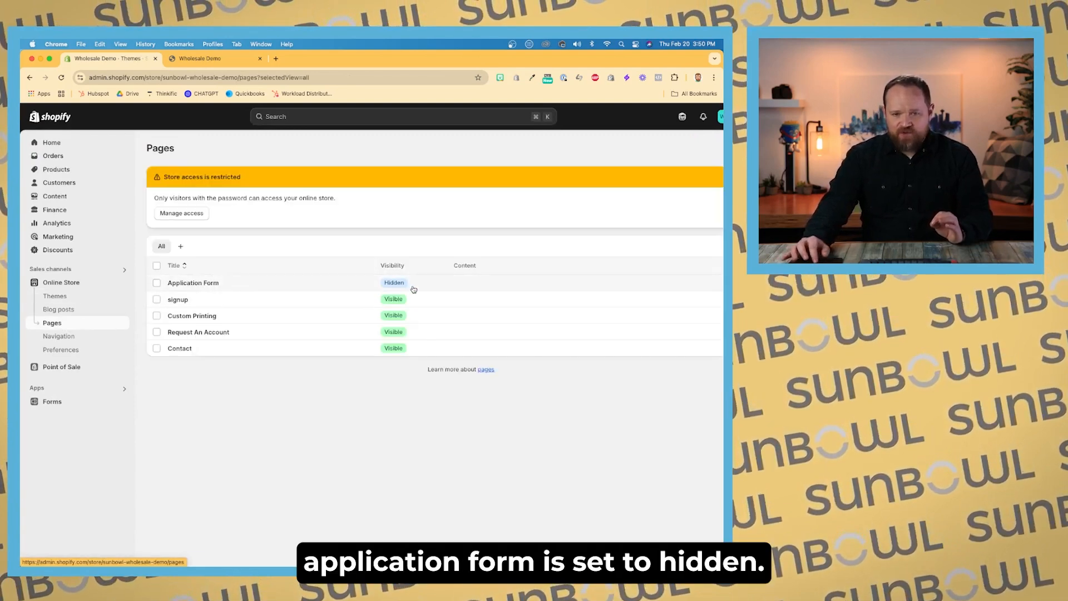
left_click(413, 288)
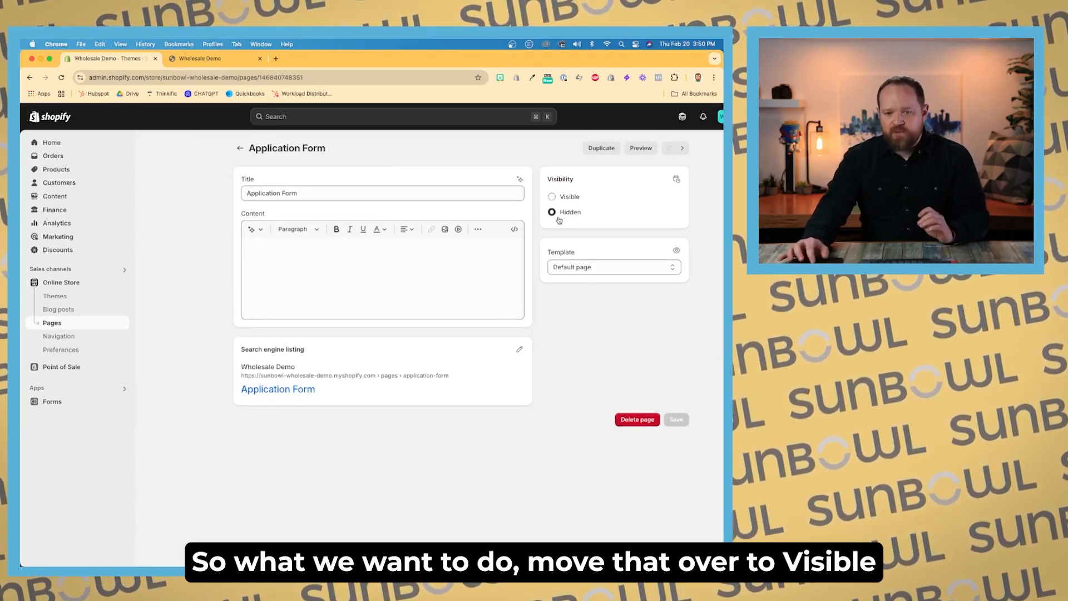
left_click(552, 196)
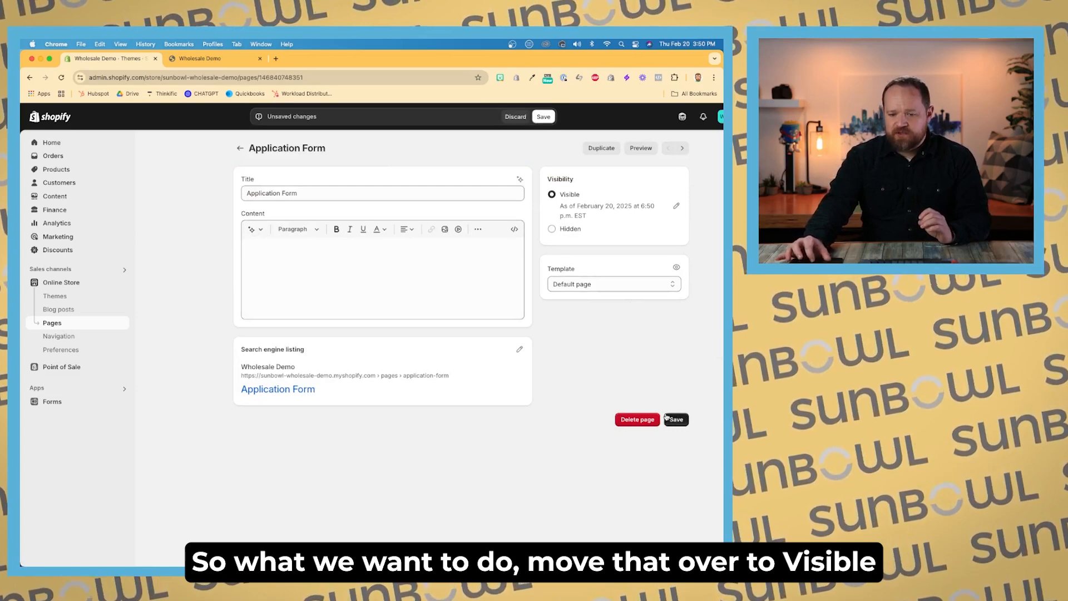
left_click(667, 417)
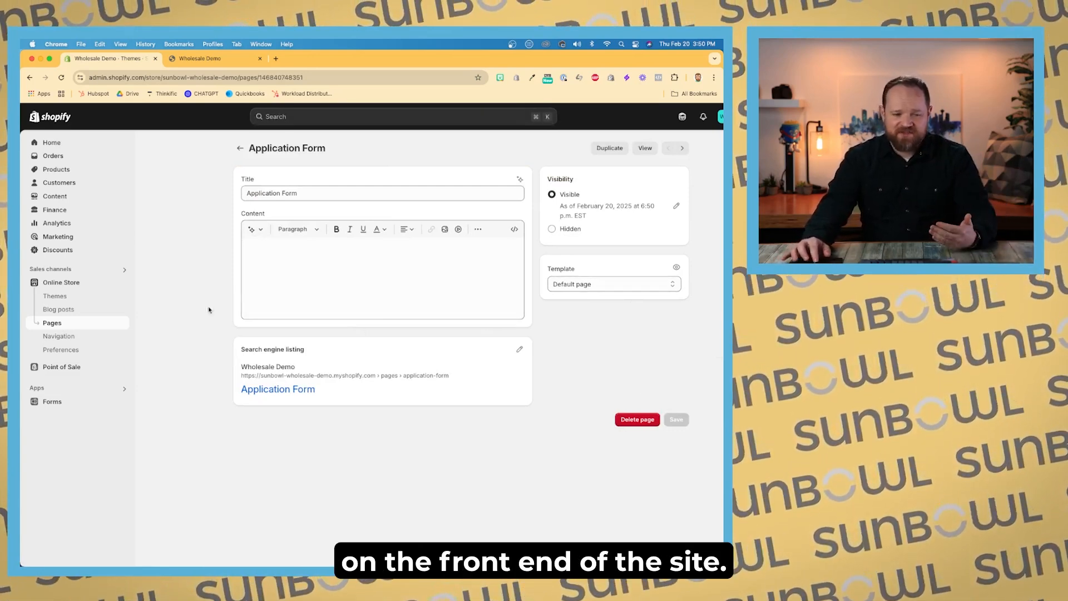
Step: Link the home page banner's first button to the Application Form page in the theme editor, save, and exit
left_click(79, 302)
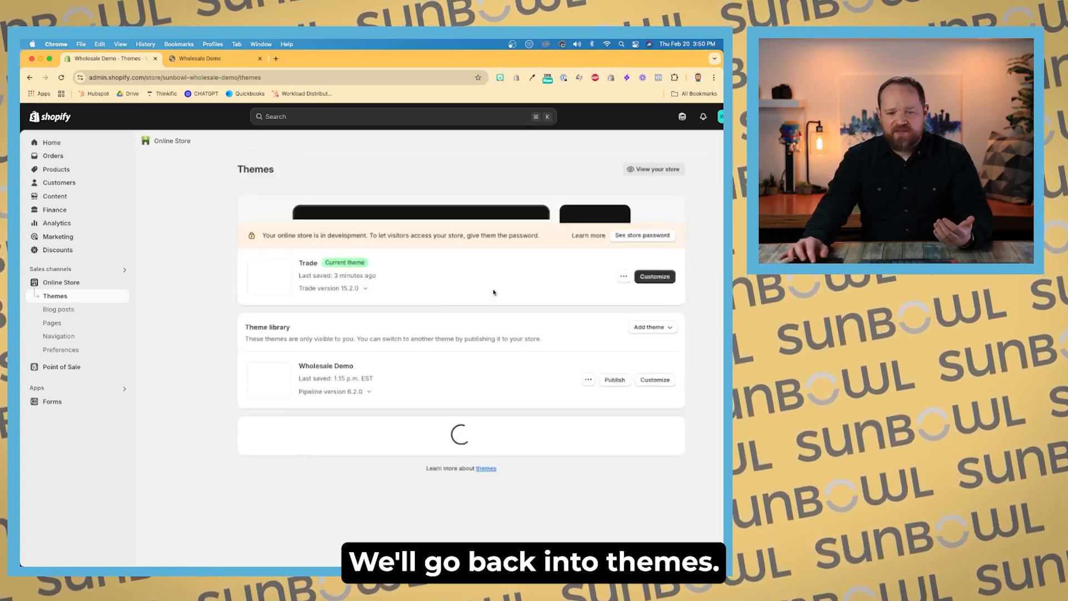
left_click(650, 386)
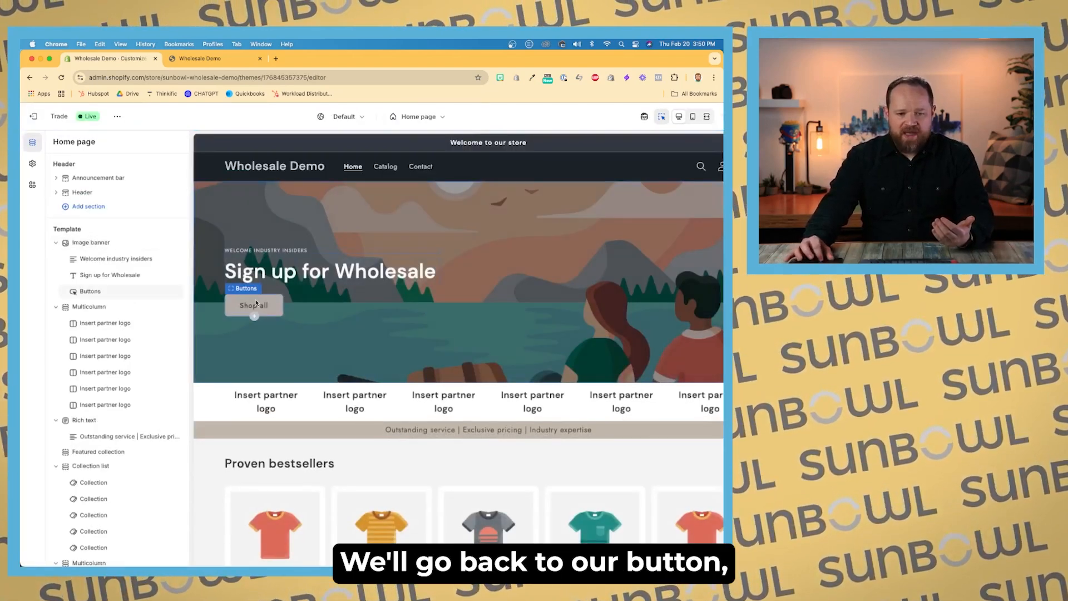
left_click(256, 302)
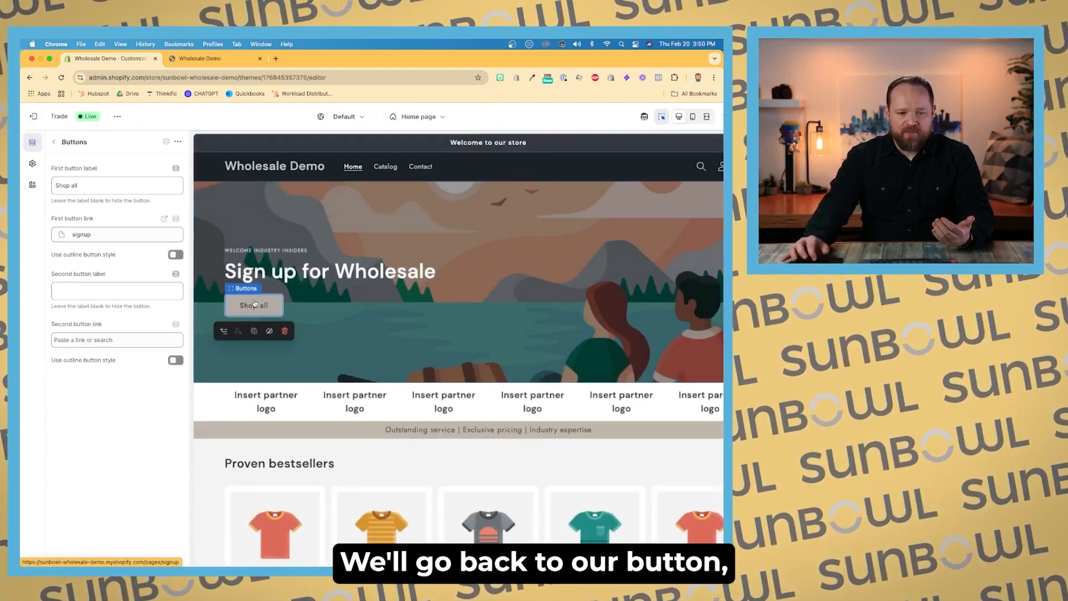
left_click(111, 234)
left_click(104, 287)
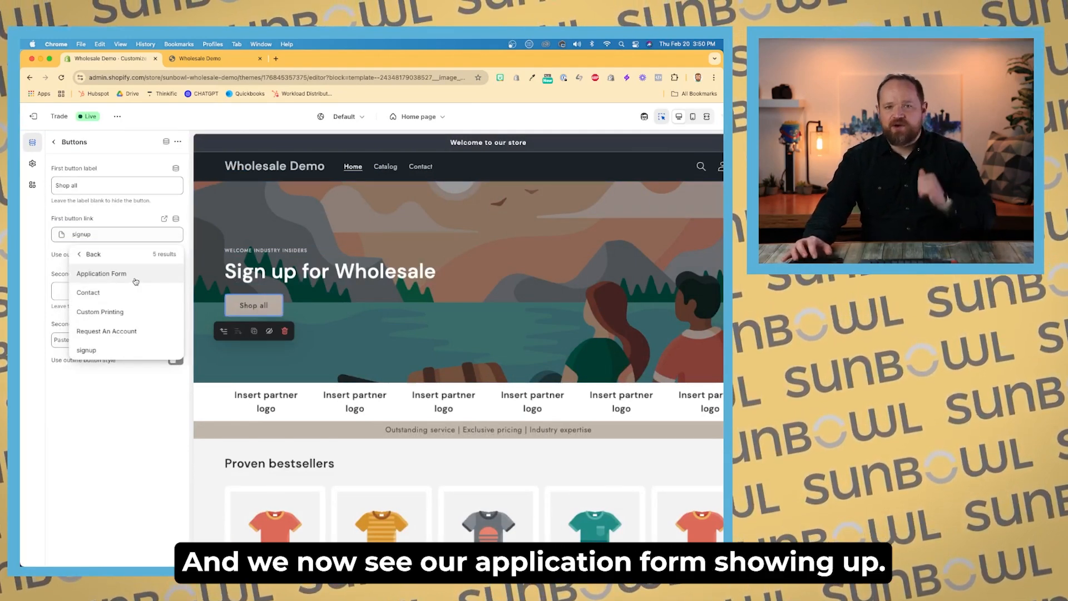
left_click(135, 281)
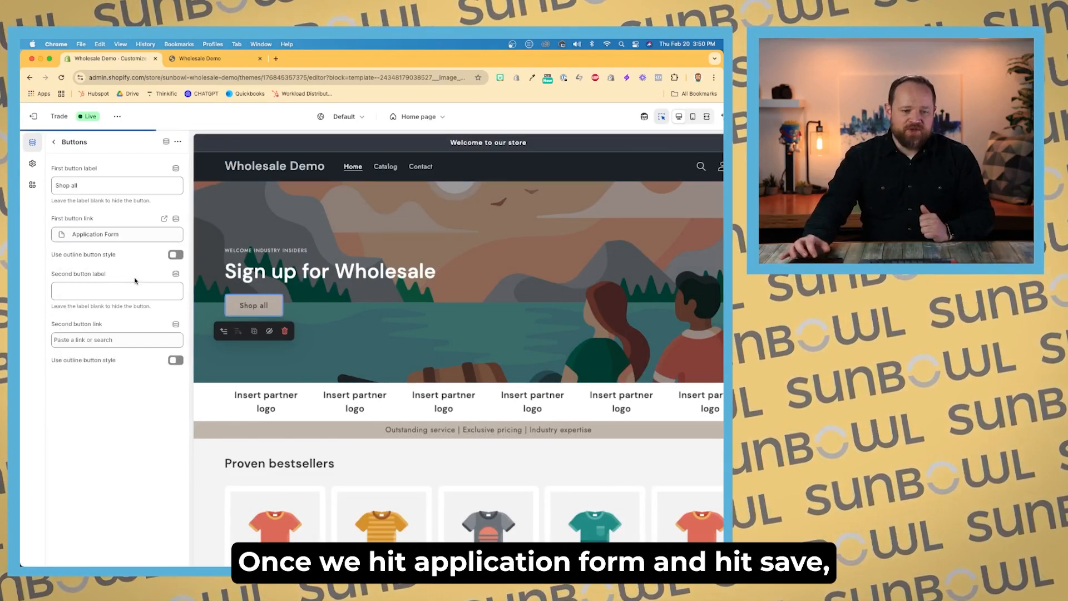
scroll(447, 244, "down", 1)
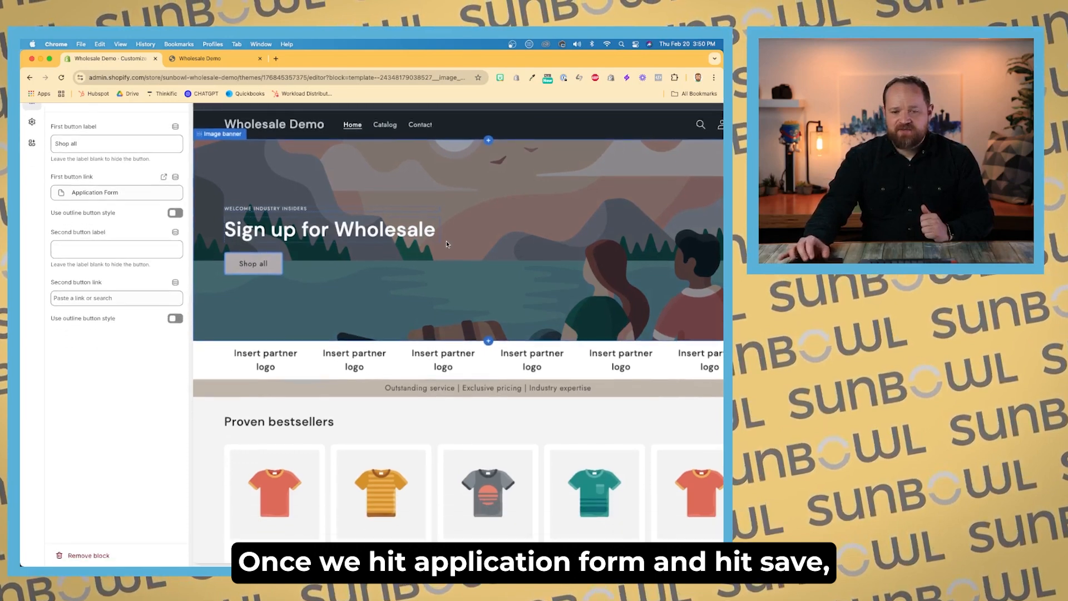
scroll(446, 244, "down", 1)
left_click(704, 116)
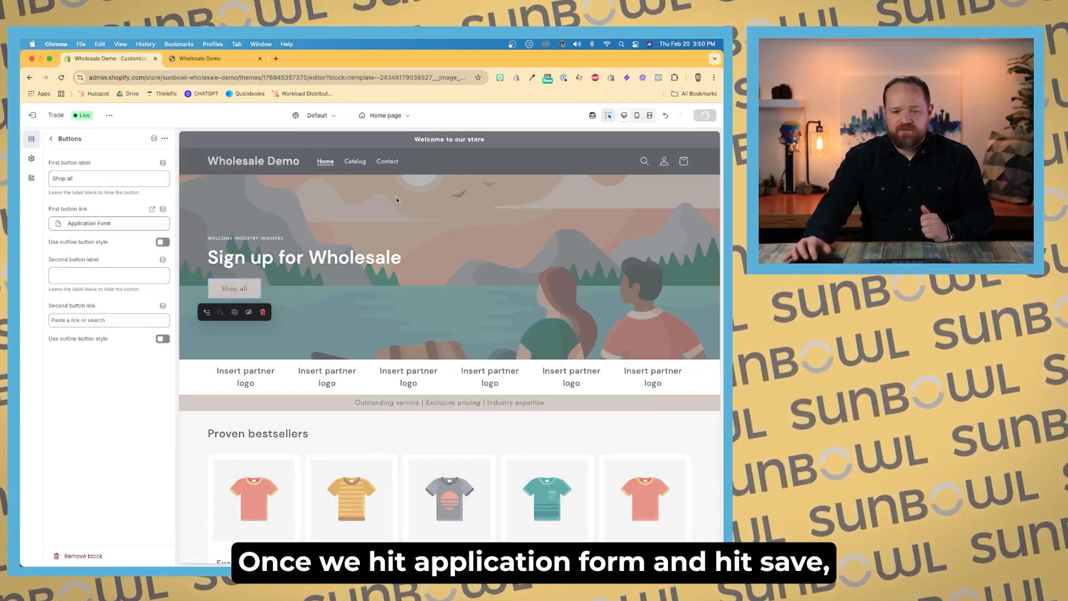
left_click(41, 116)
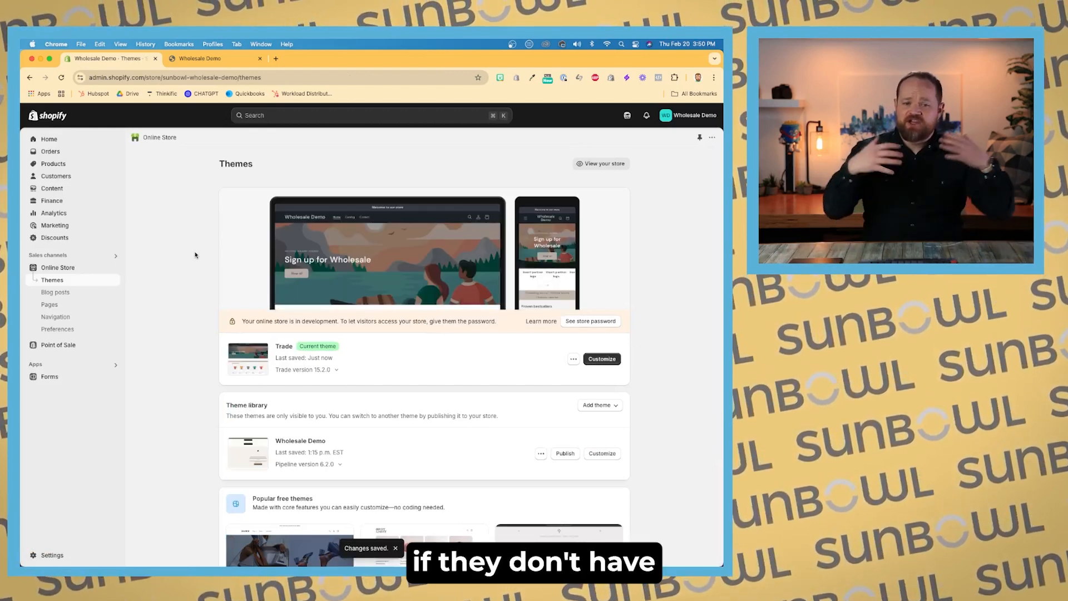
Step: Check the storefront: open the home page and follow the banner button to the Application Form page
left_click(230, 62)
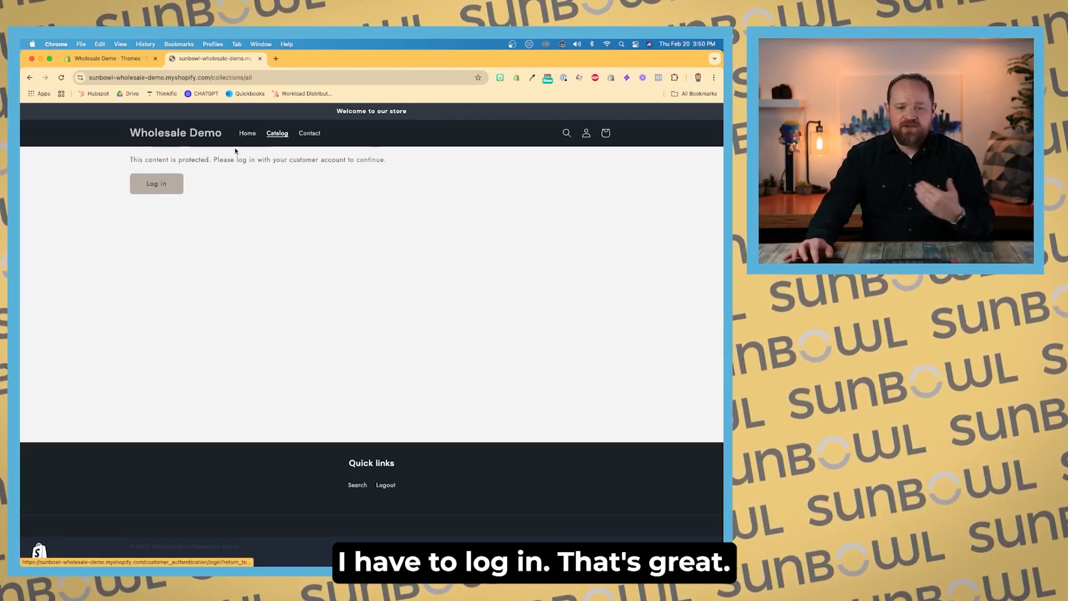
left_click(248, 133)
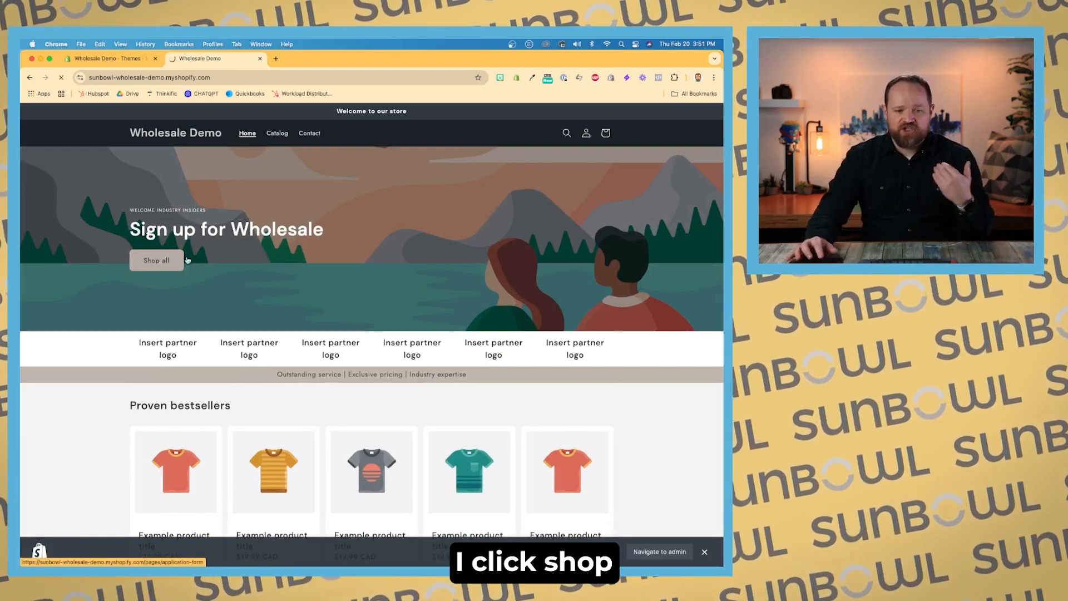
left_click(156, 260)
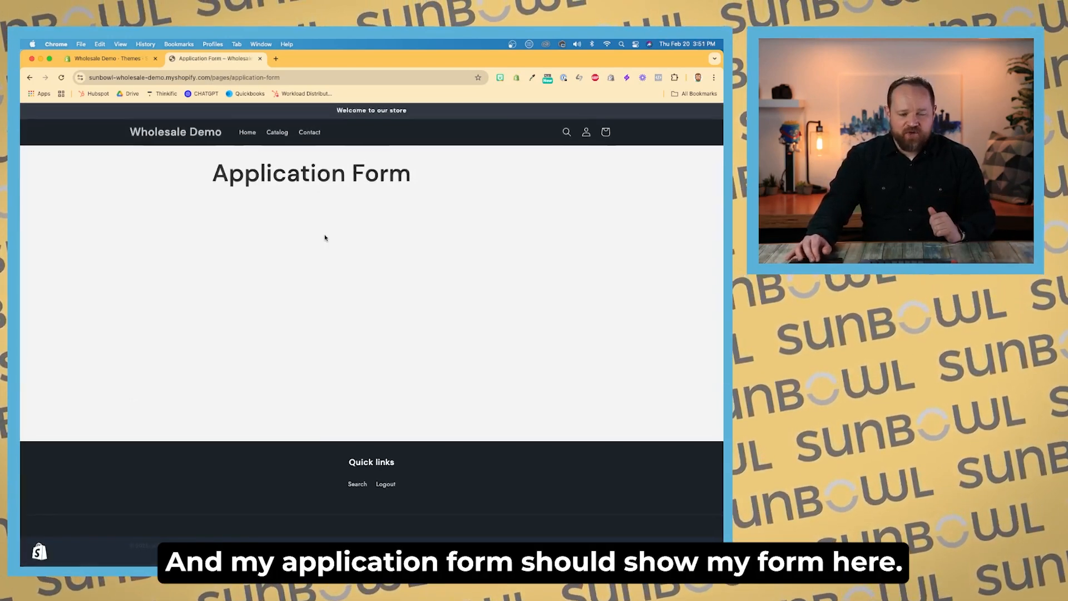
Step: Assign the application-form template to the Application Form page and save the page
left_click(111, 58)
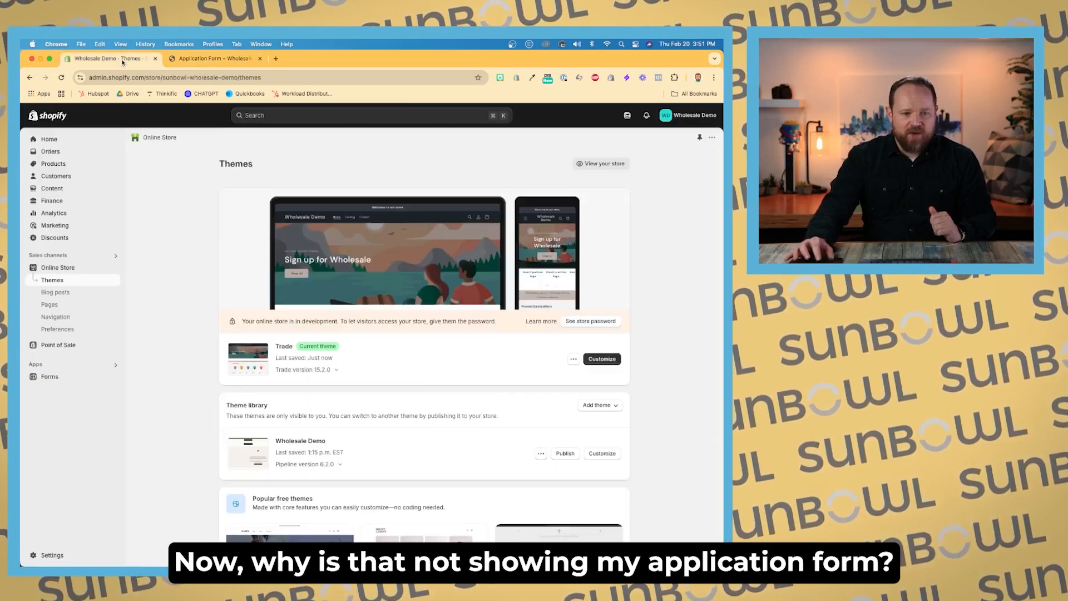
left_click(227, 64)
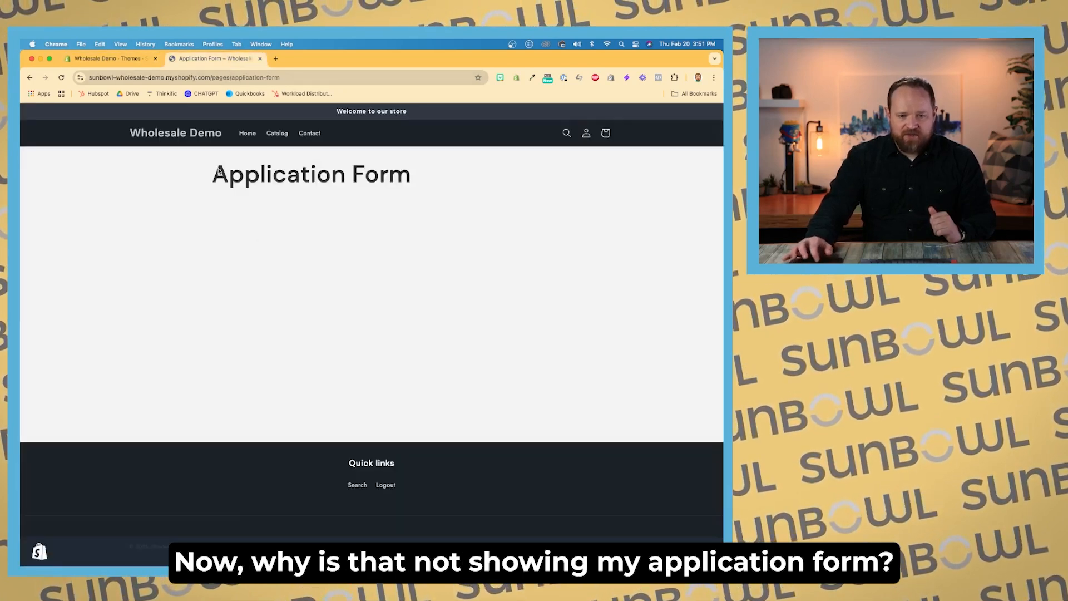
left_click(131, 59)
left_click(601, 358)
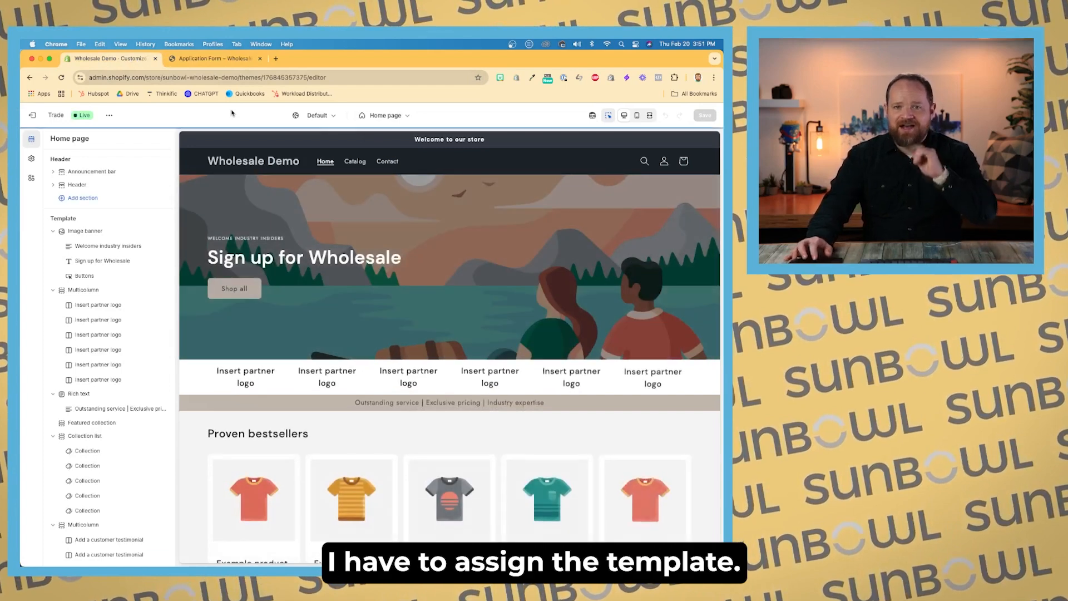
left_click(32, 115)
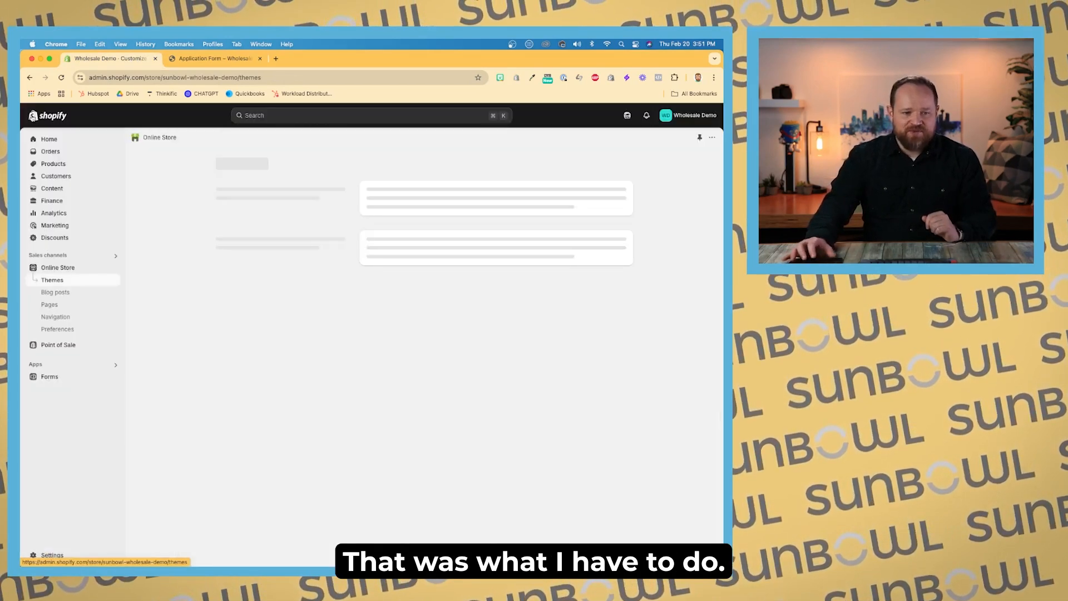
left_click(49, 304)
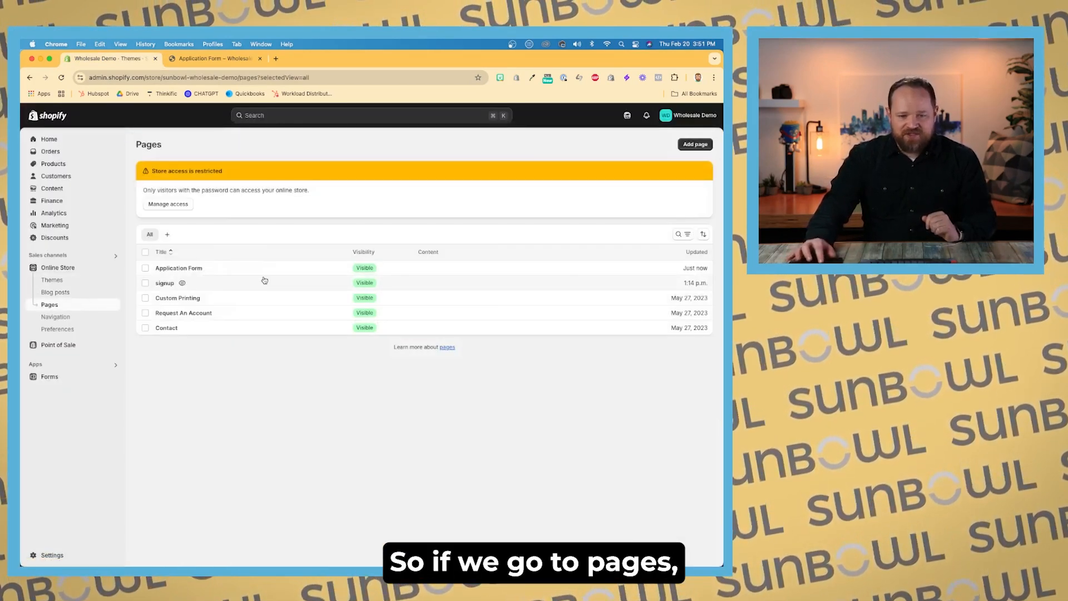
left_click(258, 273)
left_click(555, 270)
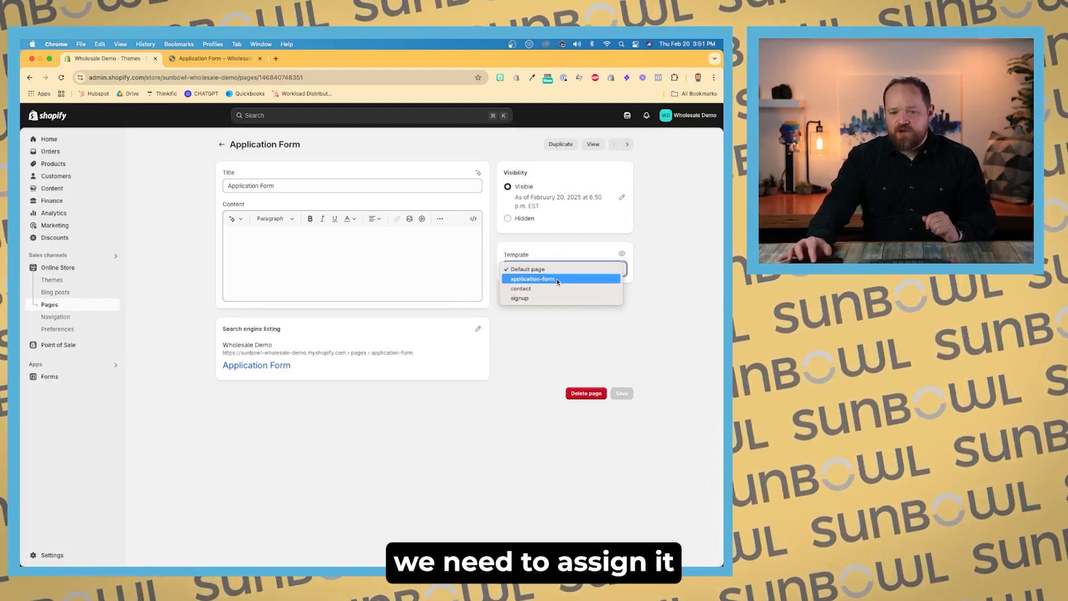
left_click(557, 281)
left_click(622, 394)
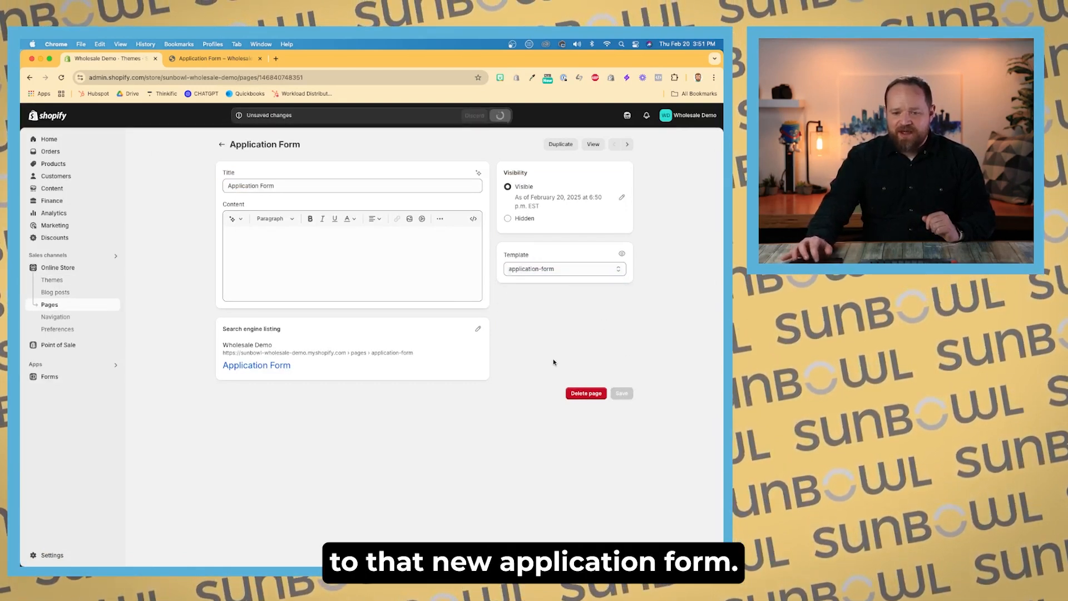
Step: Reload the storefront's Application Form page until the sign-up form shows
left_click(222, 58)
key("super+r")
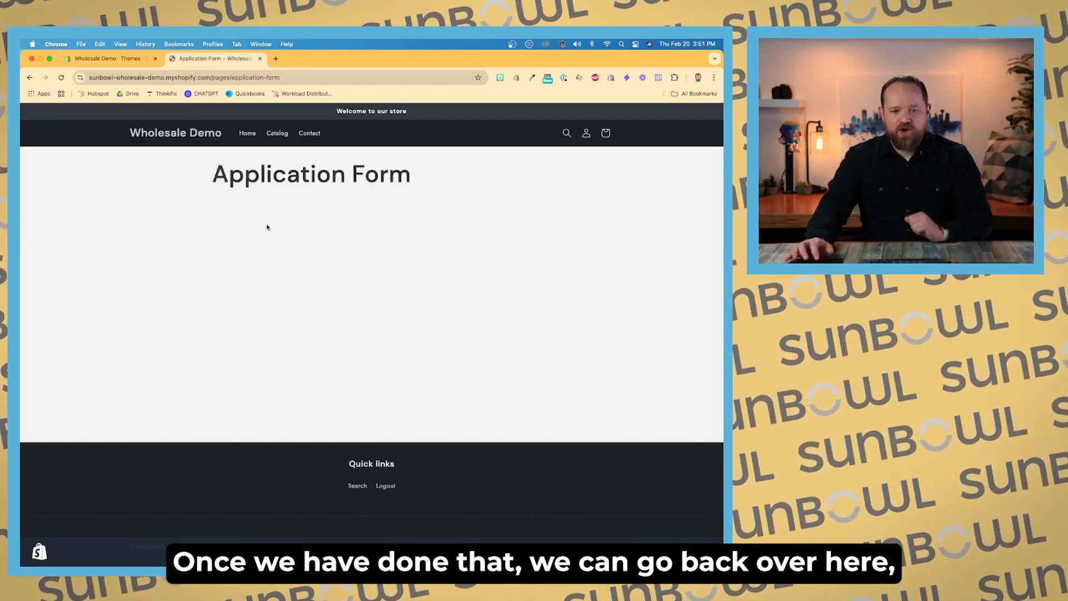
key("super+r")
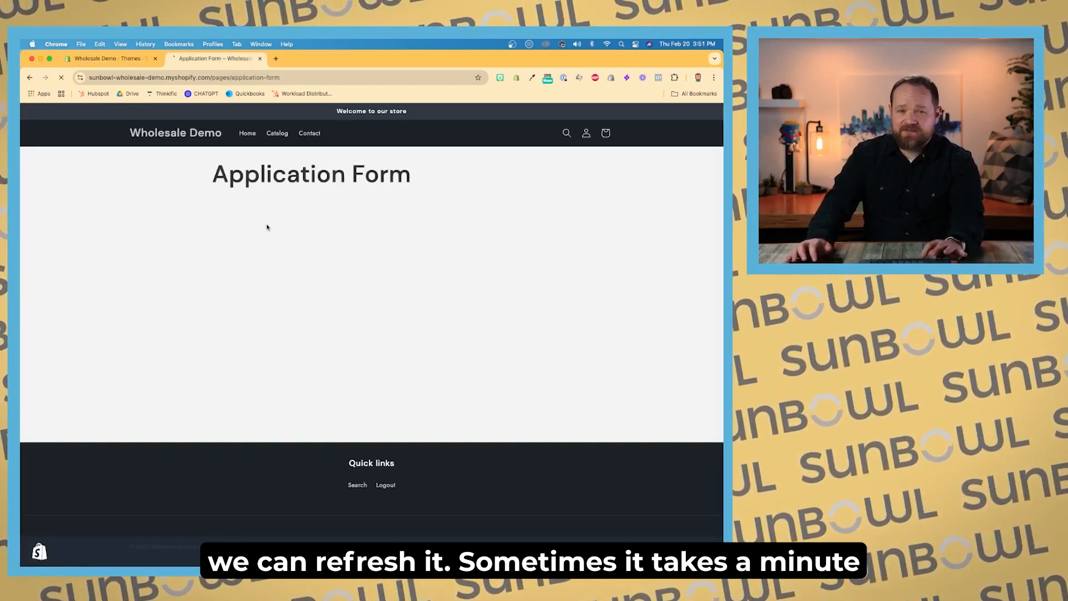
key("super+r")
key("super+r")
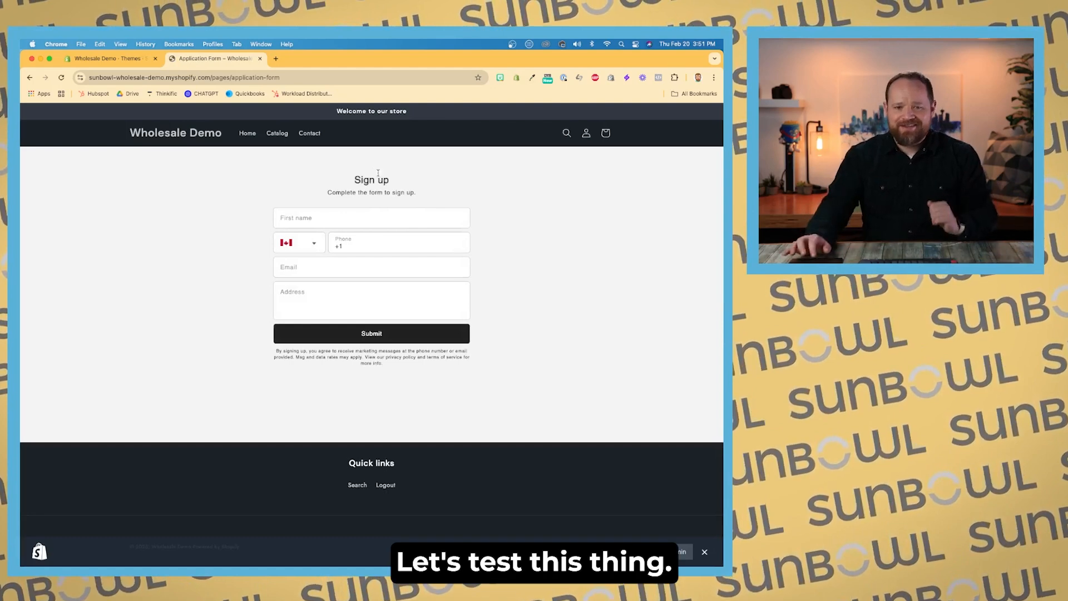
Step: Open a temporary e-mail service in a new tab by searching for temp mail
left_click(274, 61)
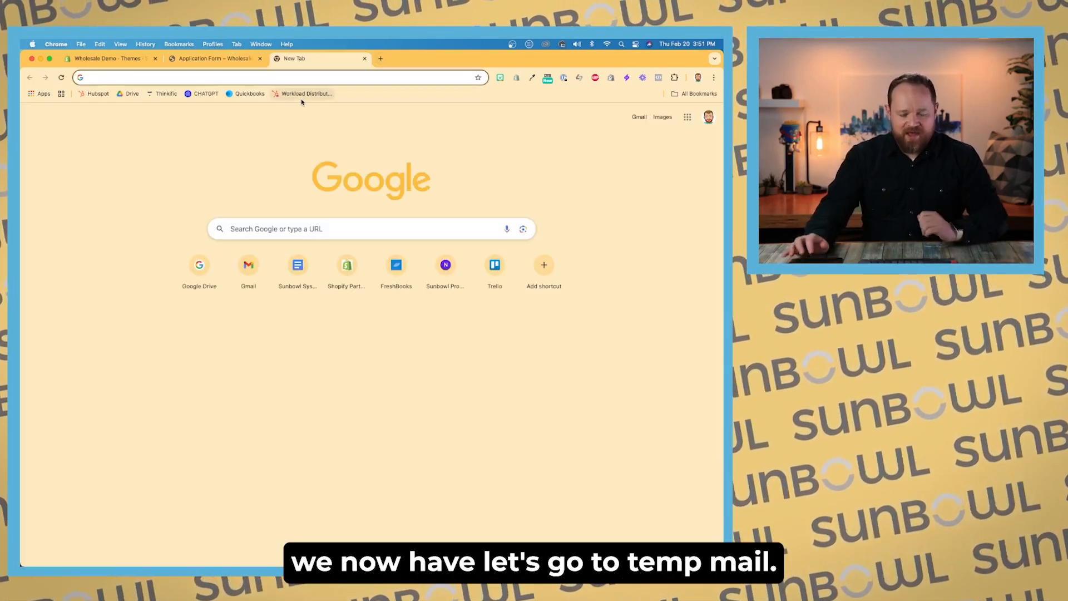
type("temp mail")
key("Return")
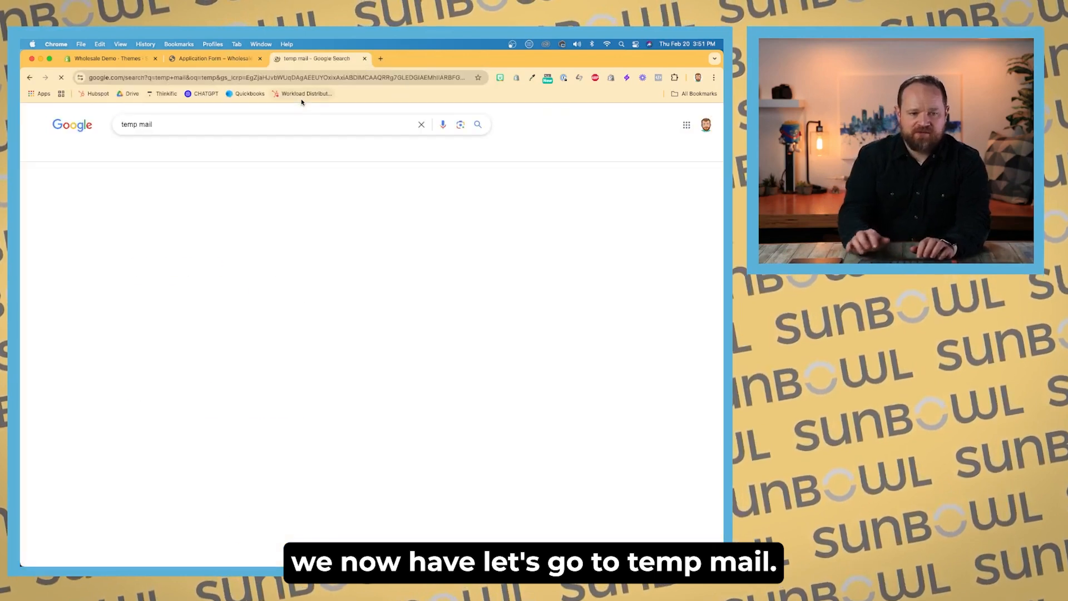
left_click(241, 176)
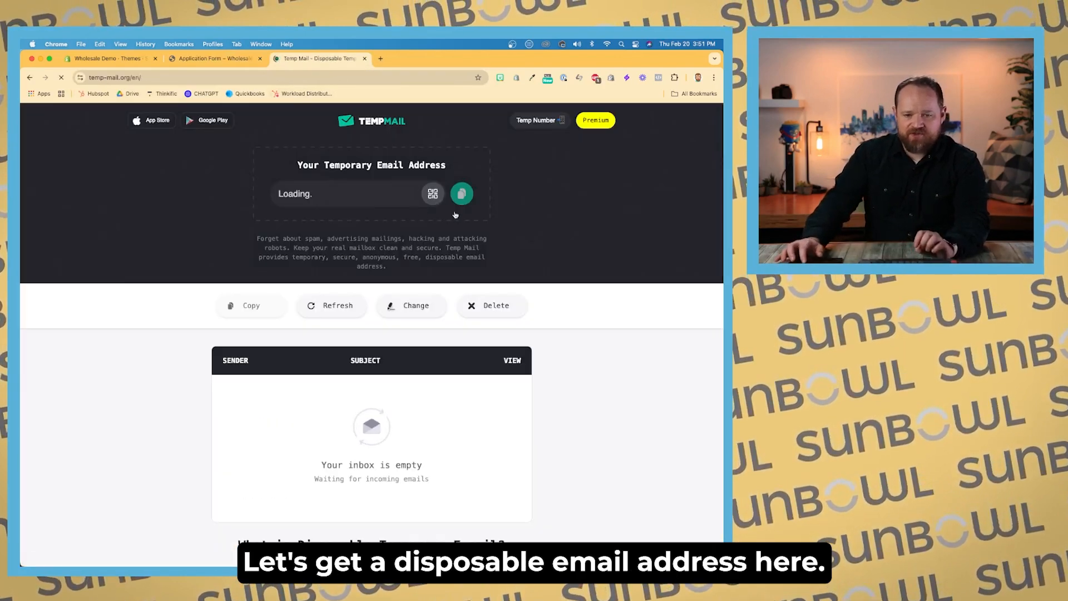
Step: Fill in the application form's first name field with a sample customer name
left_click(214, 58)
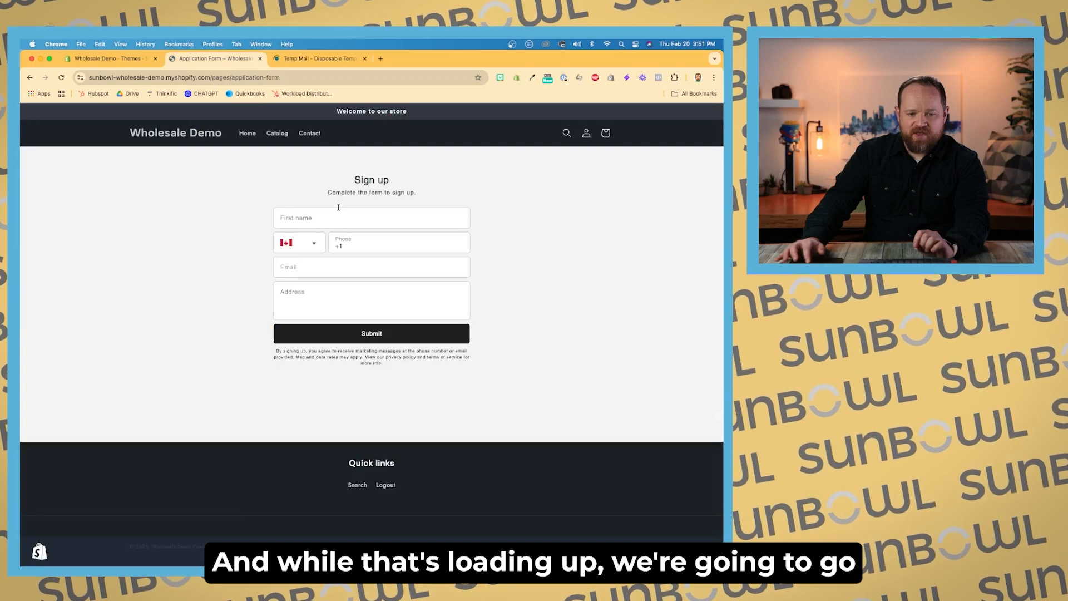
left_click(338, 212)
type("John S")
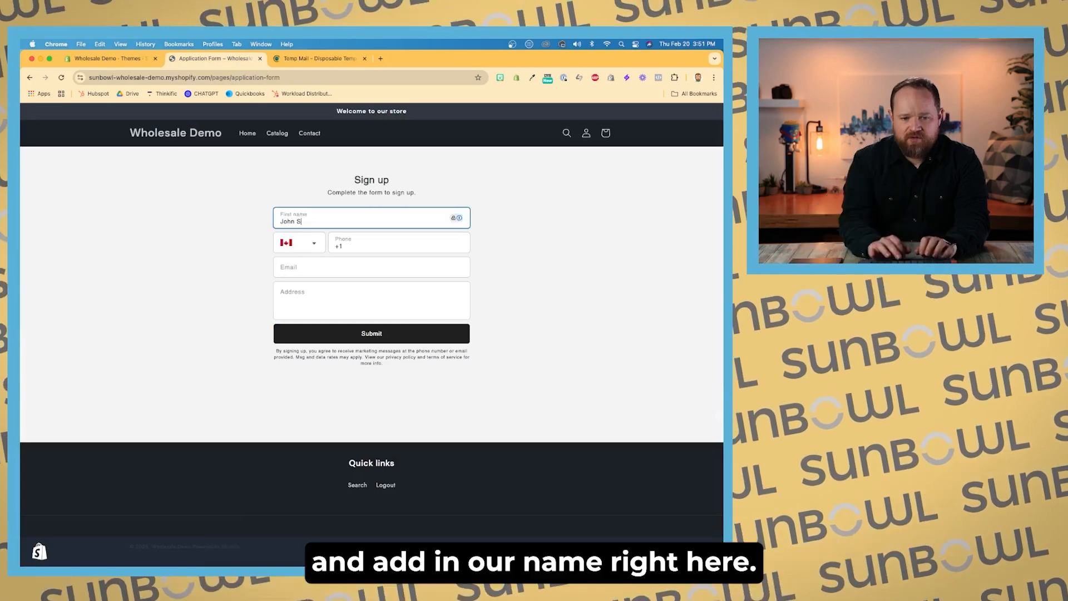
type("mithy")
left_click(489, 243)
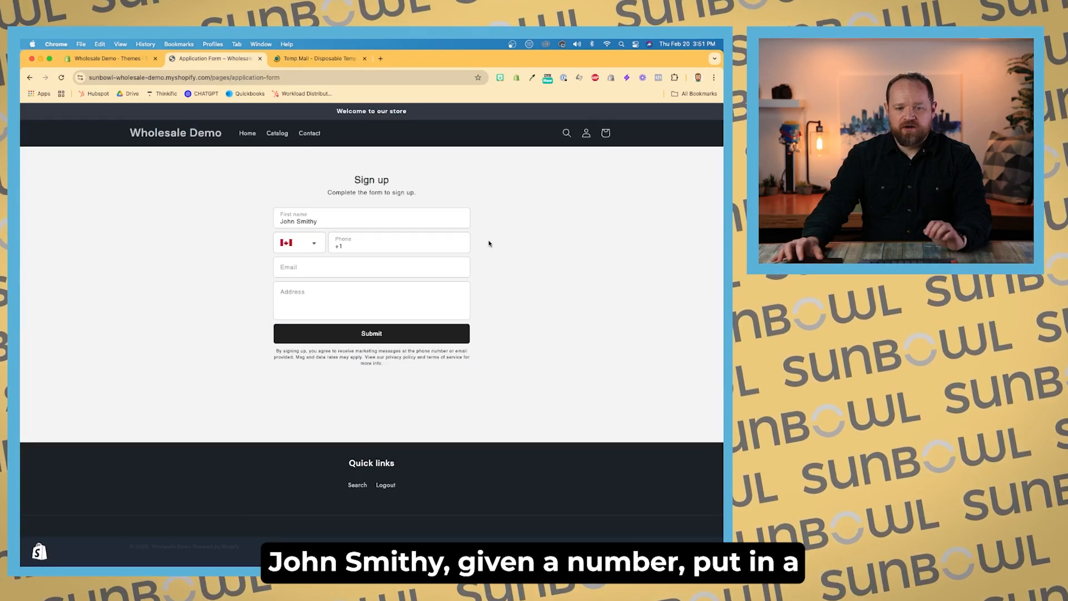
Step: Enter a test phone number in the application form's phone field
left_click(442, 244)
key("BackSpace")
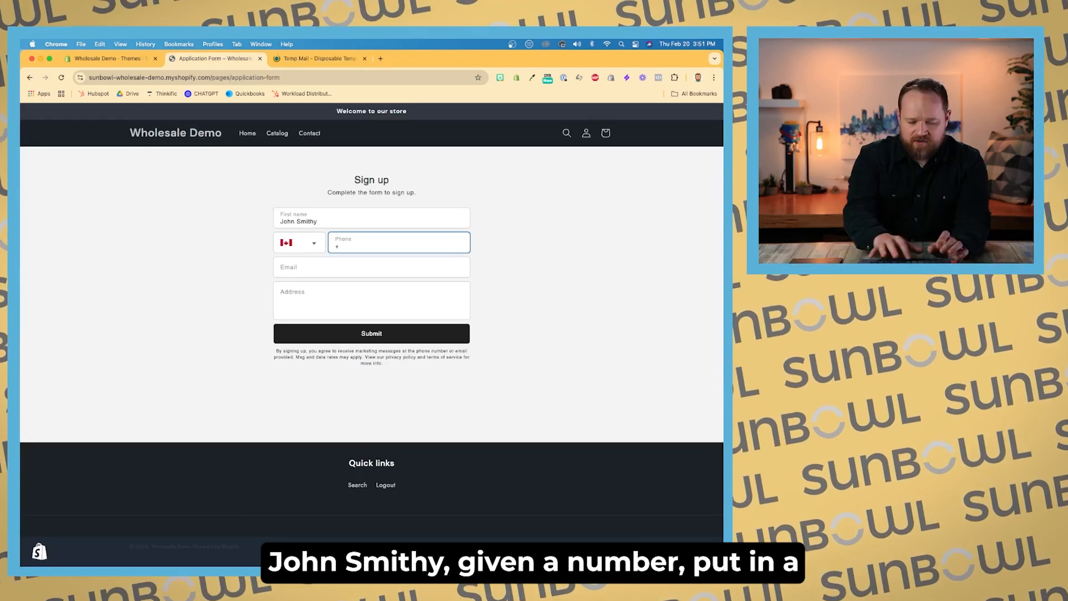
type("55")
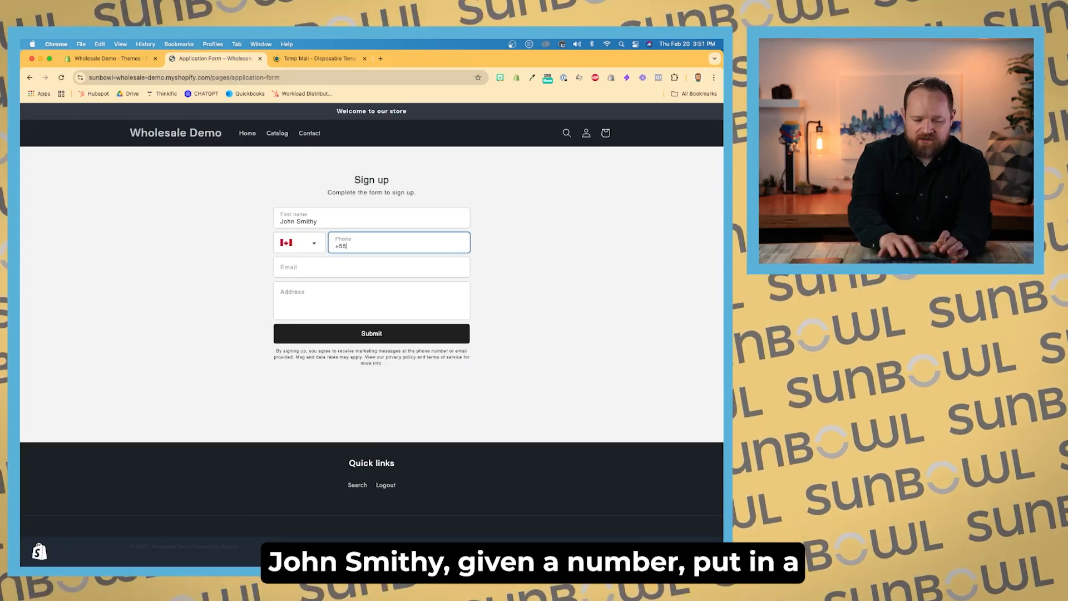
key("BackSpace")
key("BackSpace")
key("BackSpace")
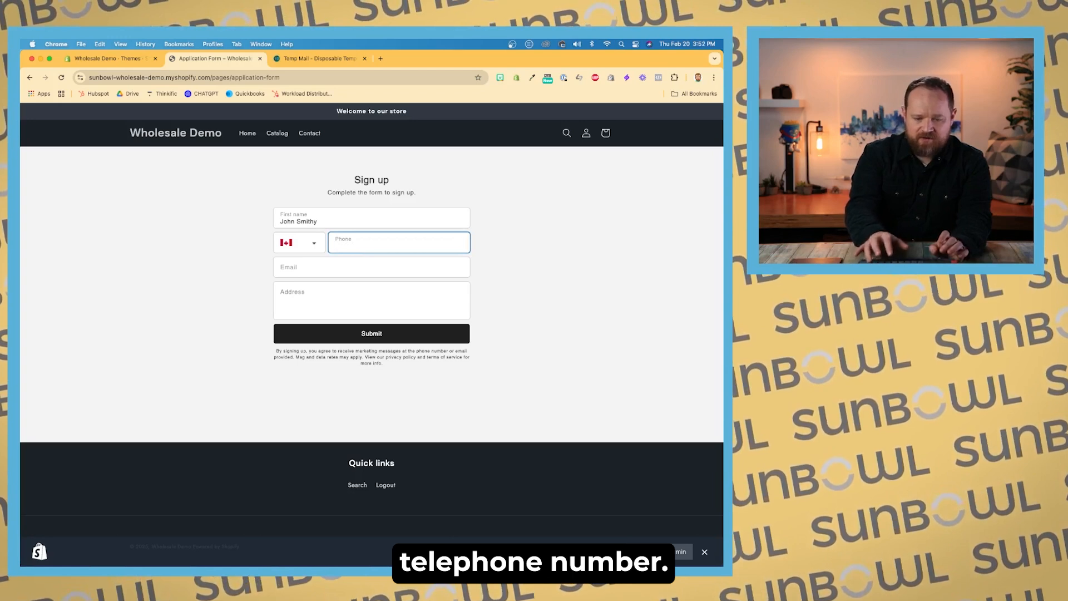
type("5555555")
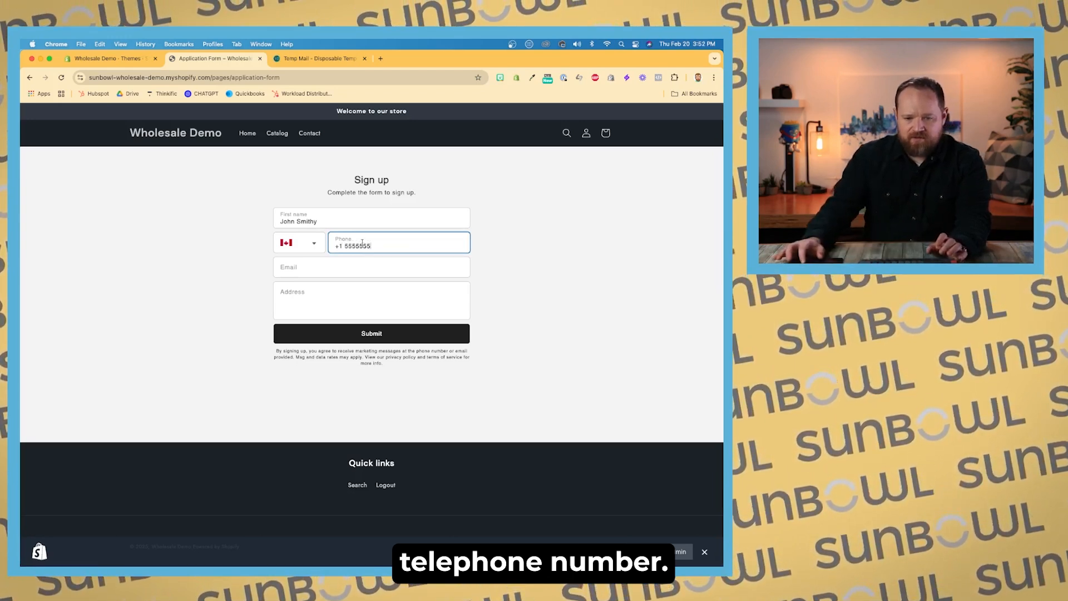
left_click(345, 246)
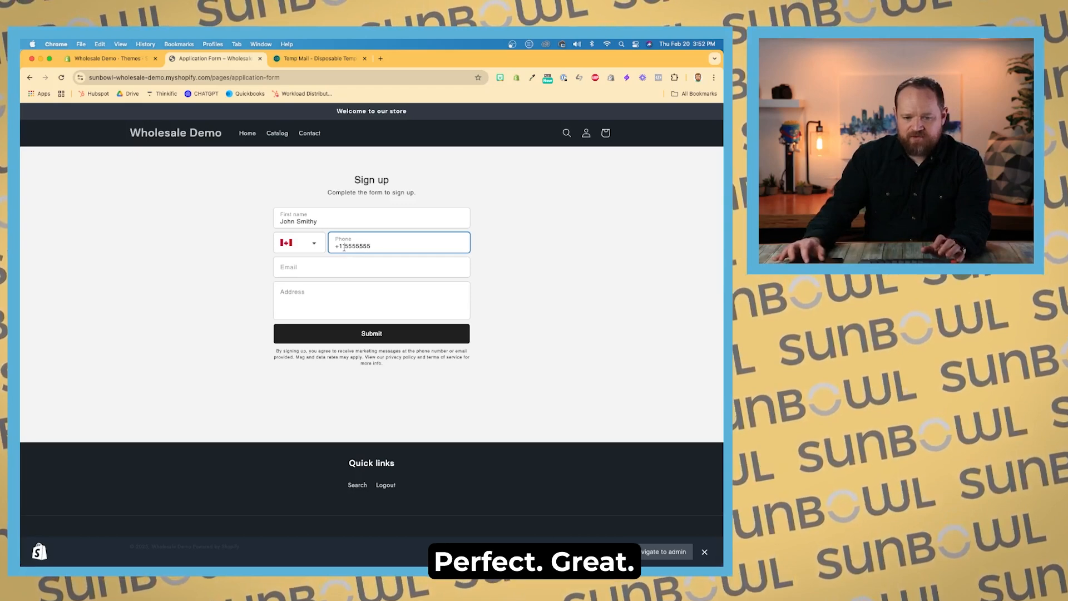
key("BackSpace")
Step: Copy the temporary e-mail address and paste it into the application form's email field
left_click(318, 269)
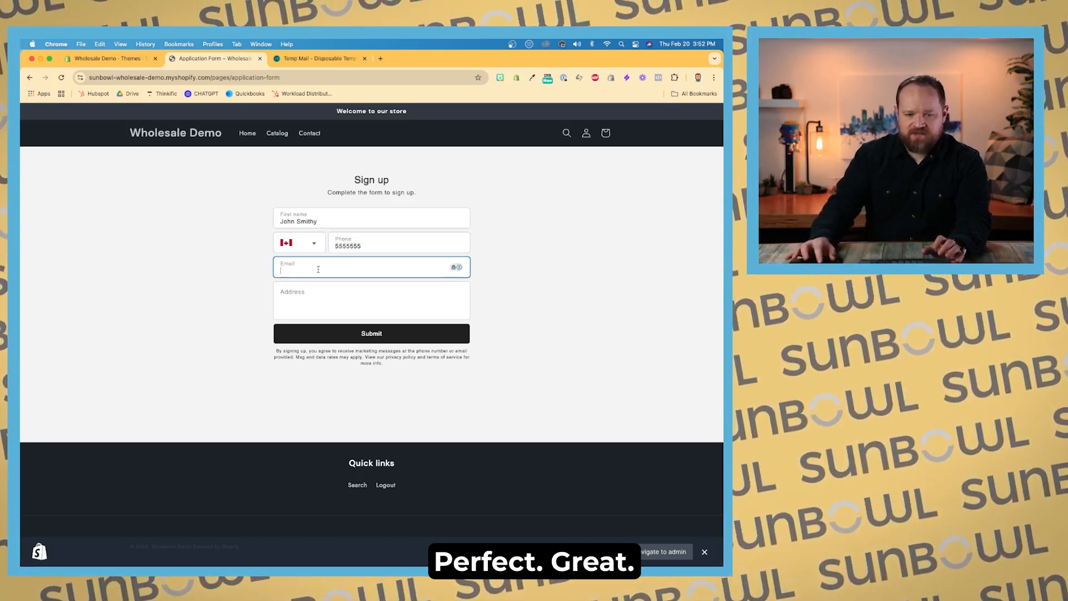
left_click(317, 58)
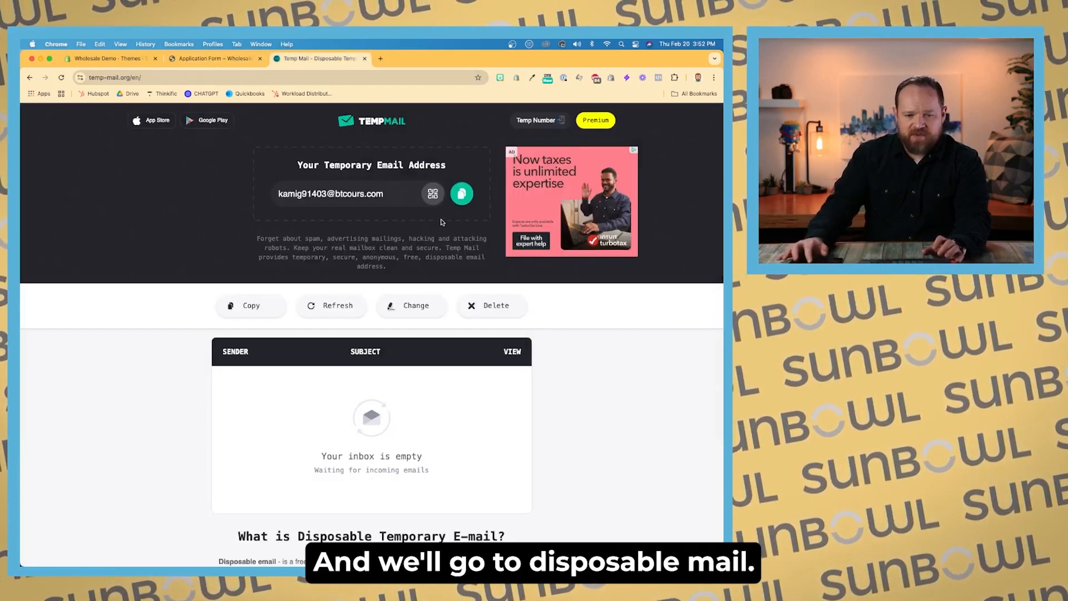
left_click(459, 195)
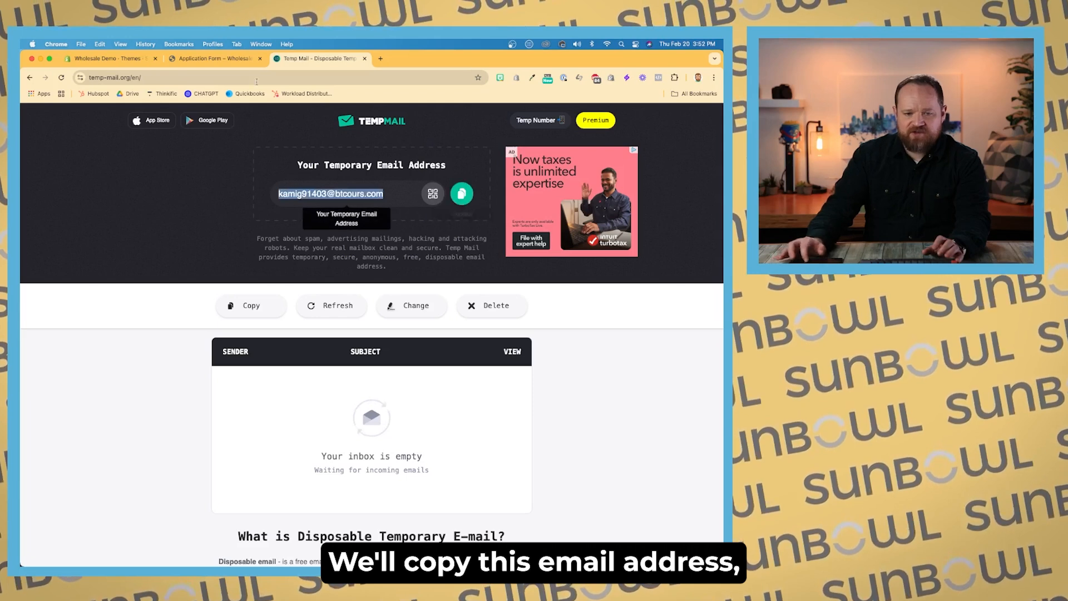
left_click(234, 60)
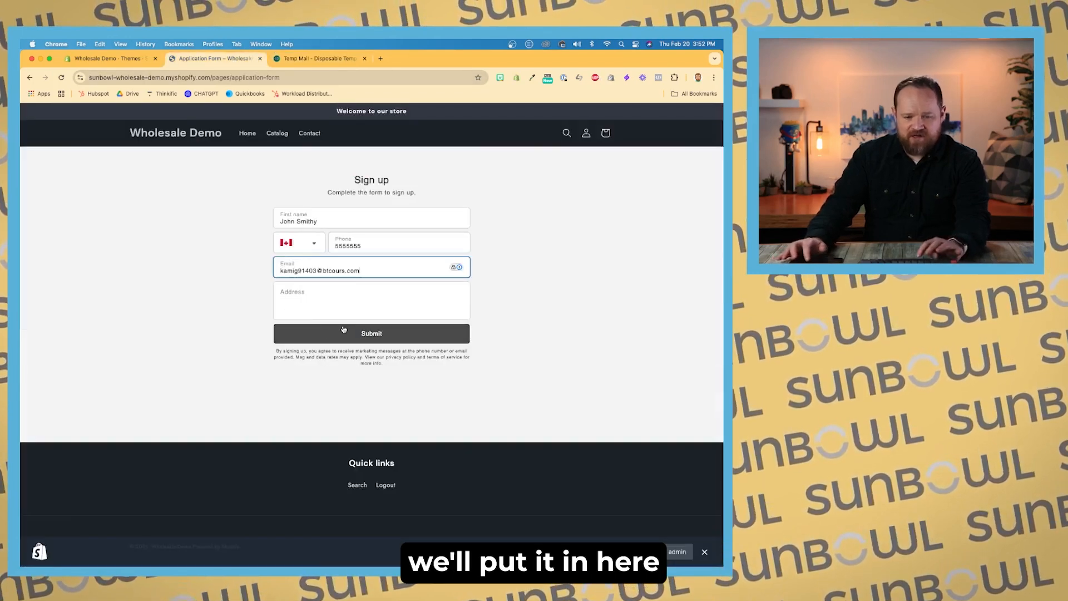
Step: Fill in a sample street address and submit the application form
left_click(317, 306)
type("Main")
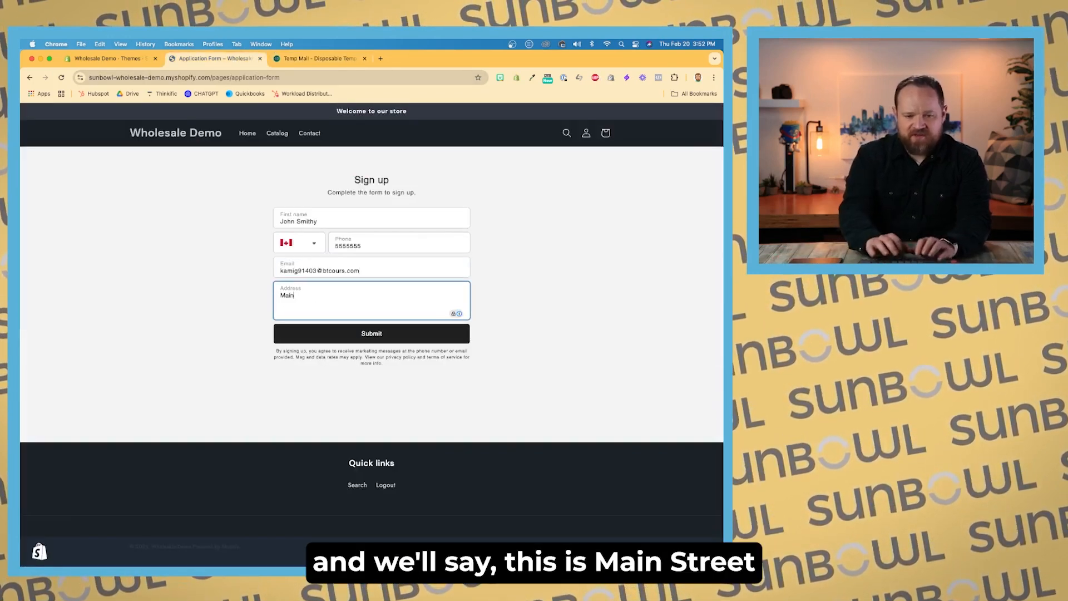
type(" Str")
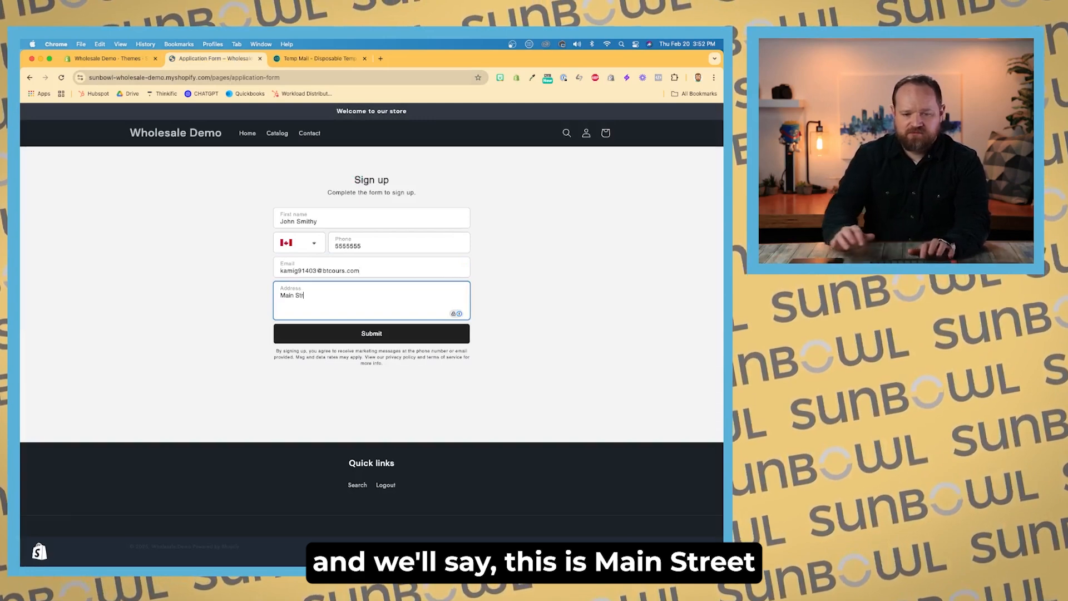
type("eet")
left_click(372, 337)
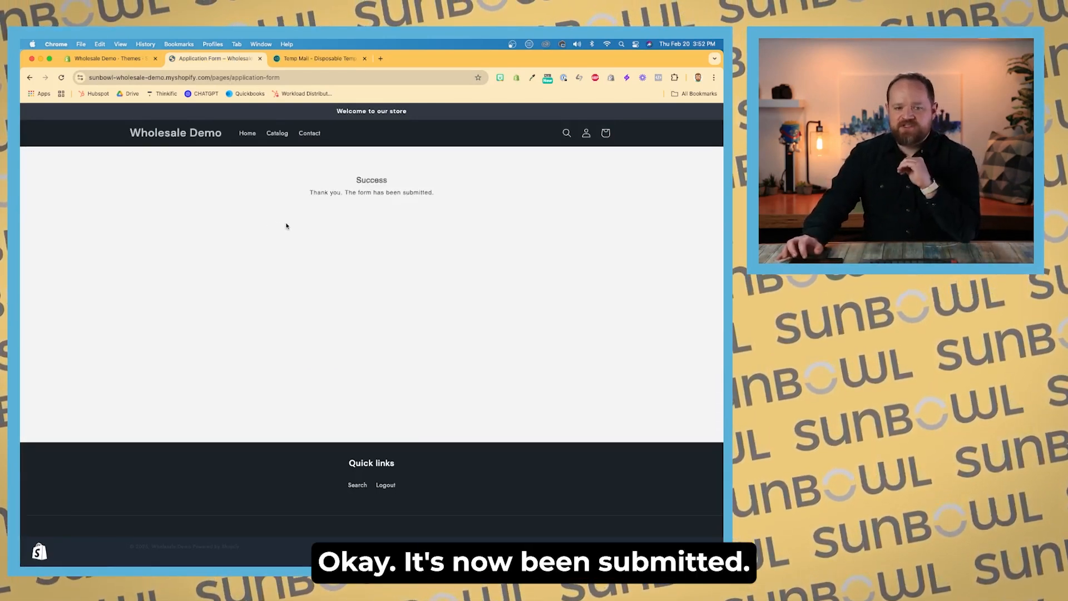
Step: Open the newly submitted customer's record from the admin Customers list
left_click(139, 59)
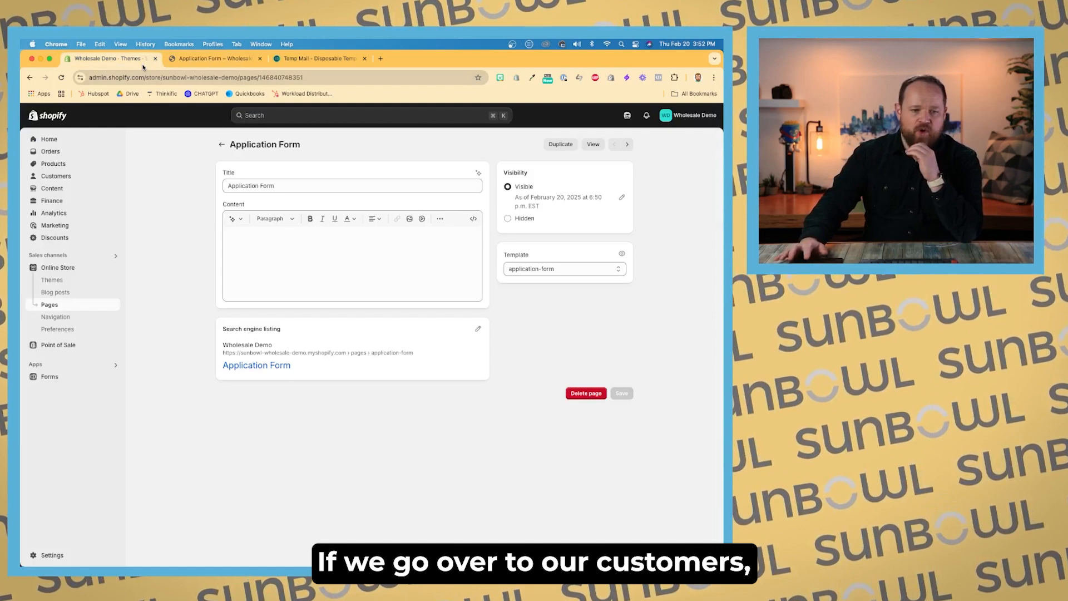
left_click(75, 174)
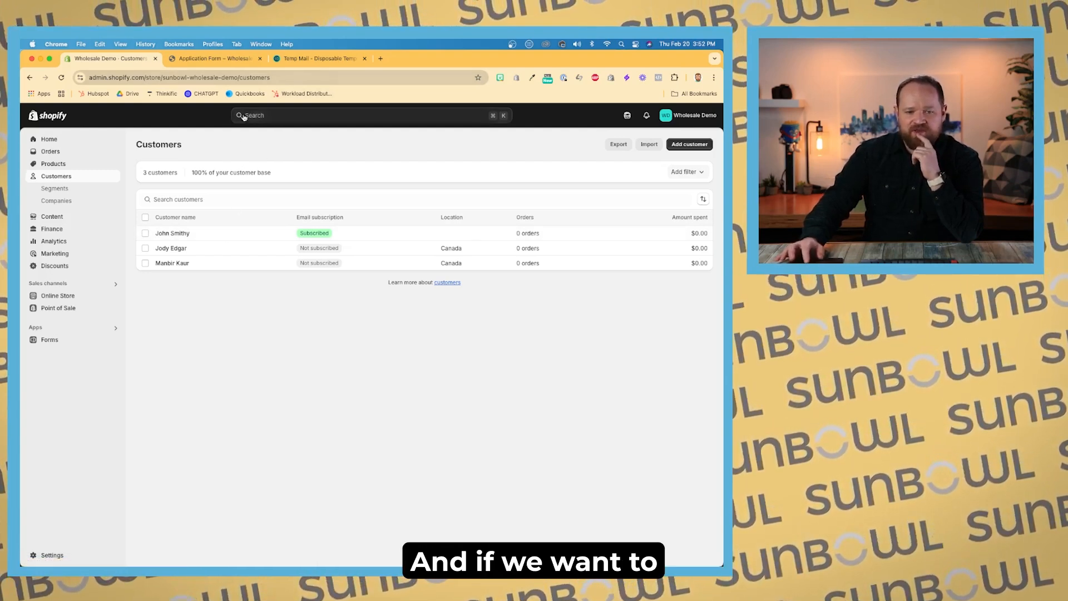
left_click(221, 232)
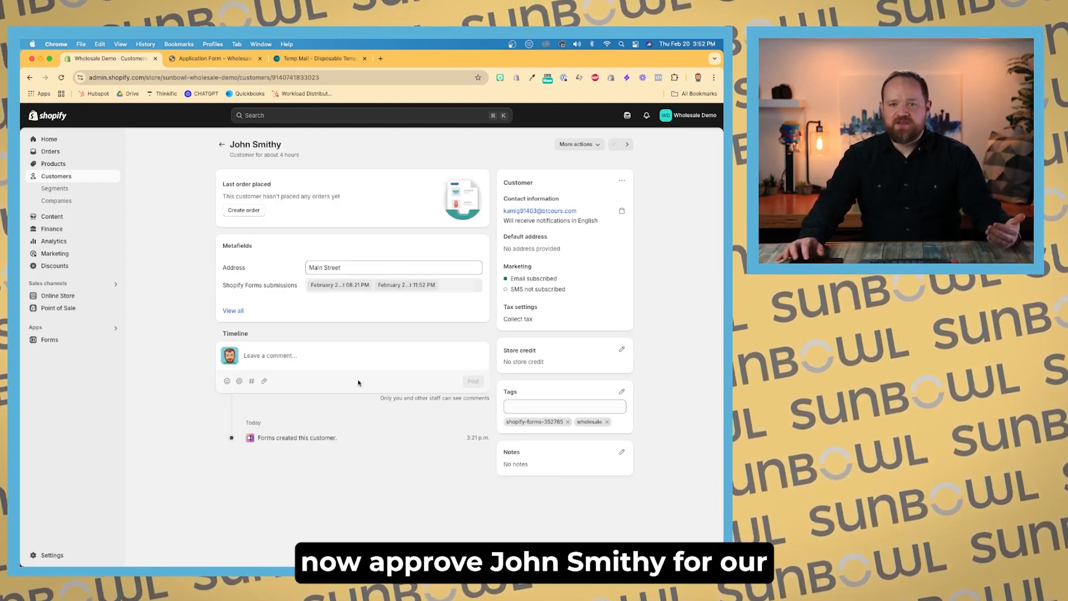
Step: Remove and re-add the wholesale tag on the customer's record
left_click(608, 422)
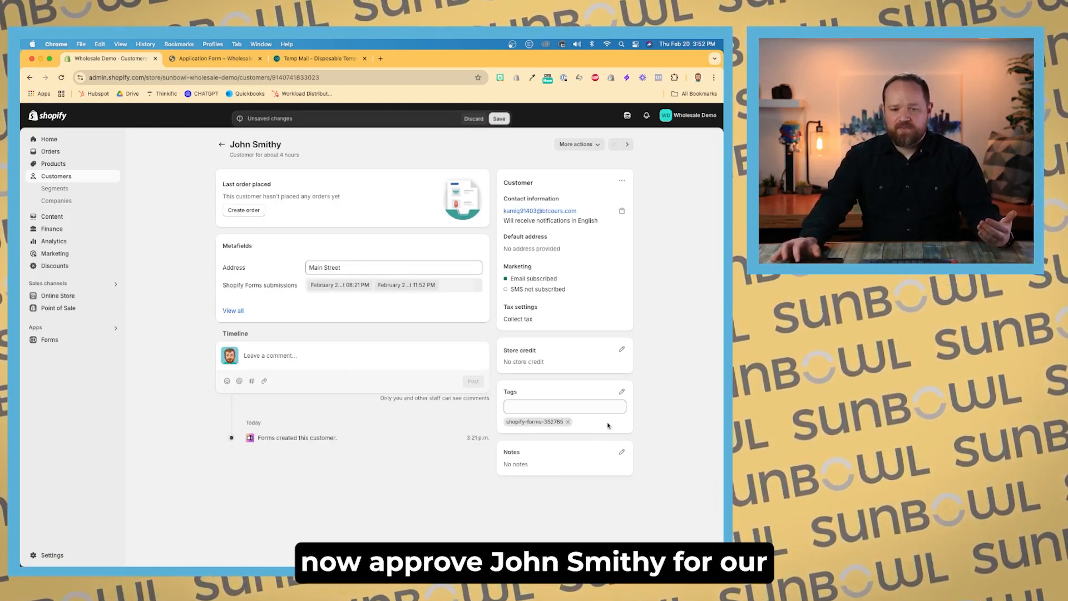
left_click(501, 116)
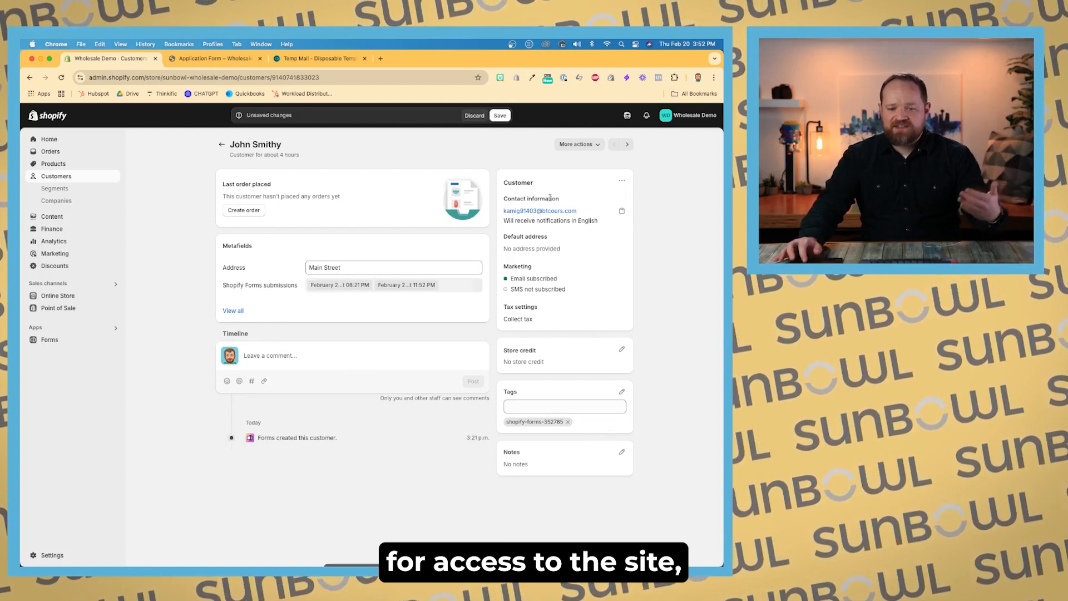
scroll(593, 423, "up", 5)
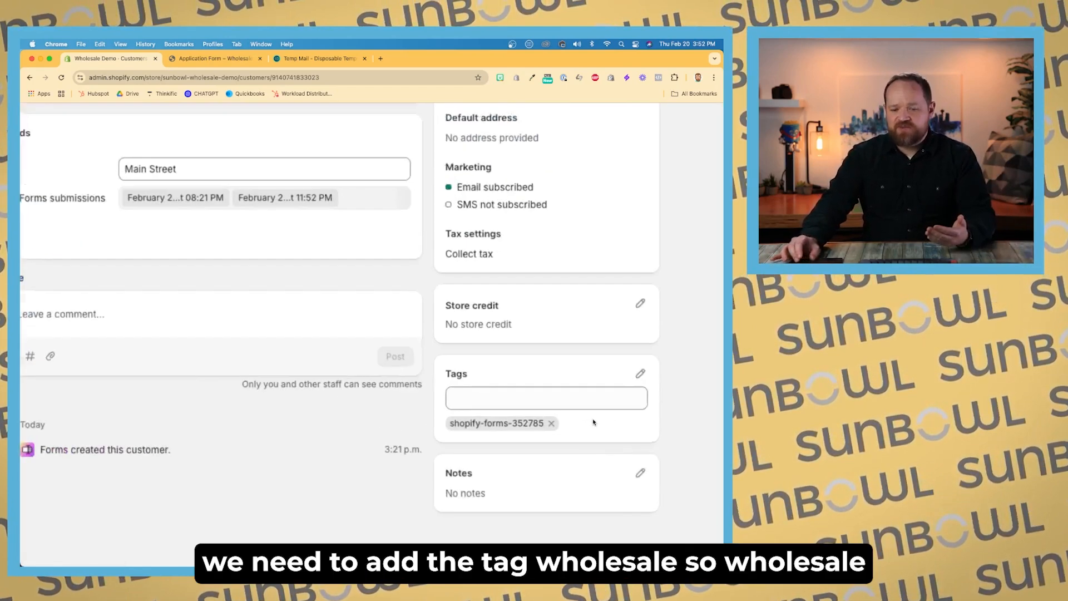
left_click(575, 402)
type("wholesale")
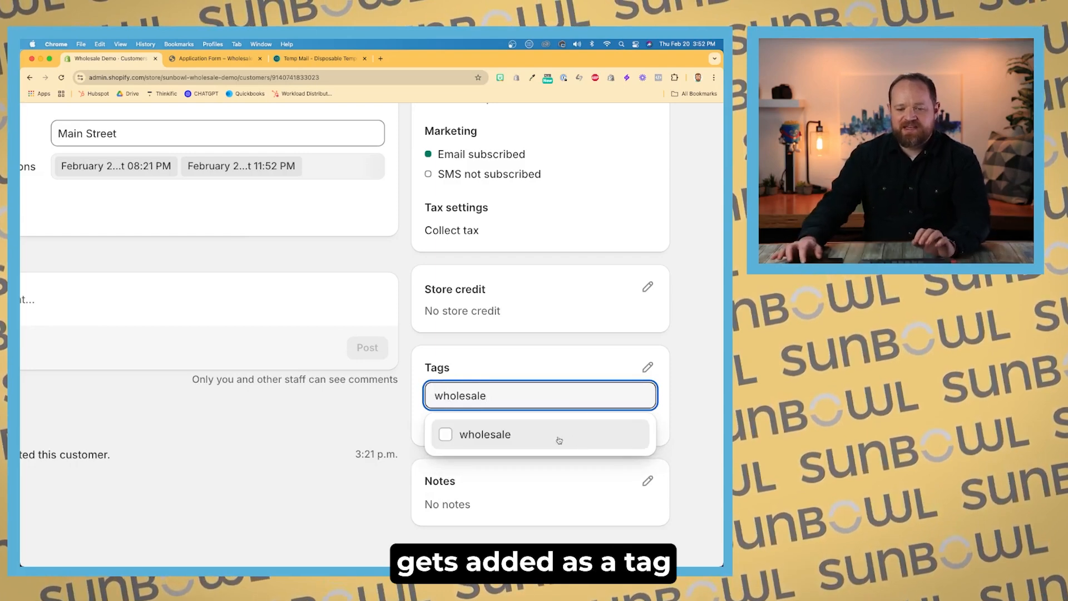
left_click(558, 437)
left_click(396, 407)
scroll(396, 407, "down", 5)
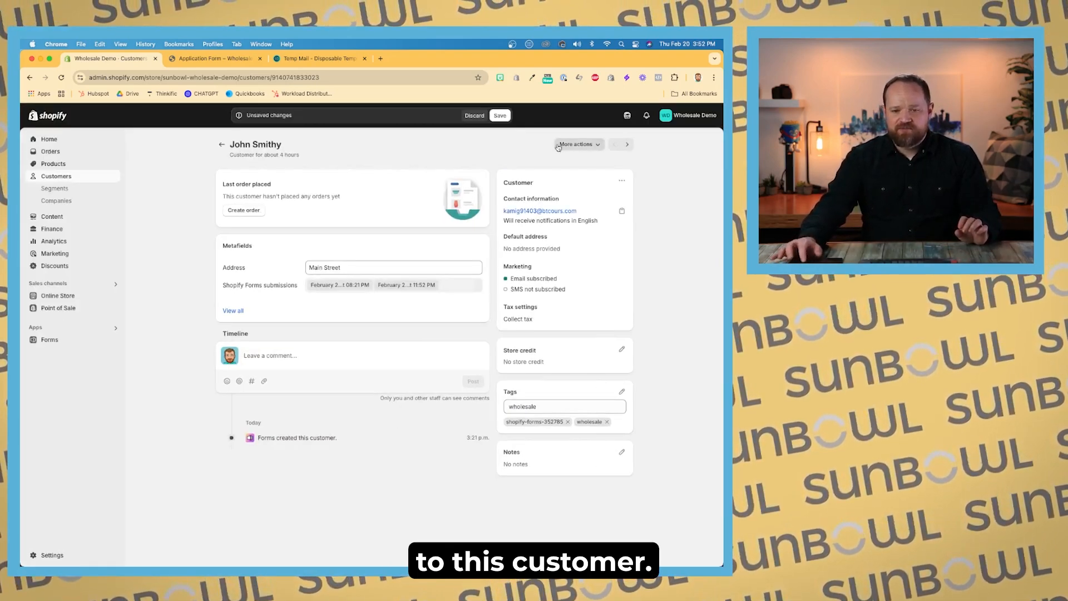
Step: On the storefront, sign out of the current customer account and start logging in with the temporary e-mail address
left_click(234, 60)
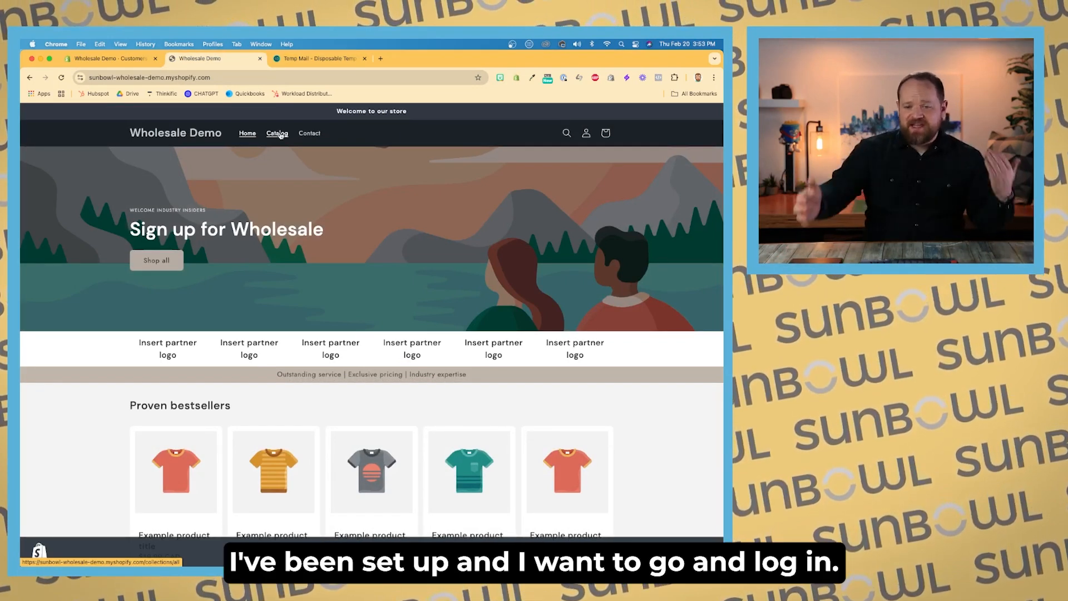
left_click(585, 136)
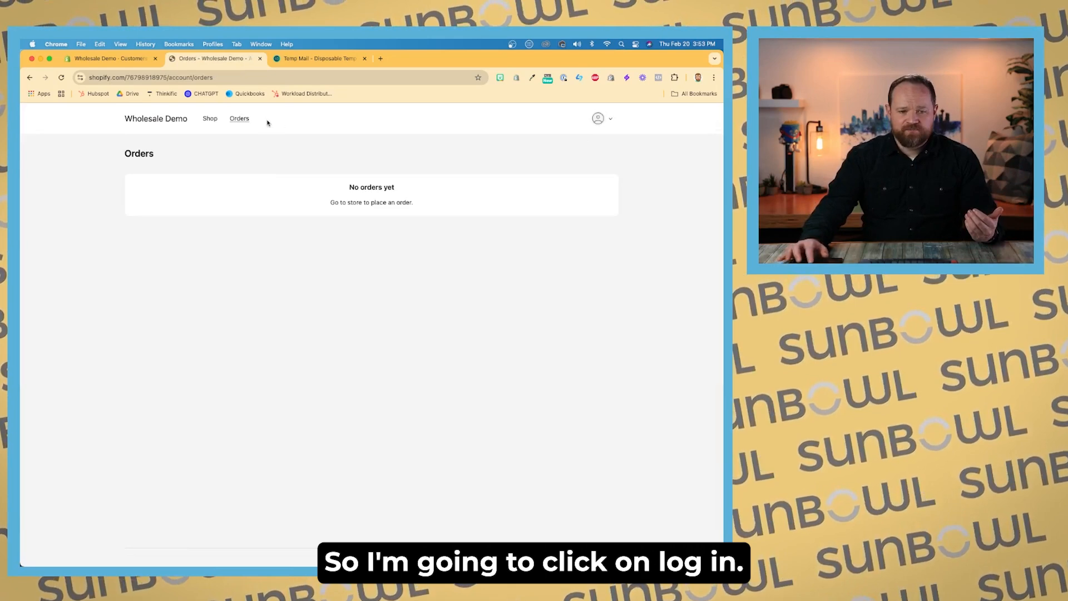
left_click(597, 118)
left_click(608, 223)
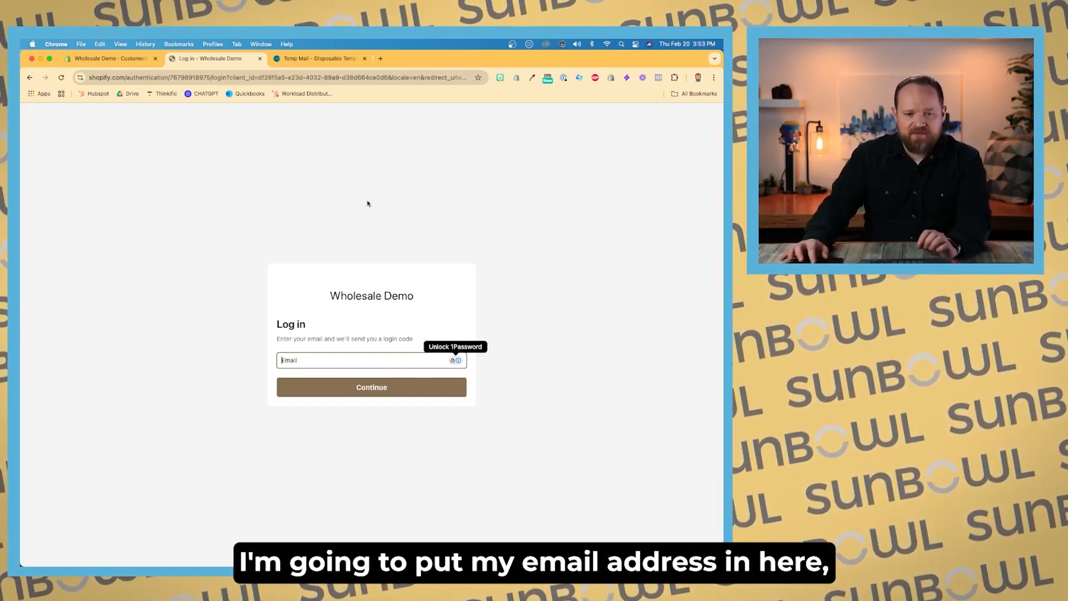
key("super+v")
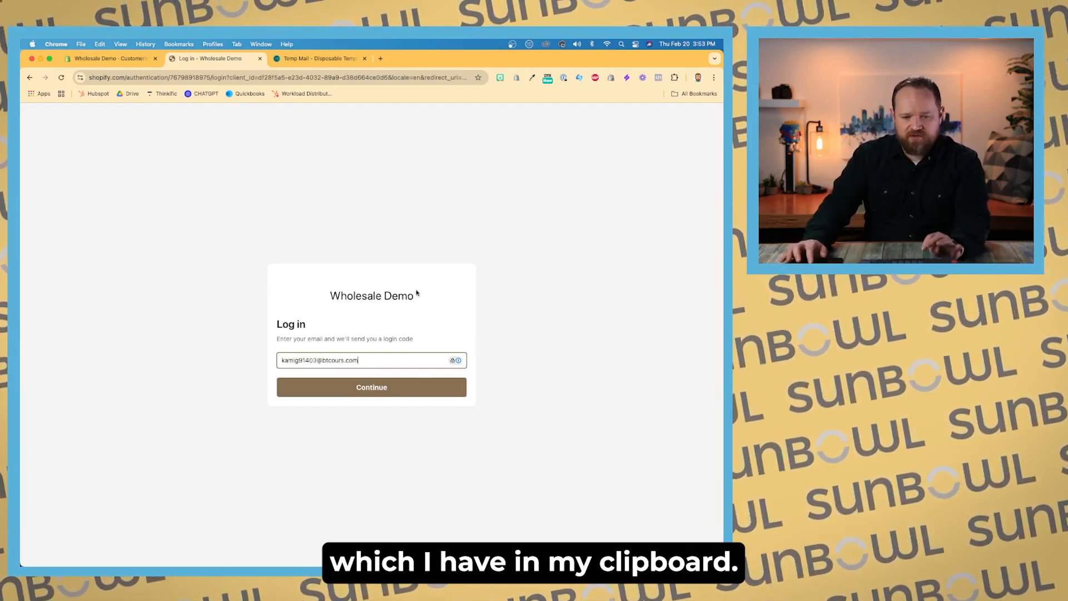
left_click(372, 387)
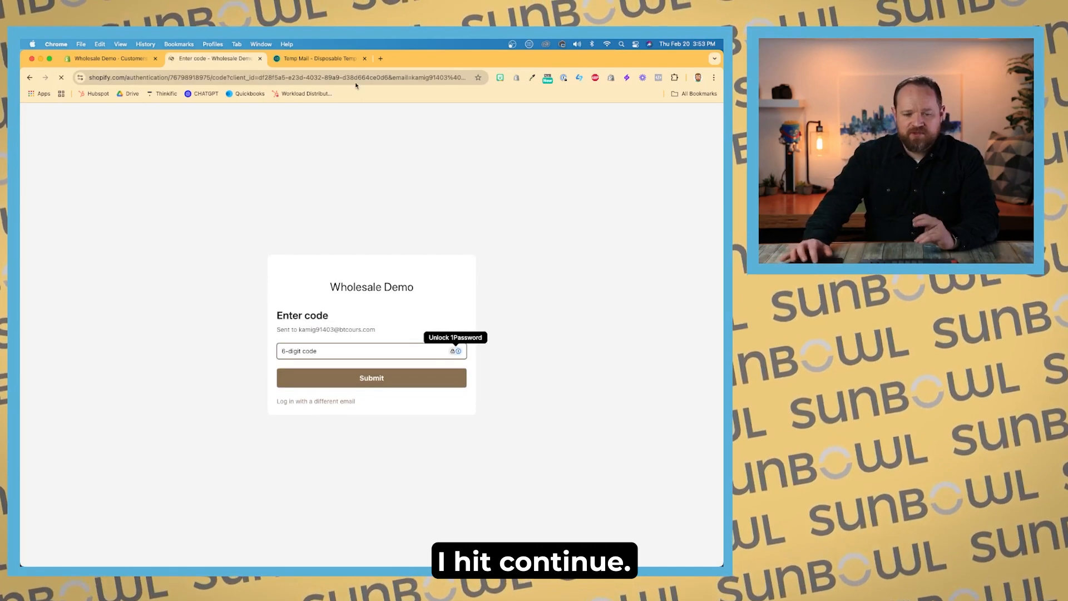
Step: Copy the login code from the temporary mailbox, enter it to sign in, and open the store catalog
left_click(338, 58)
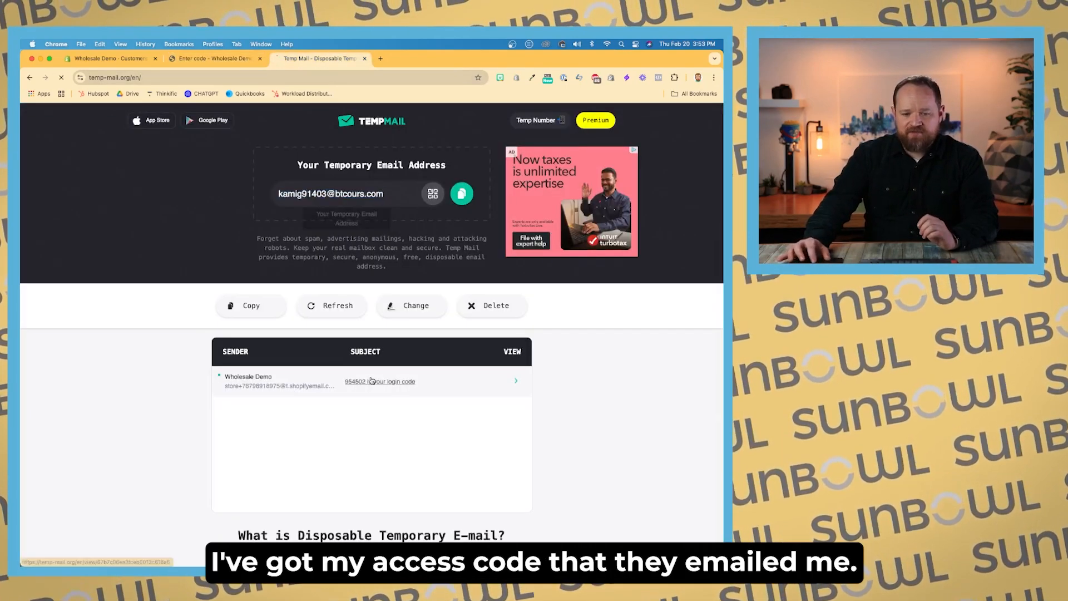
left_click(340, 381)
scroll(342, 400, "down", 3)
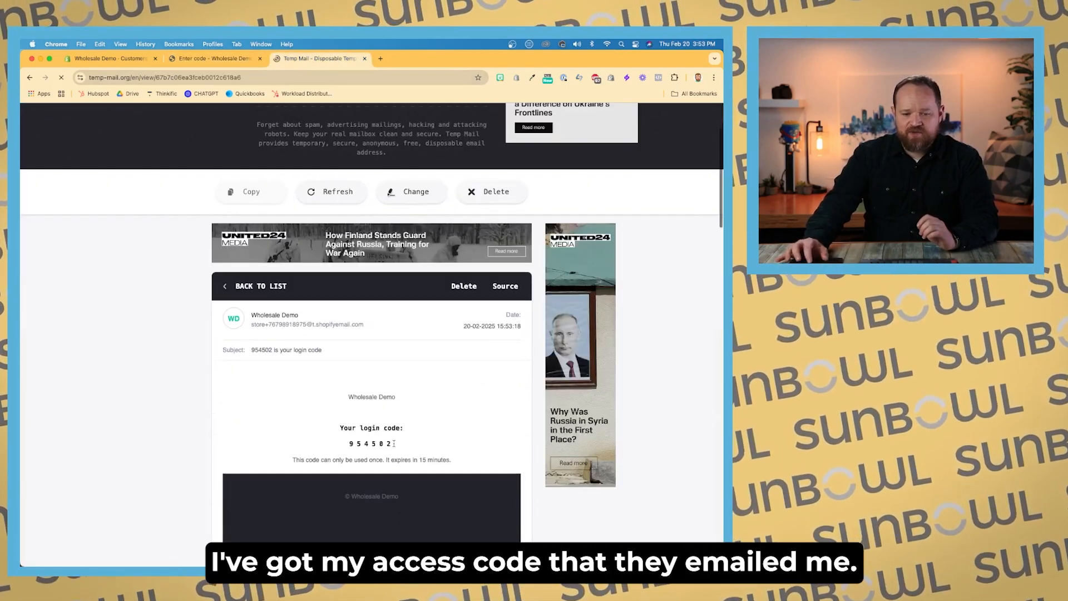
double_click(350, 439)
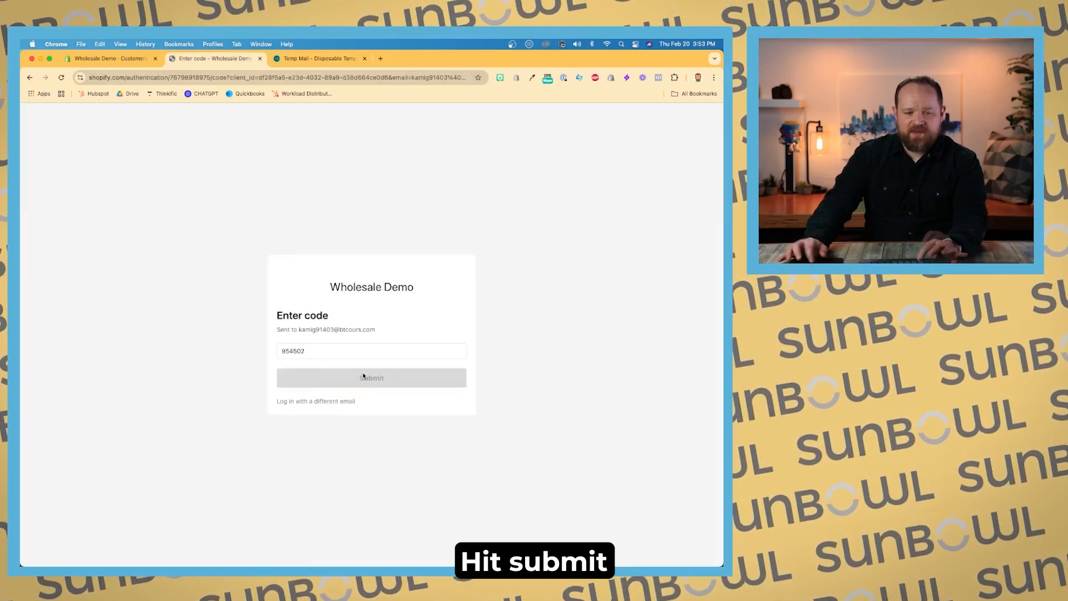
left_click(363, 376)
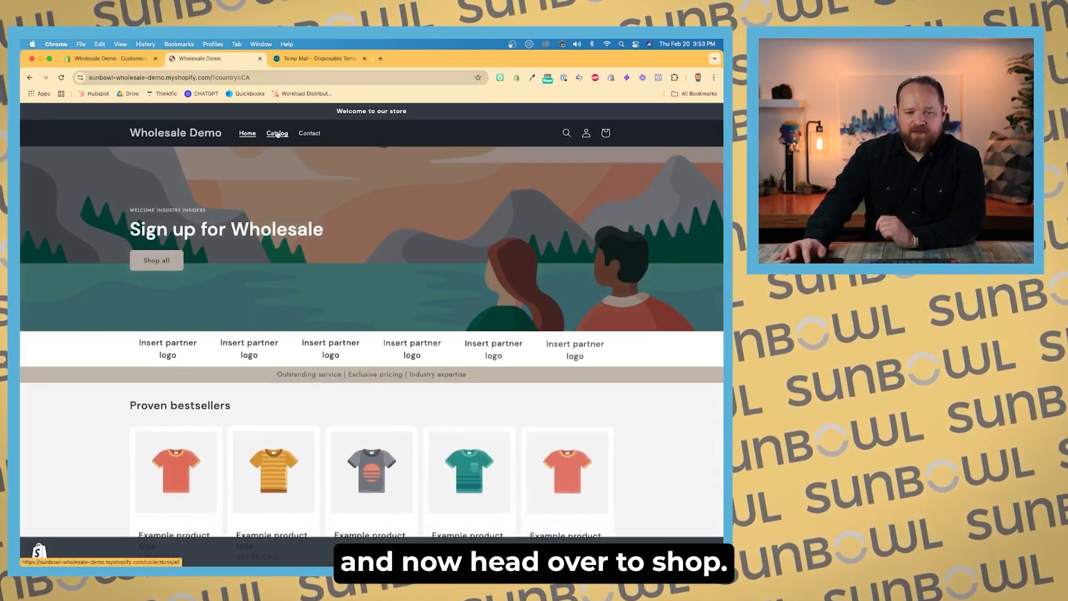
left_click(277, 134)
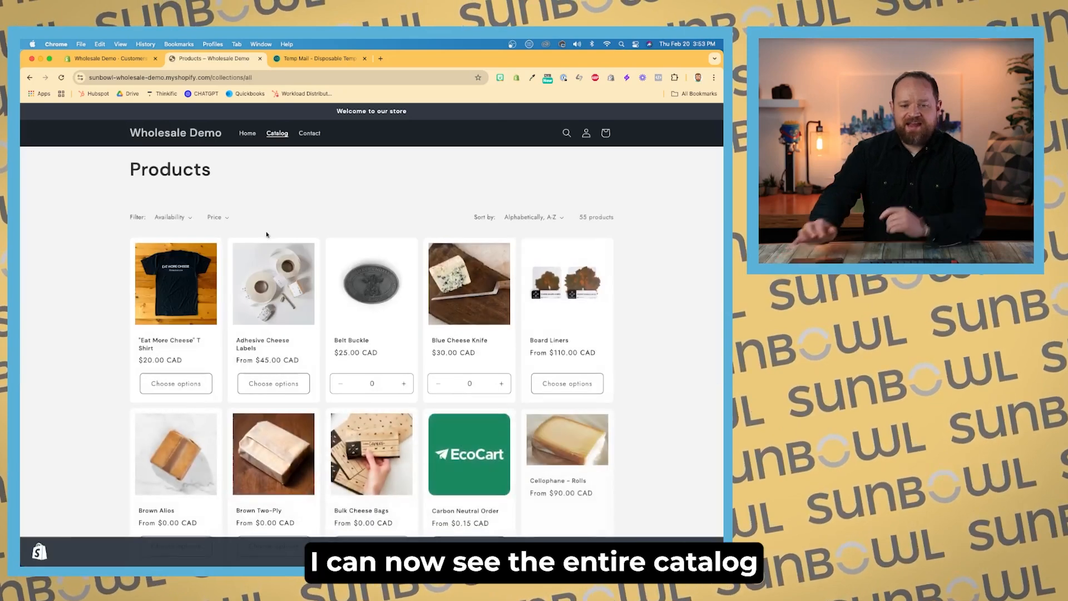